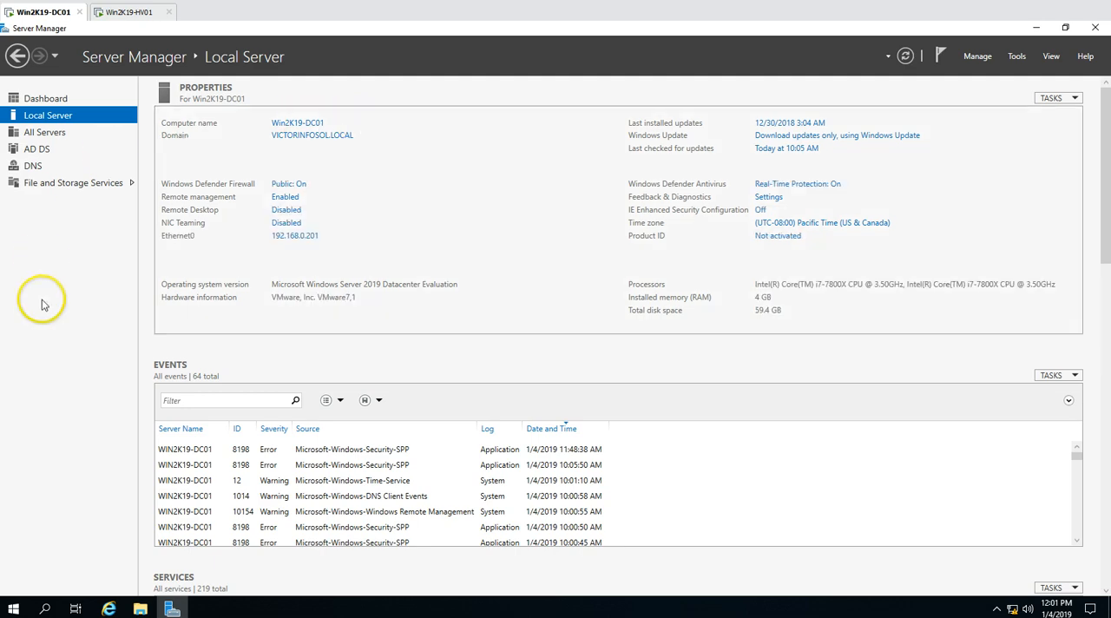
Switch to the Win2K19-HV01 machine and disable Internet Protocol Version 6 in the properties of its Ethernet0 adapter
{"action": "left_click", "coordinate": [83, 100]}
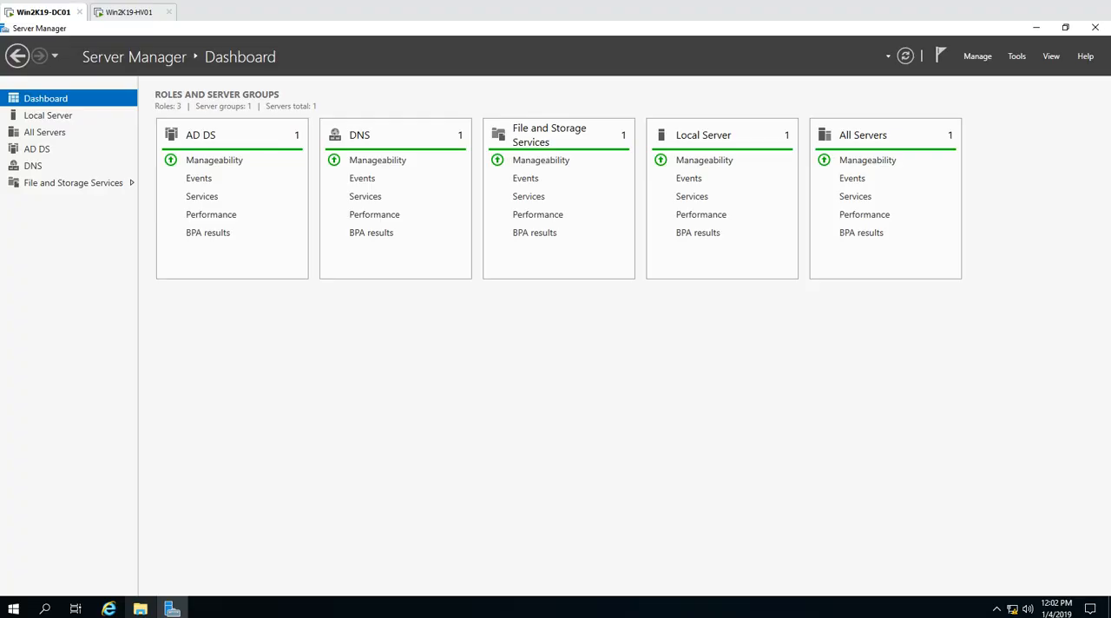
{"action": "left_click", "coordinate": [130, 13]}
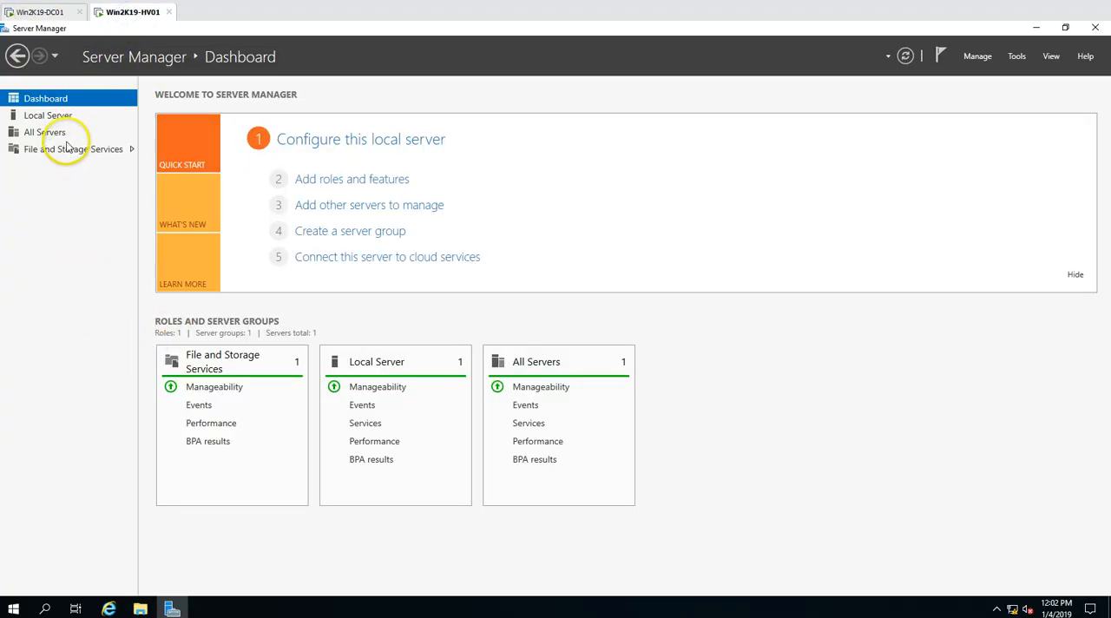
{"action": "left_click", "coordinate": [63, 116]}
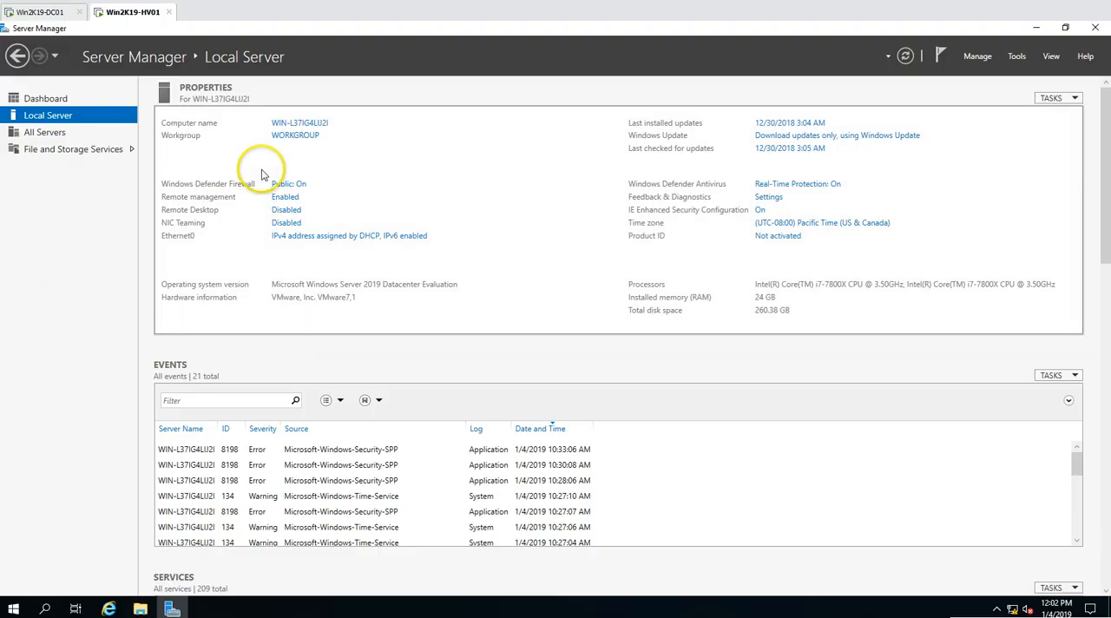
{"action": "left_click", "coordinate": [343, 240]}
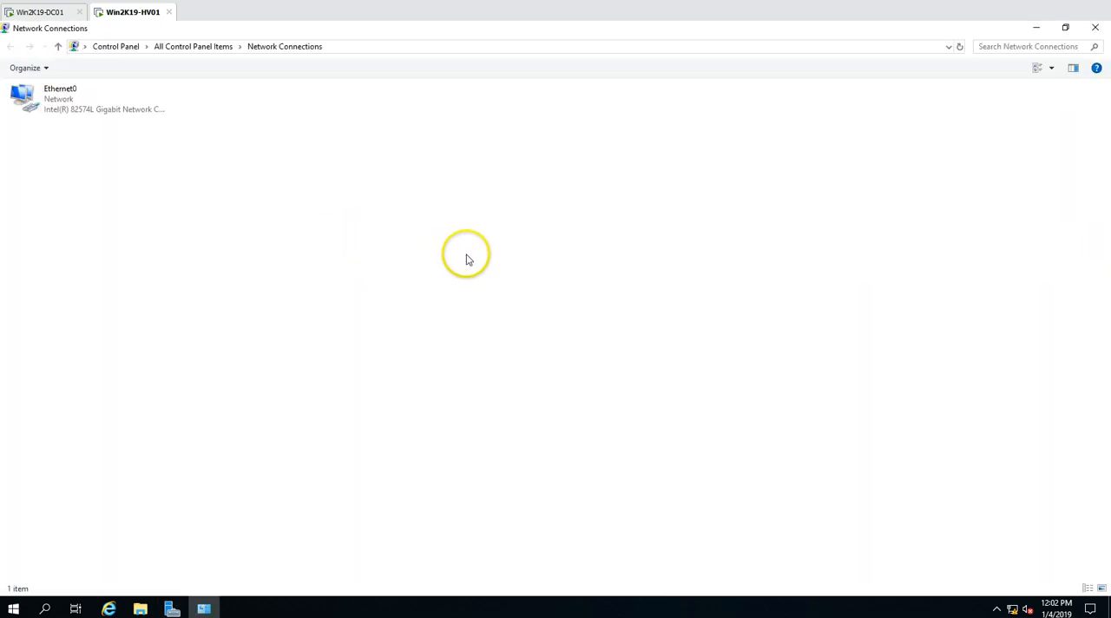
{"action": "double_click", "coordinate": [86, 104]}
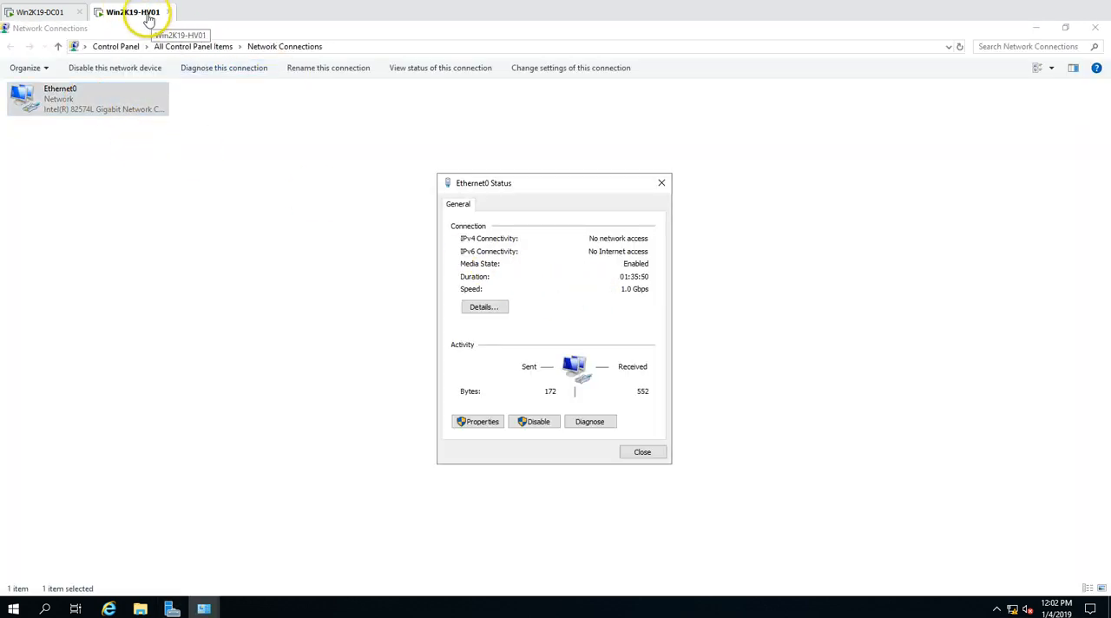
{"action": "left_click", "coordinate": [481, 422]}
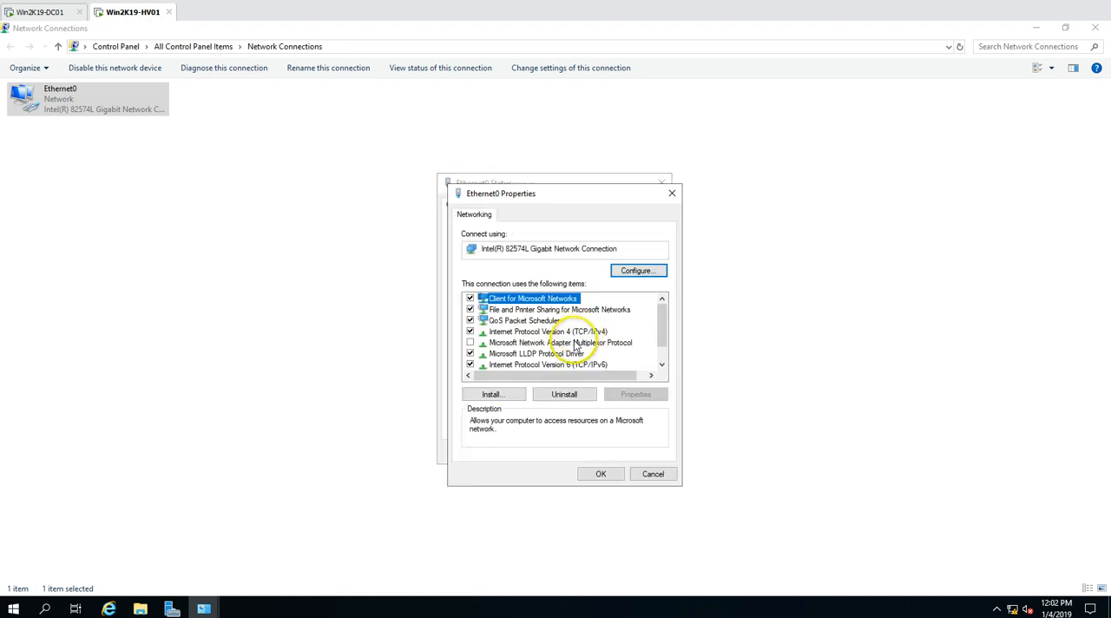
{"action": "left_click", "coordinate": [482, 365]}
Give Ethernet0 static IPv4 settings: address 192.168.0.202, mask 255.255.255.0, gateway 192.168.0.1, preferred DNS 192.168.0.201, alternate DNS 192.168.0.1
{"action": "left_click", "coordinate": [570, 333]}
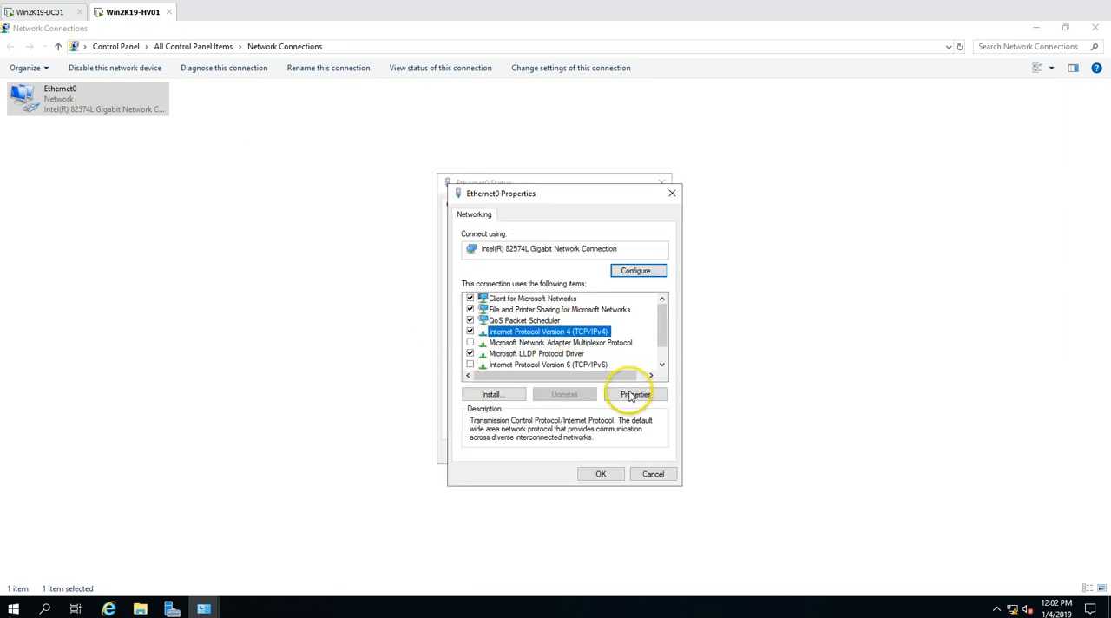
{"action": "left_click", "coordinate": [635, 393]}
{"action": "left_click", "coordinate": [572, 336]}
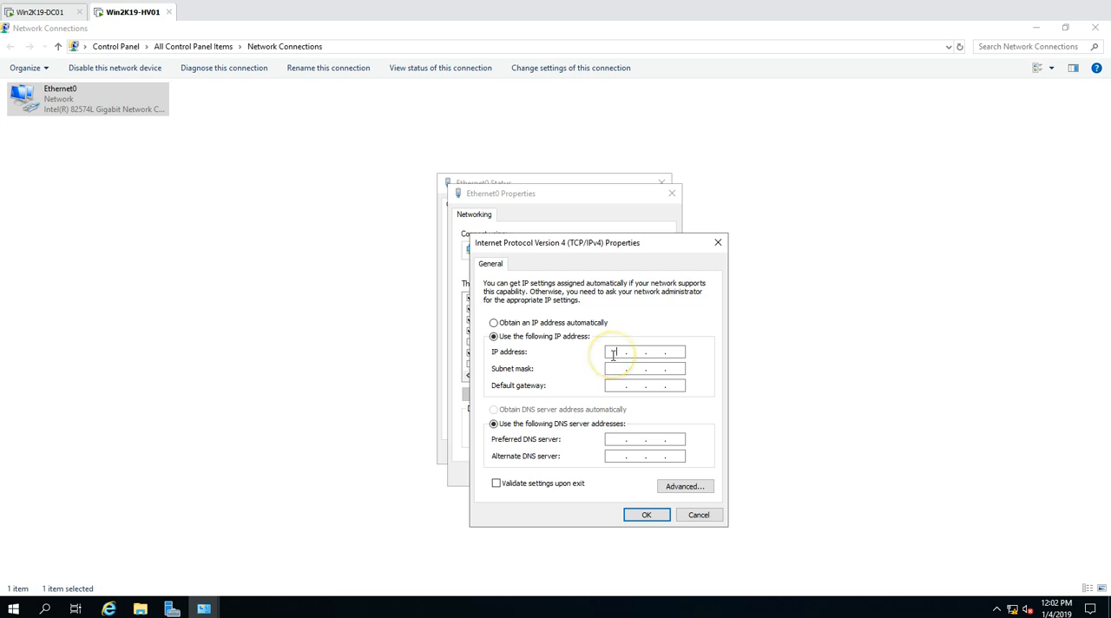
{"action": "left_click", "coordinate": [614, 355]}
{"action": "left_click", "coordinate": [619, 386]}
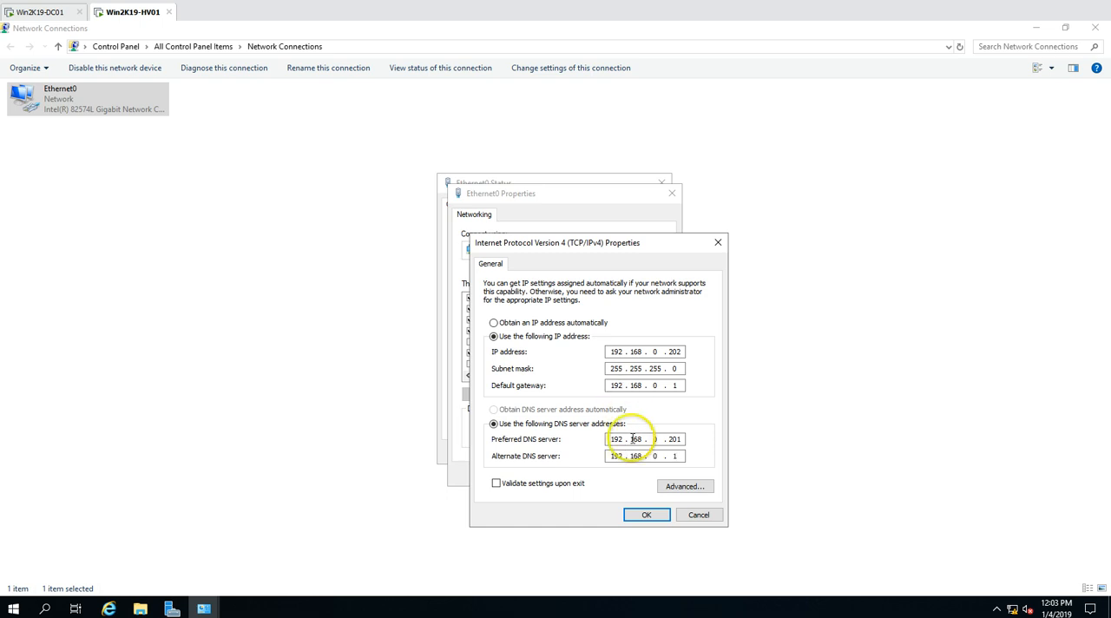
{"action": "left_click", "coordinate": [645, 514]}
{"action": "left_click", "coordinate": [609, 476]}
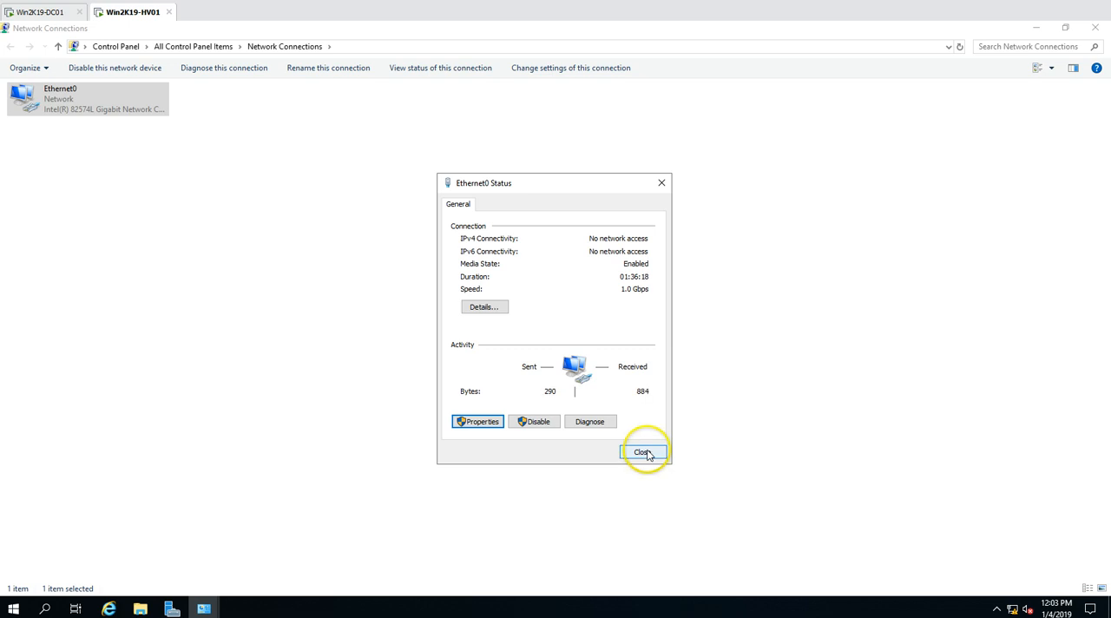
{"action": "left_click", "coordinate": [643, 452]}
{"action": "left_click", "coordinate": [1094, 27]}
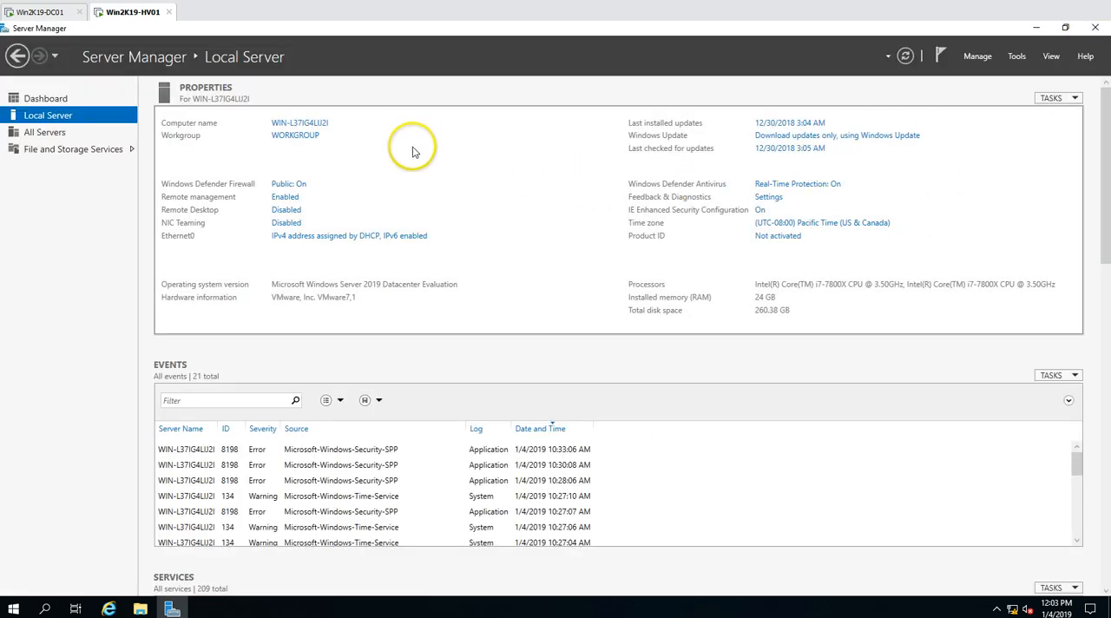
Turn off Internet Explorer Enhanced Security Configuration for both administrators and users
{"action": "left_click", "coordinate": [760, 210]}
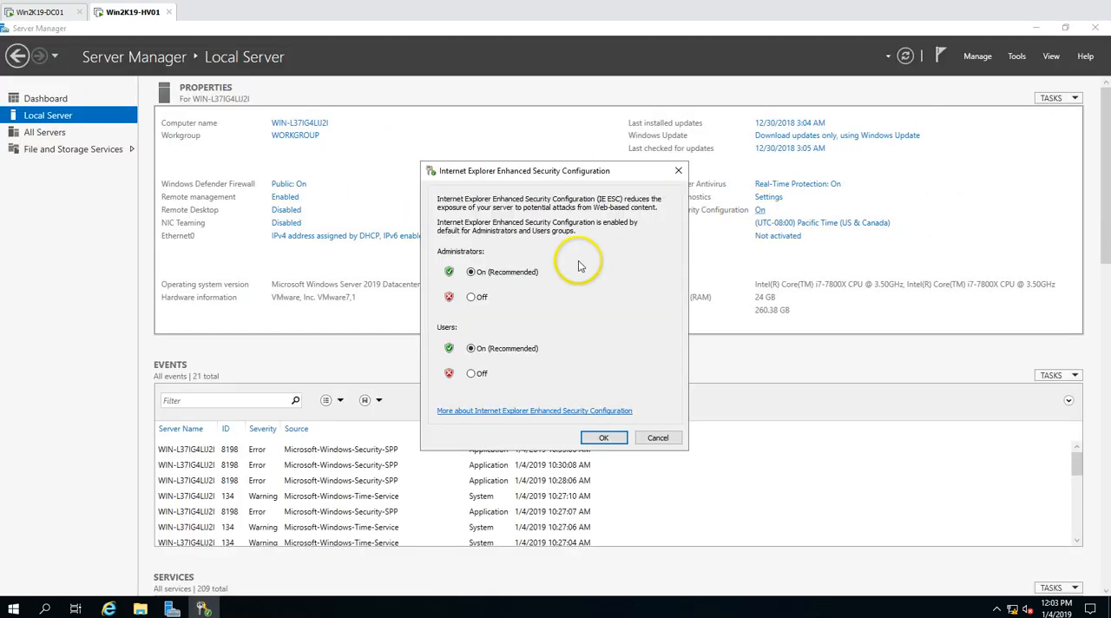
{"action": "left_click", "coordinate": [477, 296]}
{"action": "left_click", "coordinate": [480, 374]}
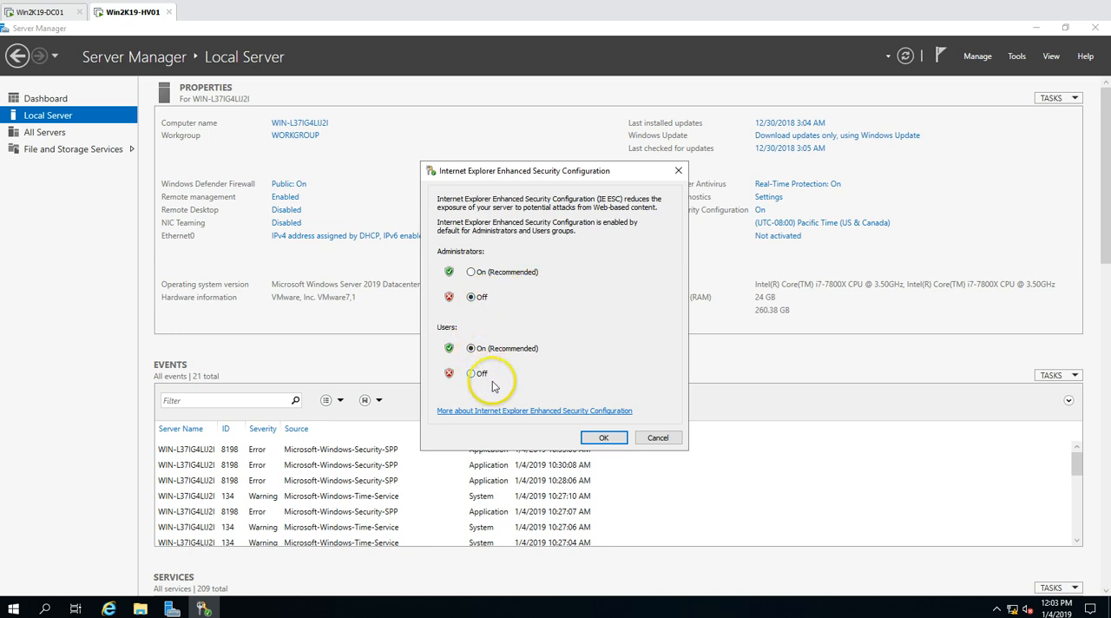
{"action": "left_click", "coordinate": [605, 438]}
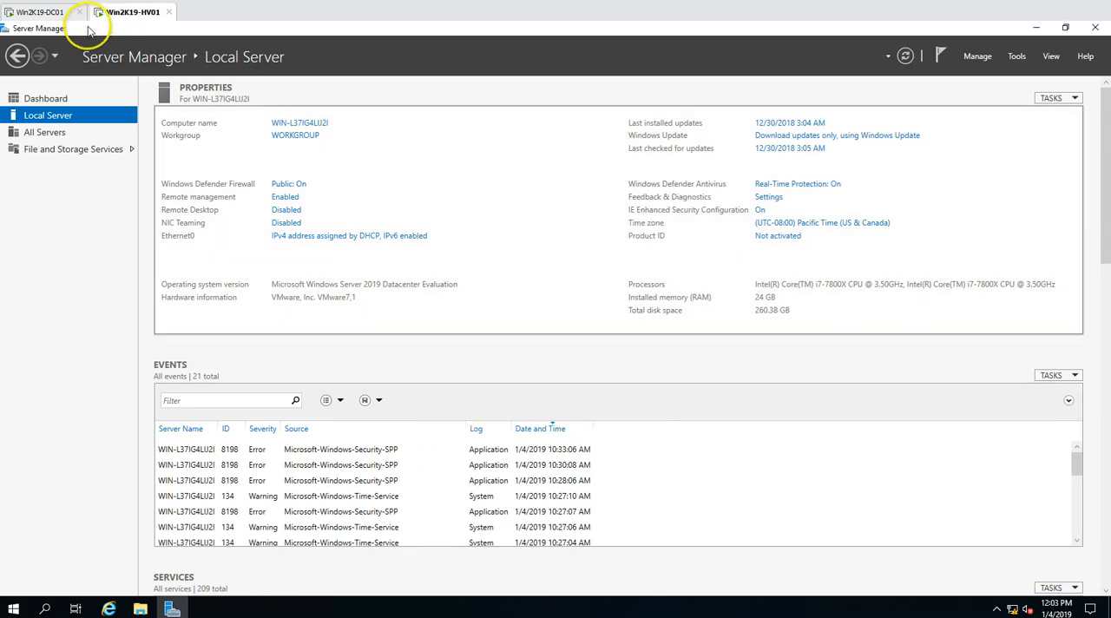
Rename the computer to Win2K19-HV01 and change its membership from the workgroup to the domain VICTORINFOSOL.LOCAL
{"action": "left_click", "coordinate": [297, 136]}
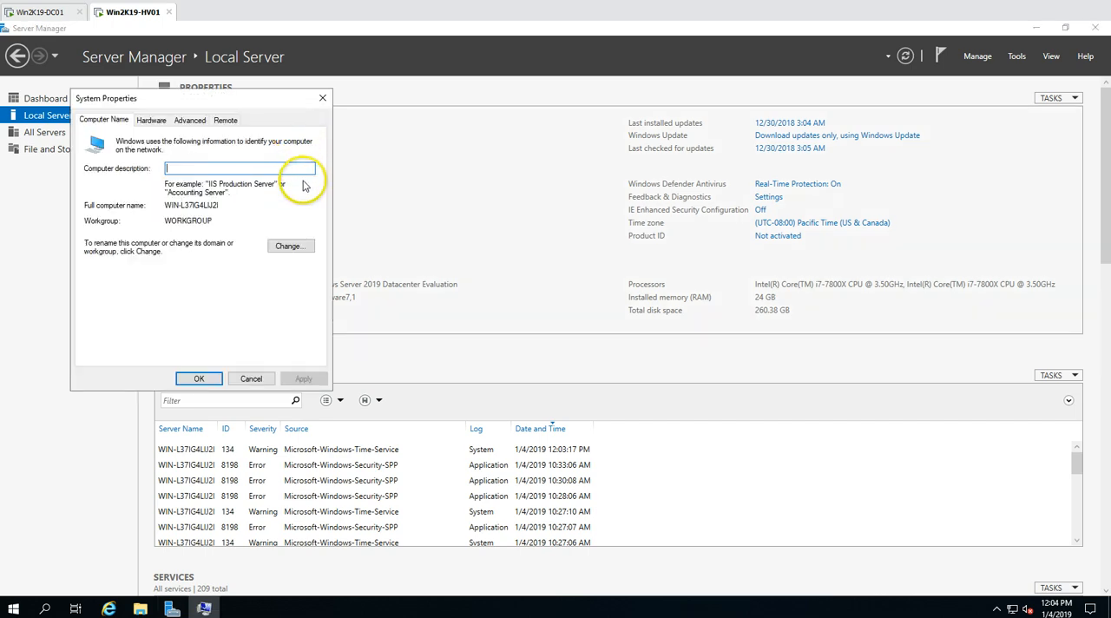
{"action": "left_click", "coordinate": [291, 247]}
{"action": "type", "text": "Win2K19-HV01"}
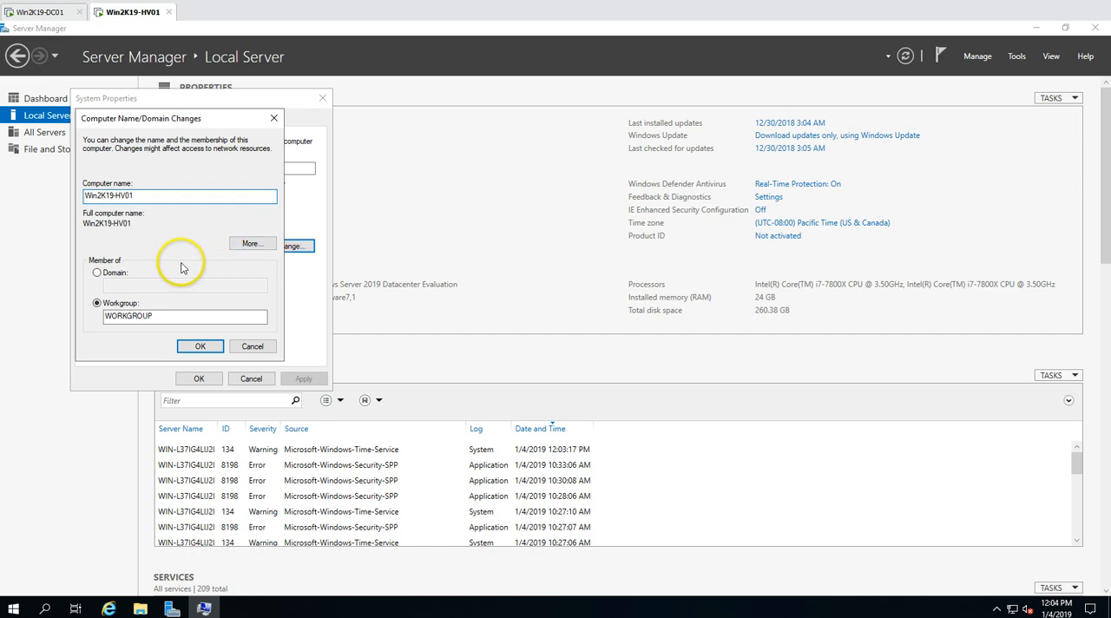
{"action": "left_click", "coordinate": [109, 272]}
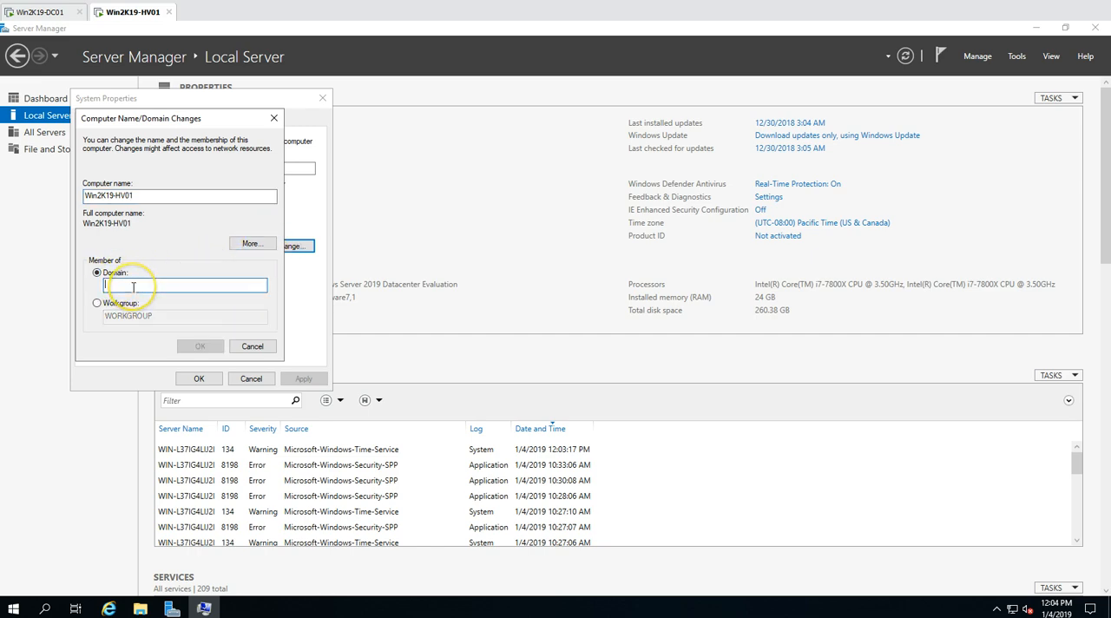
{"action": "type", "text": "V"}
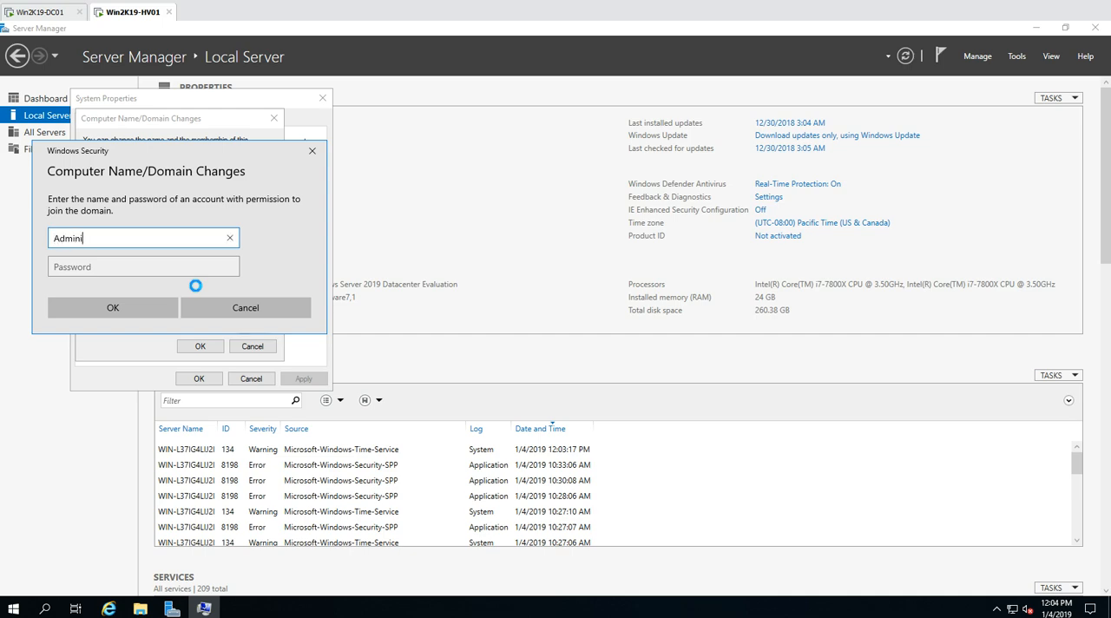
Authorize the domain join with the Administrator account and its password, and restart the computer to apply the changes
{"action": "key", "text": "Tab"}
{"action": "type", "text": "••"}
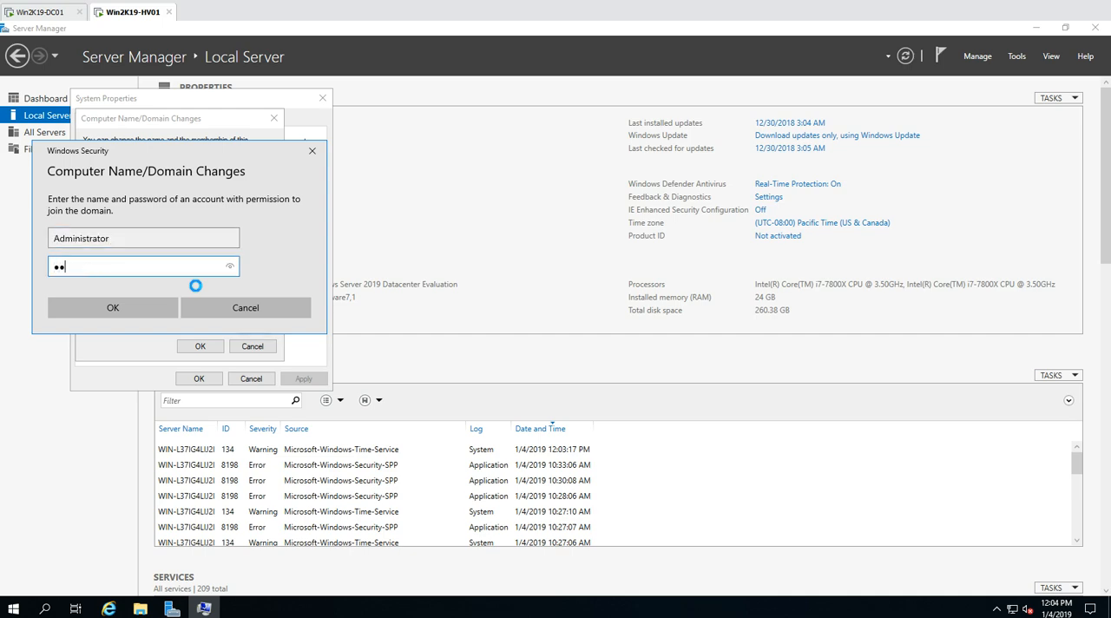
{"action": "key", "text": "Return"}
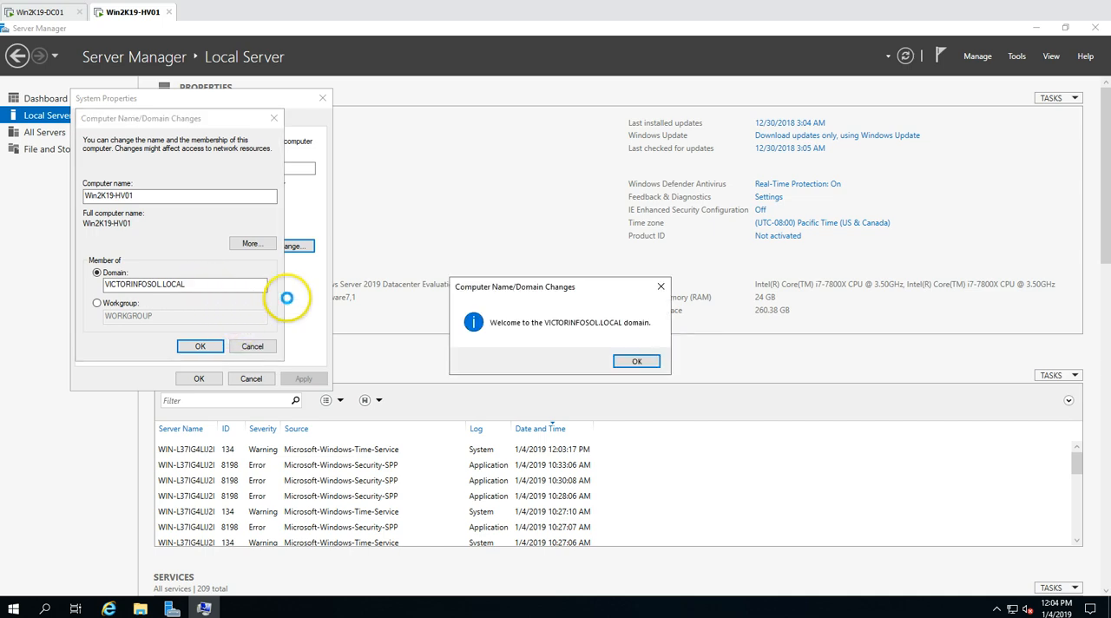
{"action": "left_click", "coordinate": [637, 362]}
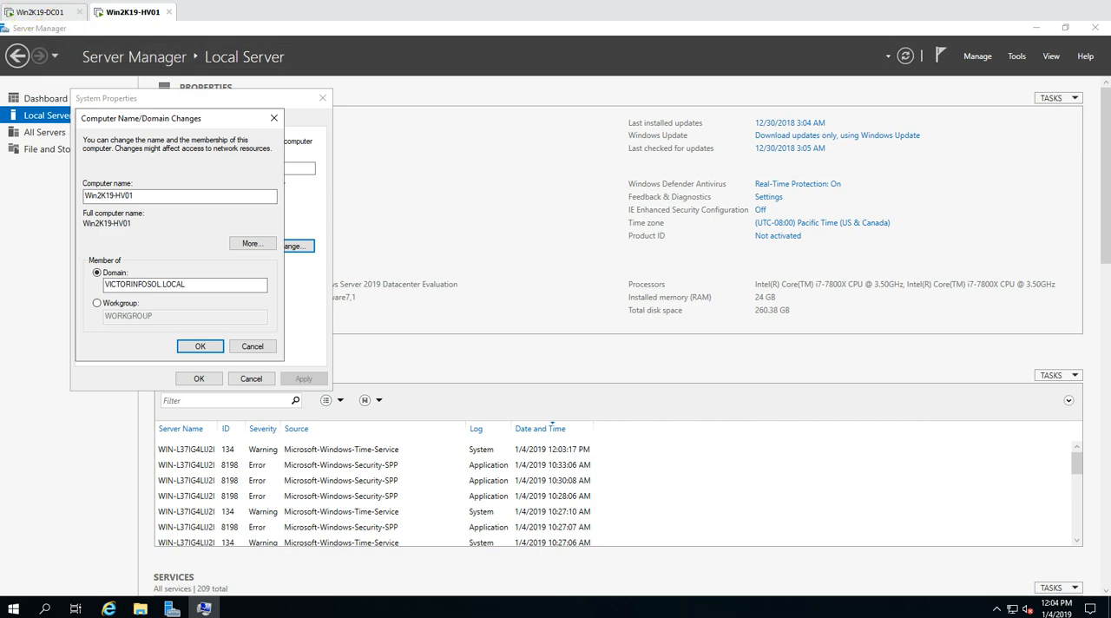
{"action": "left_click", "coordinate": [633, 329]}
{"action": "left_click", "coordinate": [197, 378]}
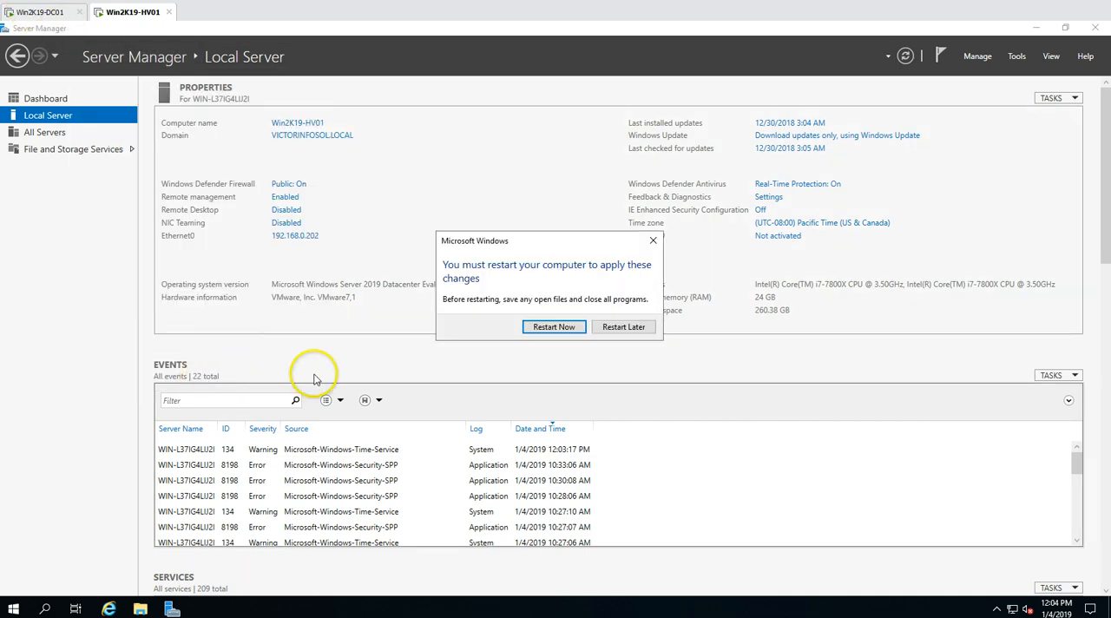
{"action": "left_click", "coordinate": [569, 331]}
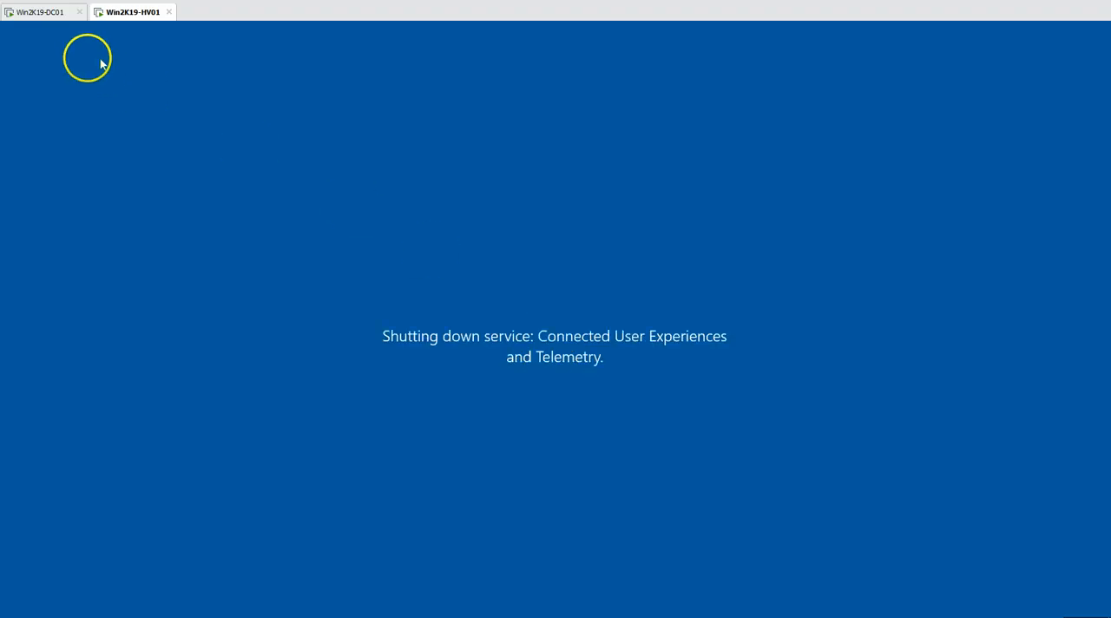
Switch to the Win2K19-DC01 machine and open the domain's Computers container in Active Directory Users and Computers
{"action": "left_click", "coordinate": [57, 12]}
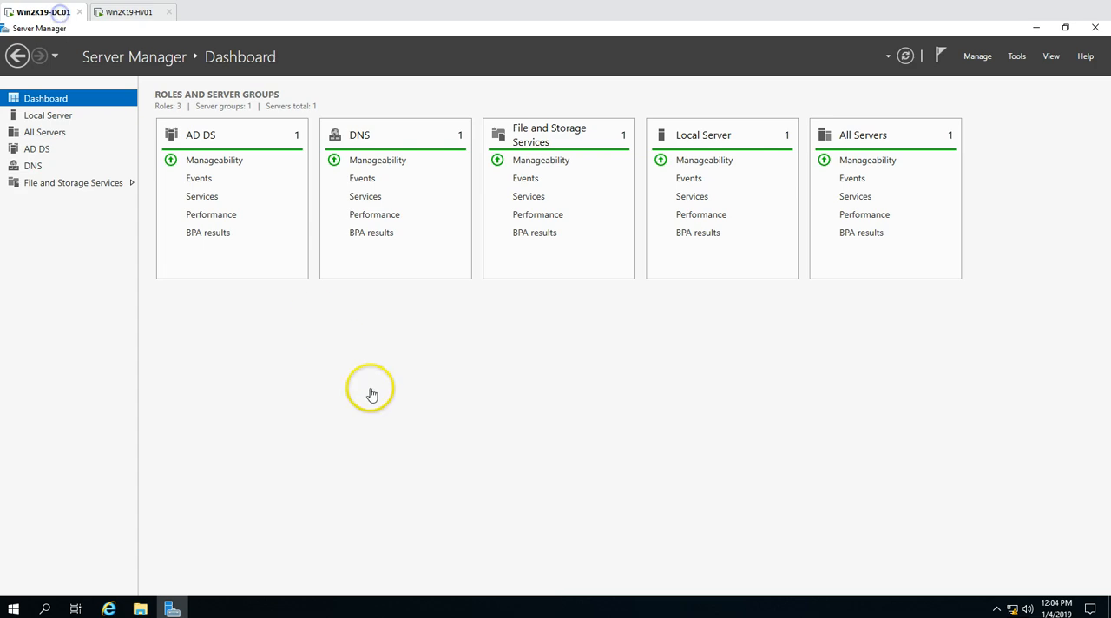
{"action": "left_click", "coordinate": [1015, 57]}
{"action": "left_click", "coordinate": [976, 130]}
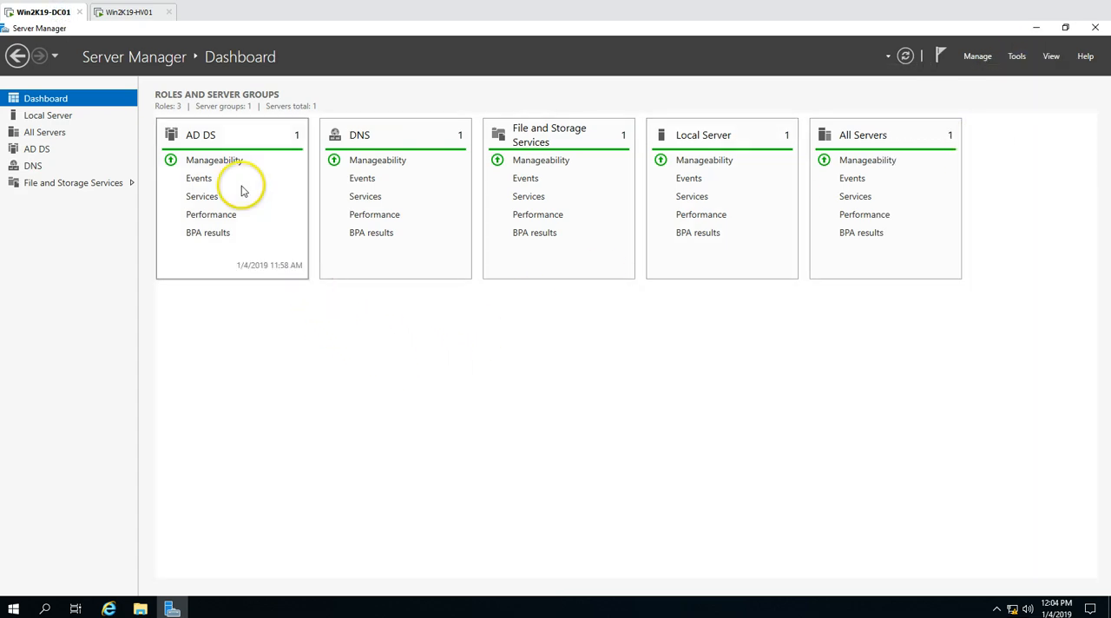
{"action": "left_click", "coordinate": [141, 13]}
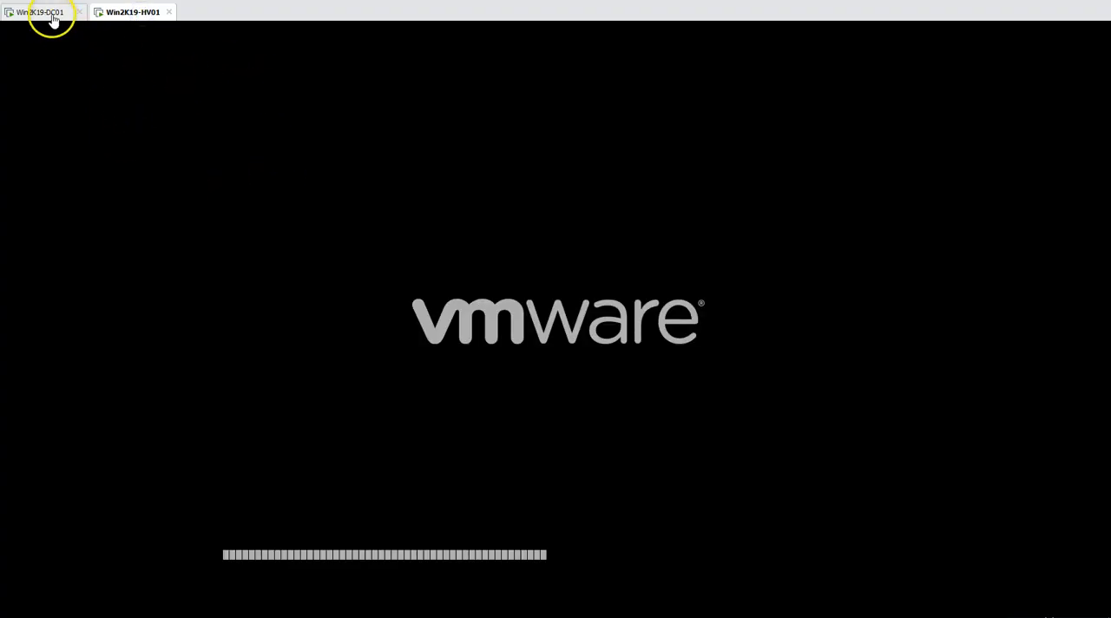
{"action": "left_click", "coordinate": [47, 12]}
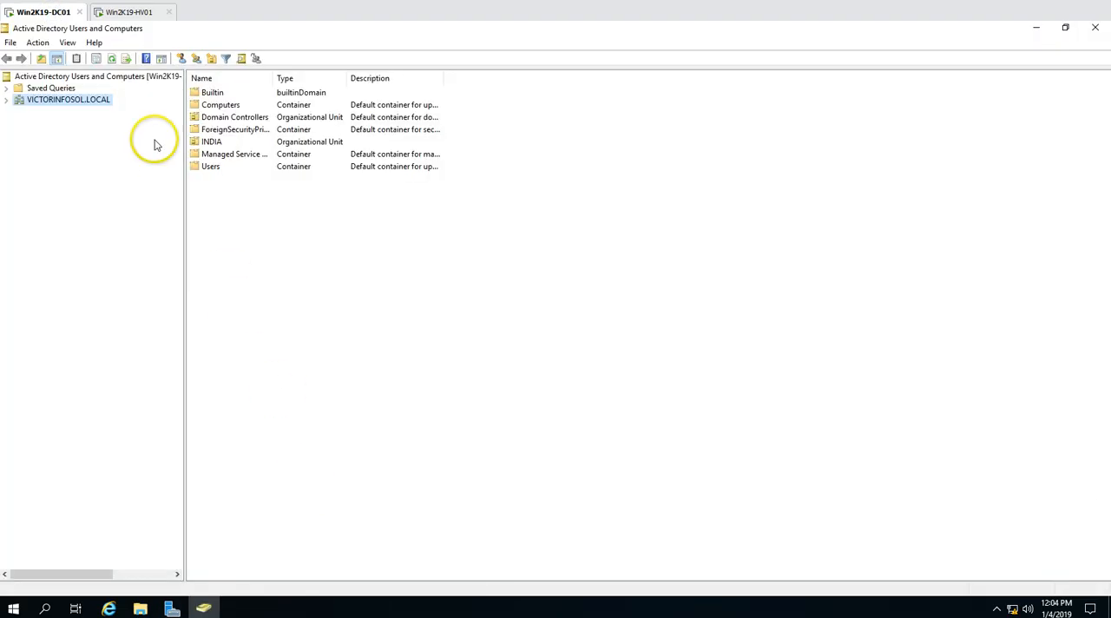
{"action": "double_click", "coordinate": [71, 101]}
{"action": "left_click", "coordinate": [59, 122]}
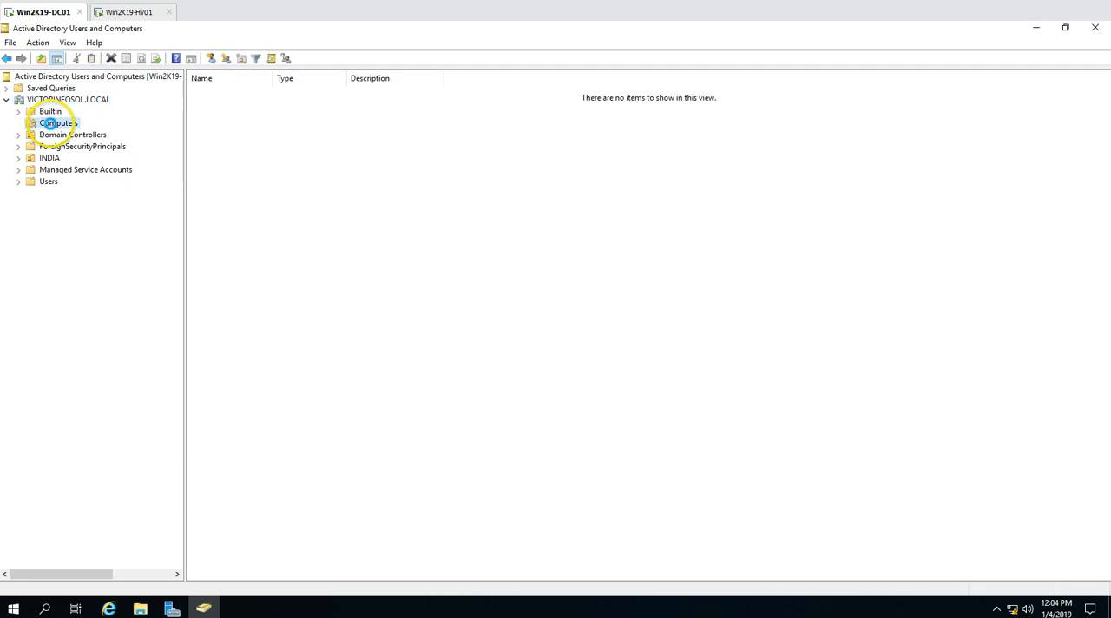
Move the WIN2K19-HV01 computer object from the Computers container into the Servers organizational unit under INDIA
{"action": "left_click", "coordinate": [251, 95]}
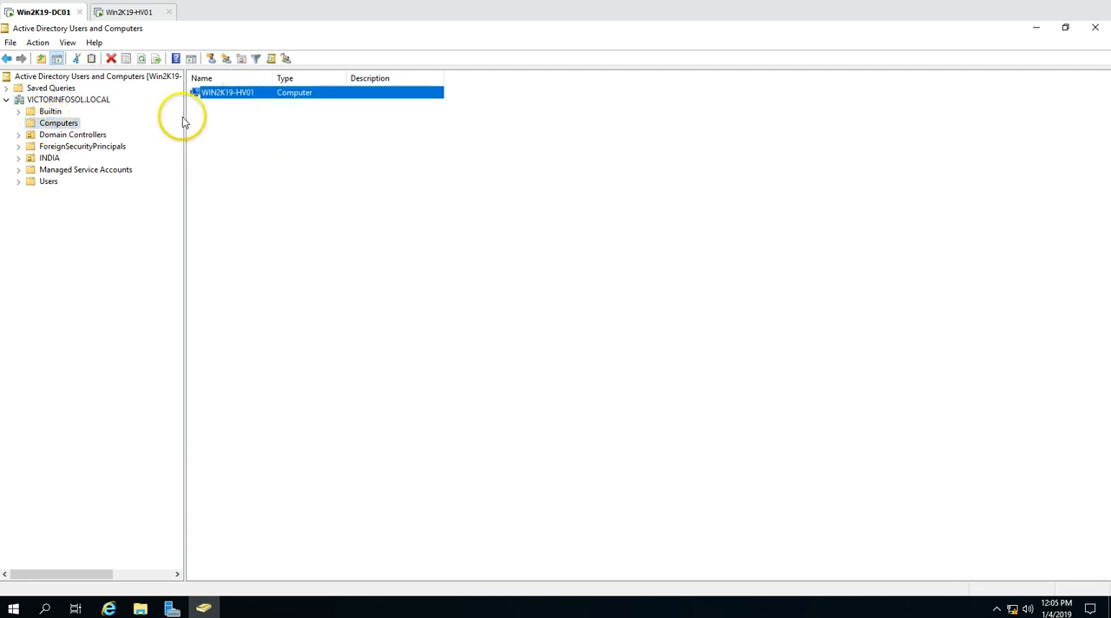
{"action": "left_click", "coordinate": [18, 159]}
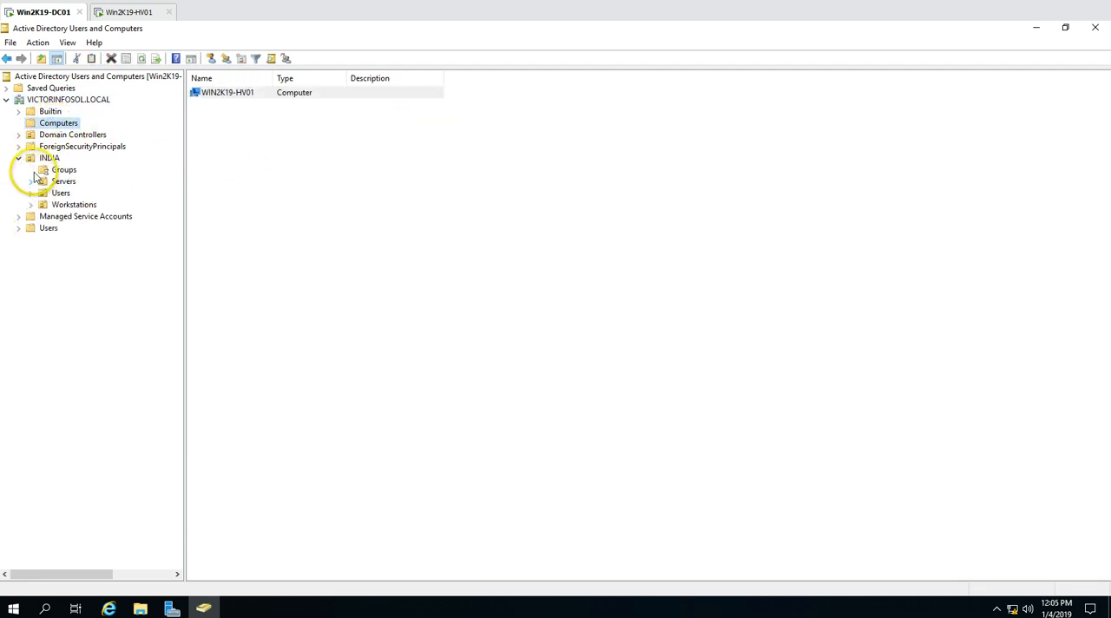
{"action": "left_click", "coordinate": [243, 98]}
{"action": "left_click_drag", "start_coordinate": [243, 98], "coordinate": [64, 188]}
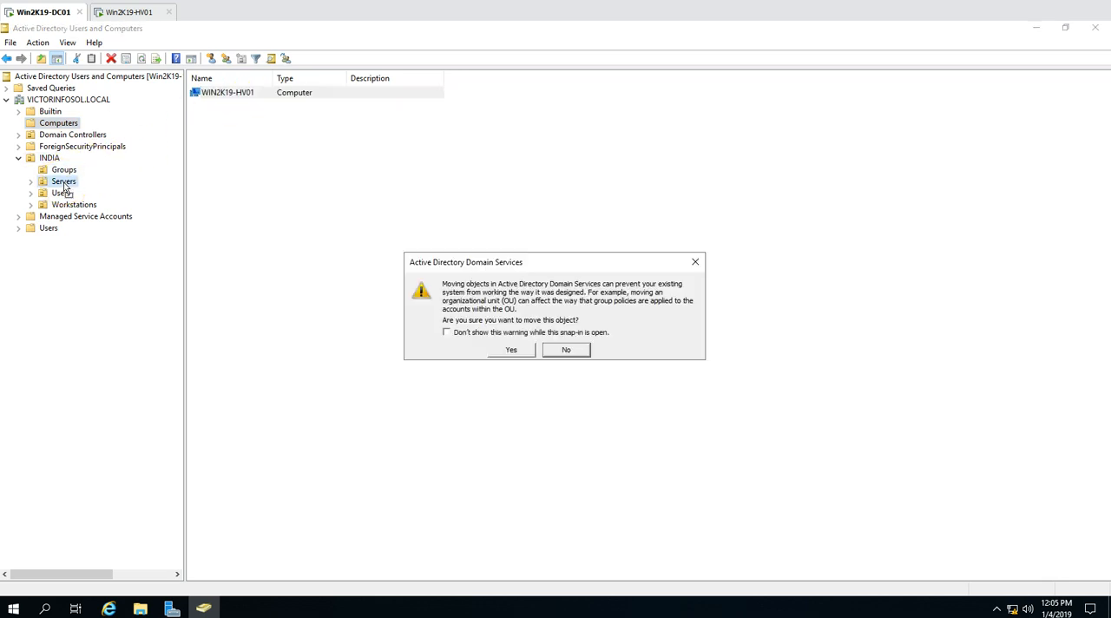
{"action": "left_click", "coordinate": [512, 351]}
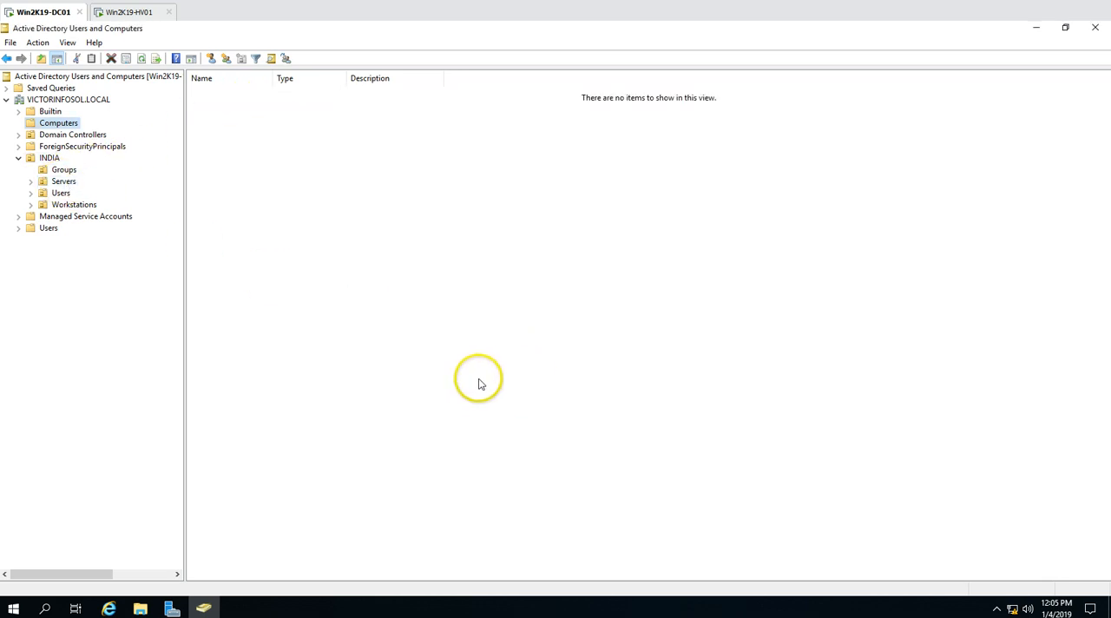
Open the Admins organizational unit under INDIA > Users to check which accounts it holds
{"action": "double_click", "coordinate": [61, 192]}
{"action": "left_click", "coordinate": [76, 205]}
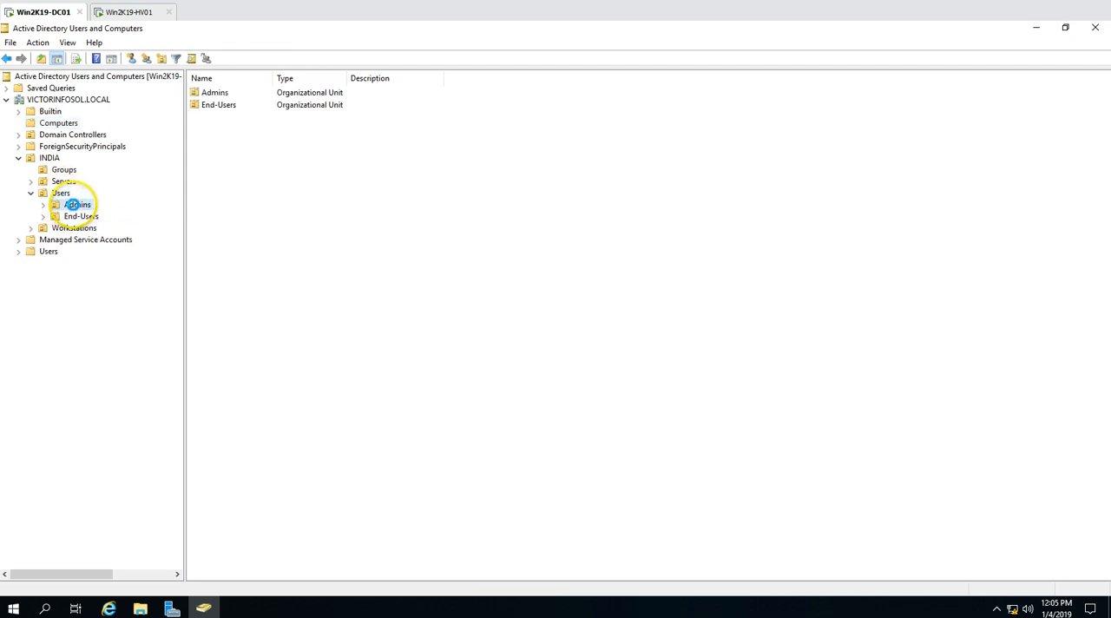
{"action": "left_click", "coordinate": [233, 93]}
{"action": "left_click", "coordinate": [291, 208]}
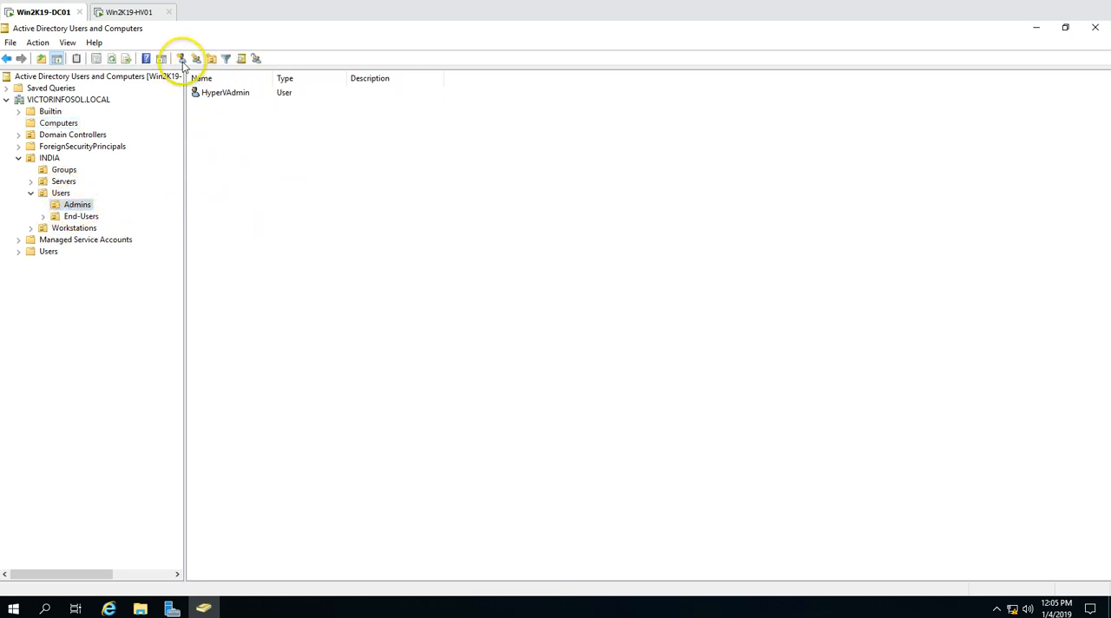
Switch to the Win2K19-HV01 machine and sign in to the VICTORINFOSOL domain with the HypervAdmin account and its password
{"action": "left_click", "coordinate": [239, 94]}
{"action": "left_click", "coordinate": [144, 15]}
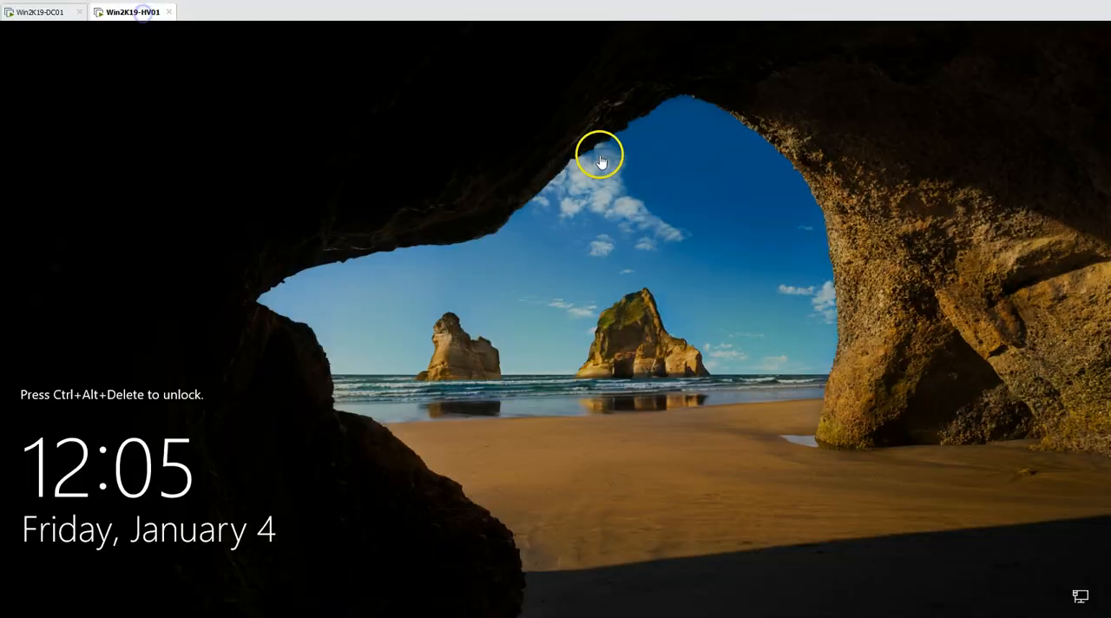
{"action": "right_click", "coordinate": [136, 18]}
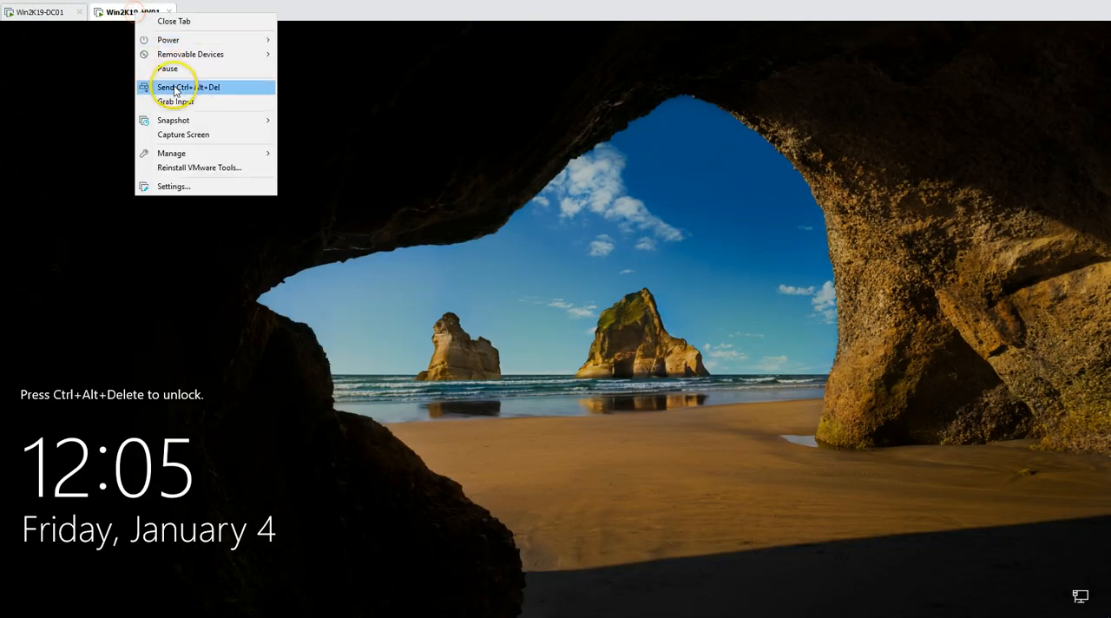
{"action": "left_click", "coordinate": [173, 84]}
{"action": "left_click", "coordinate": [87, 584]}
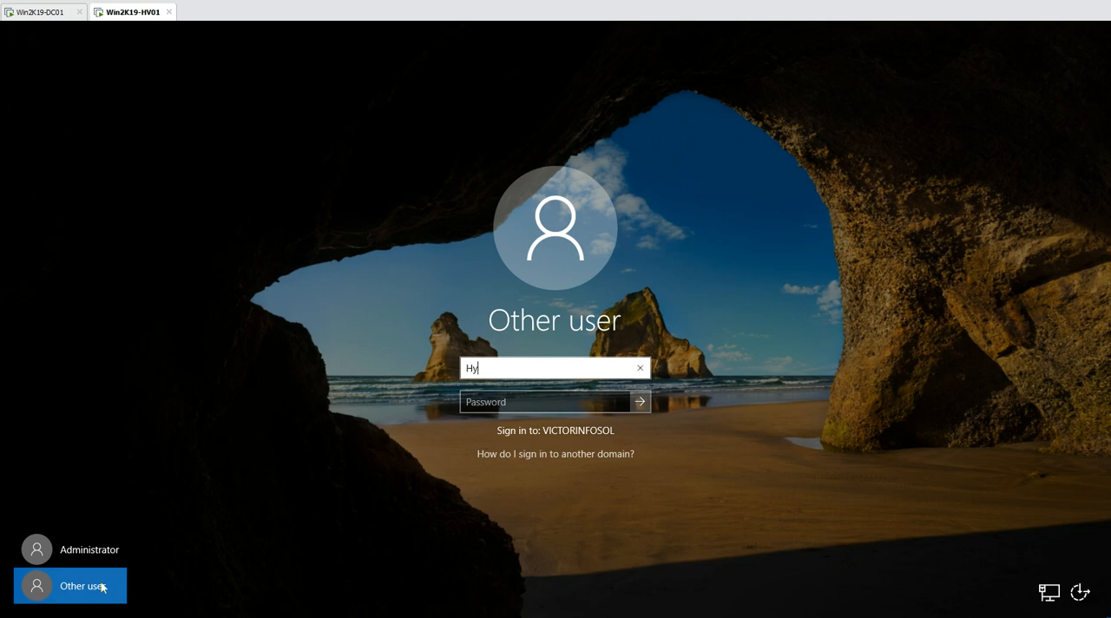
{"action": "type", "text": "HypervAdmin"}
{"action": "key", "text": "Tab"}
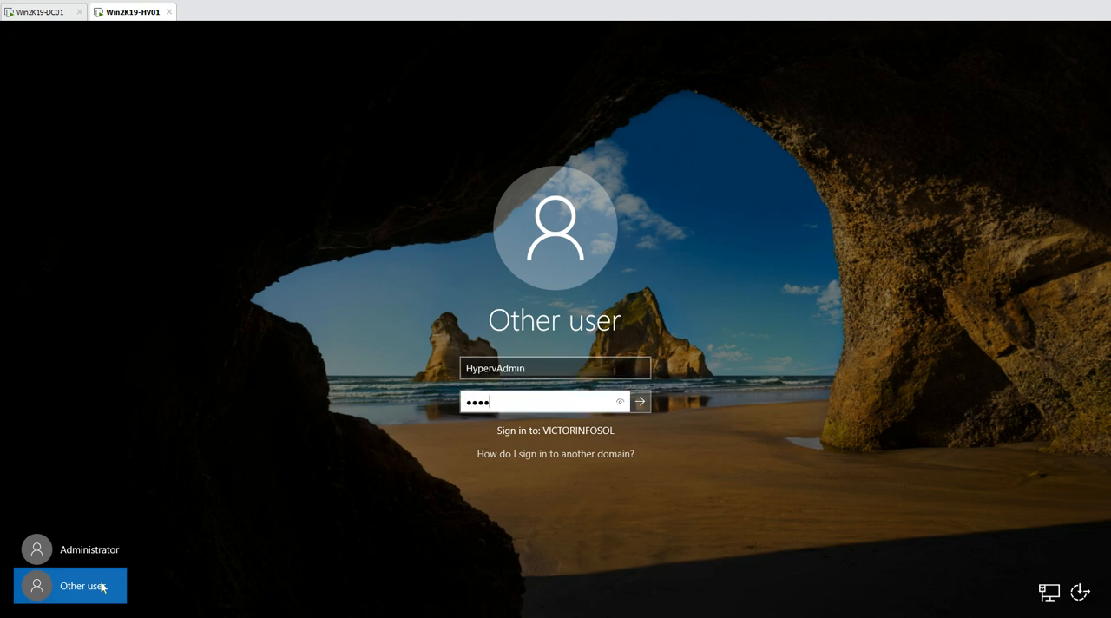
{"action": "key", "text": "Return"}
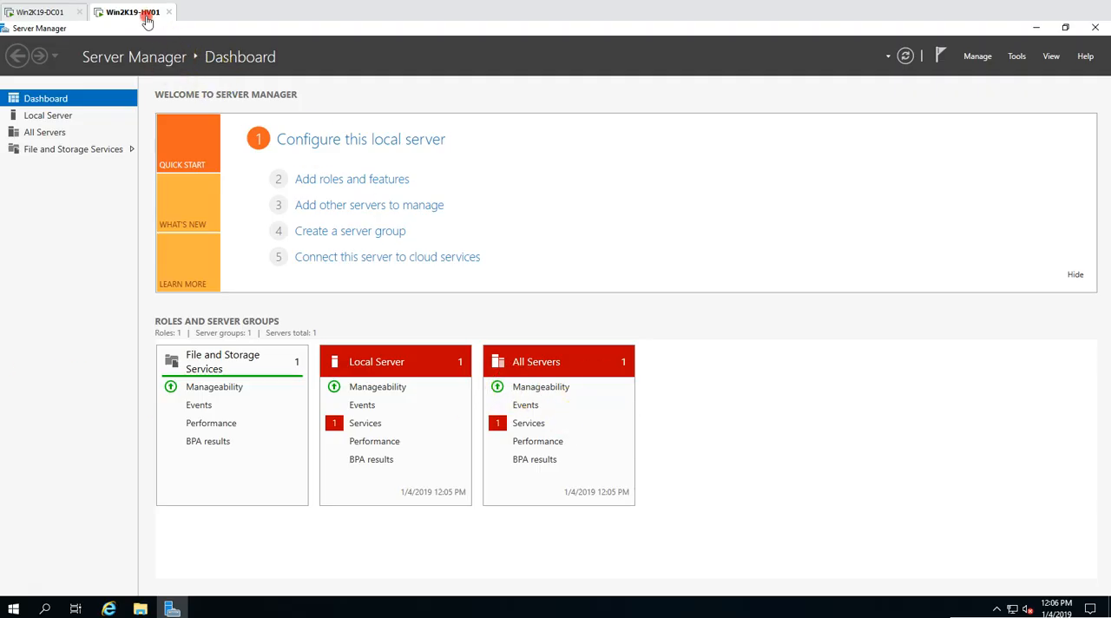
Check the virtualization engine options for the processors in the Win2K19-HV01 virtual machine settings, and close them without changes
{"action": "right_click", "coordinate": [147, 19]}
{"action": "left_click", "coordinate": [200, 190]}
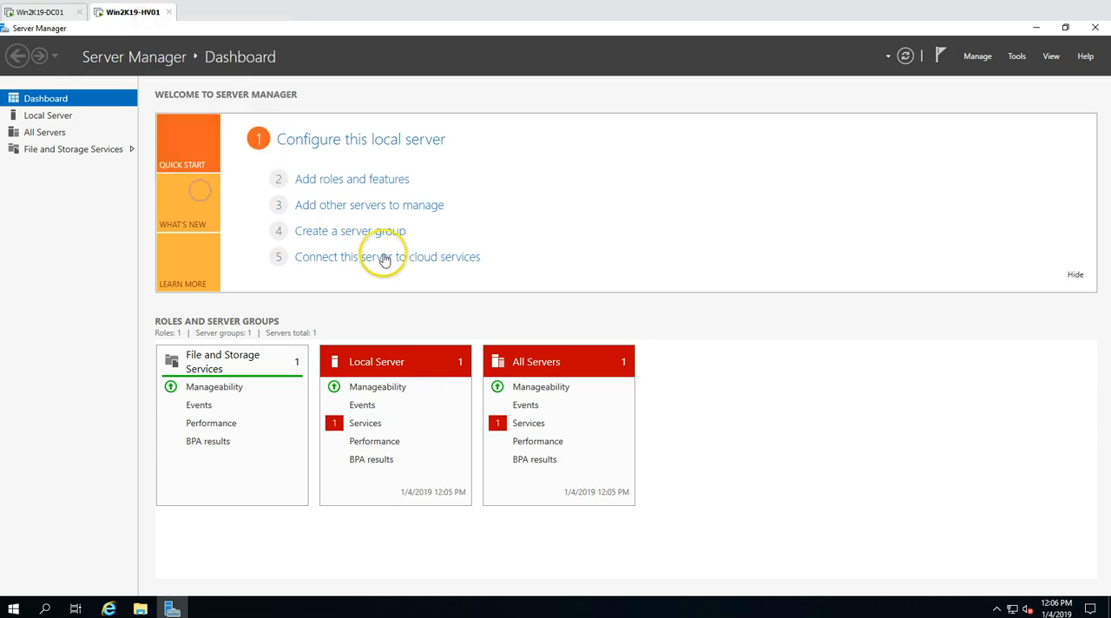
{"action": "left_click", "coordinate": [378, 151]}
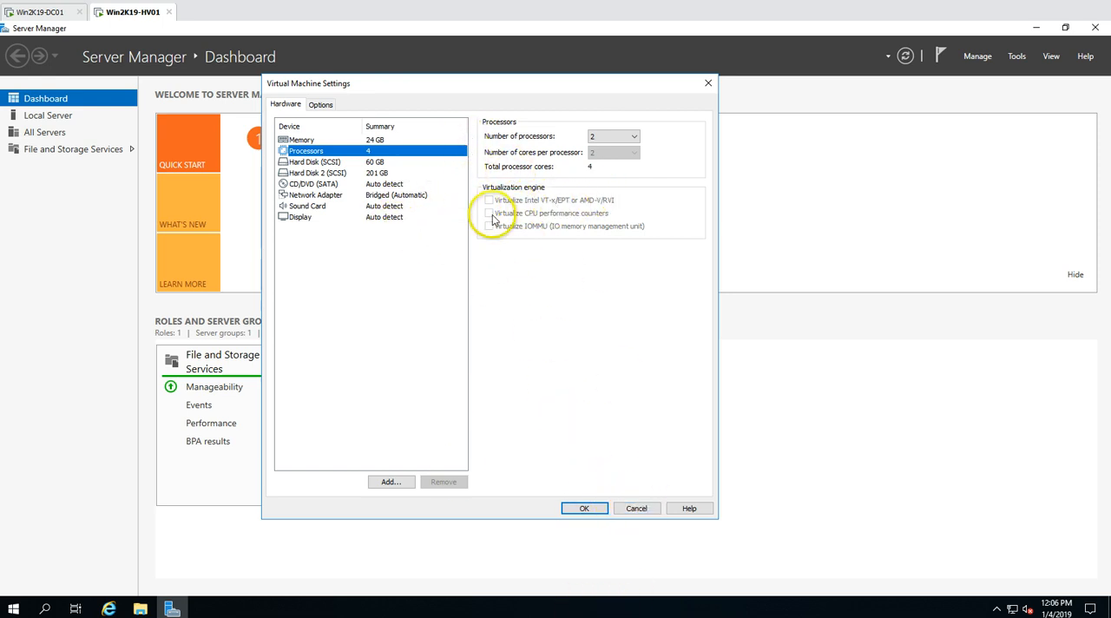
{"action": "left_click", "coordinate": [634, 508]}
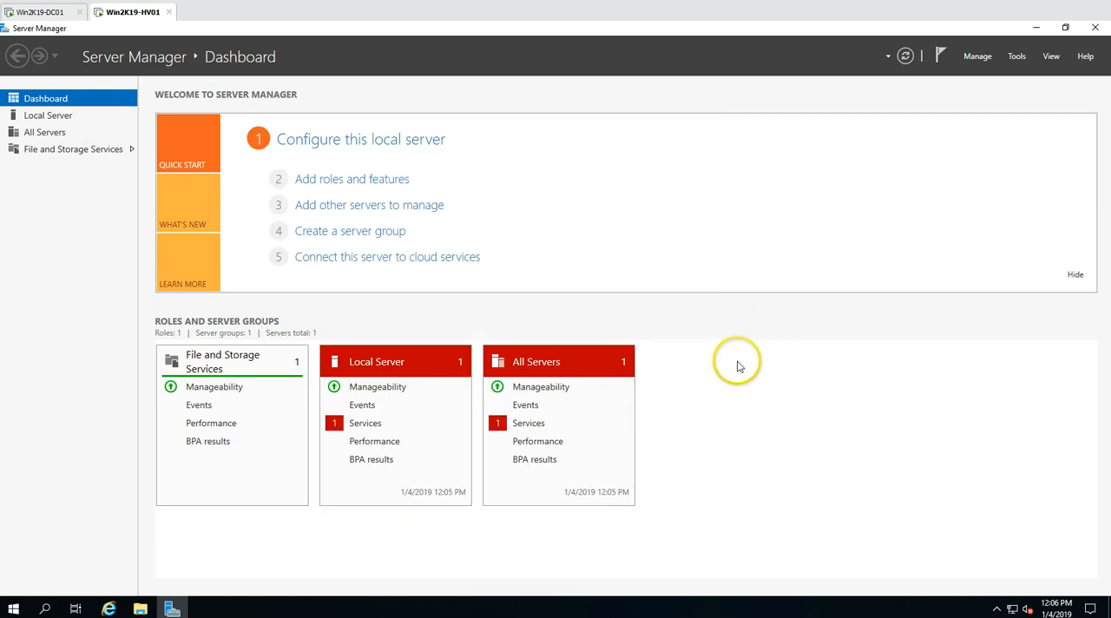
Try to add the Hyper-V role with its management tools to Win2K19-HV01 through a role-based installation, and cancel the wizard
{"action": "left_click", "coordinate": [979, 56]}
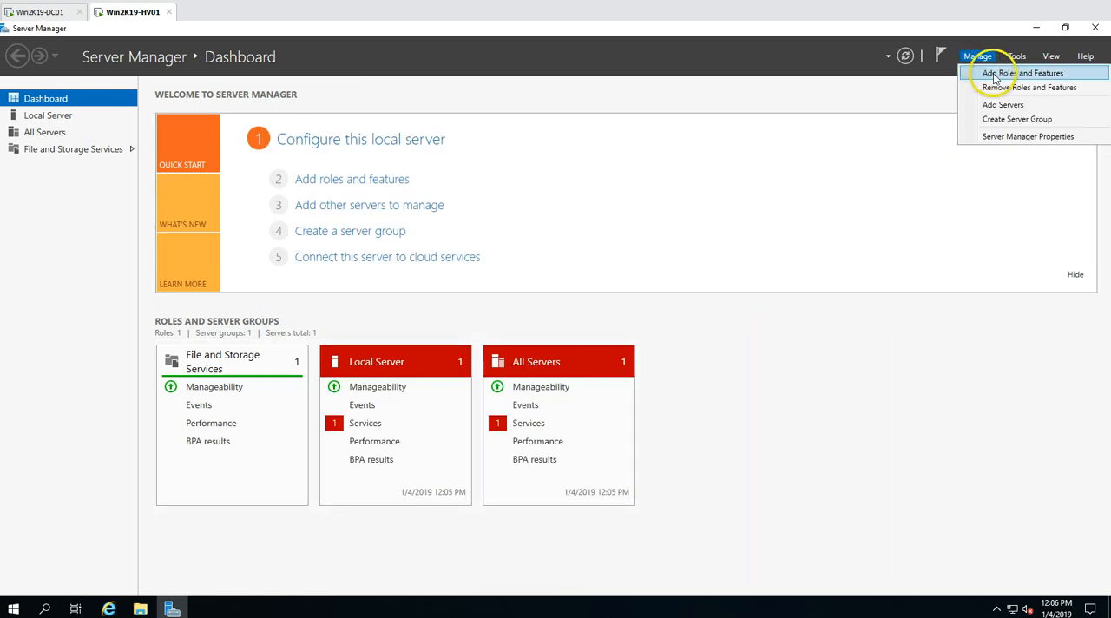
{"action": "left_click", "coordinate": [1000, 74]}
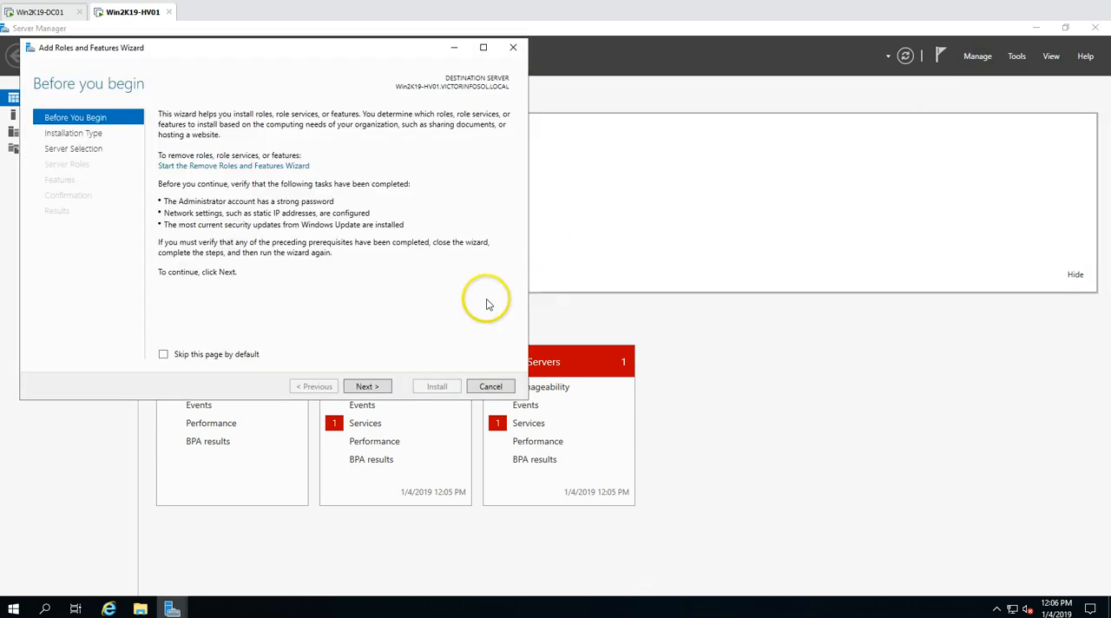
{"action": "left_click", "coordinate": [369, 387]}
{"action": "left_click_drag", "start_coordinate": [380, 58], "coordinate": [545, 115]}
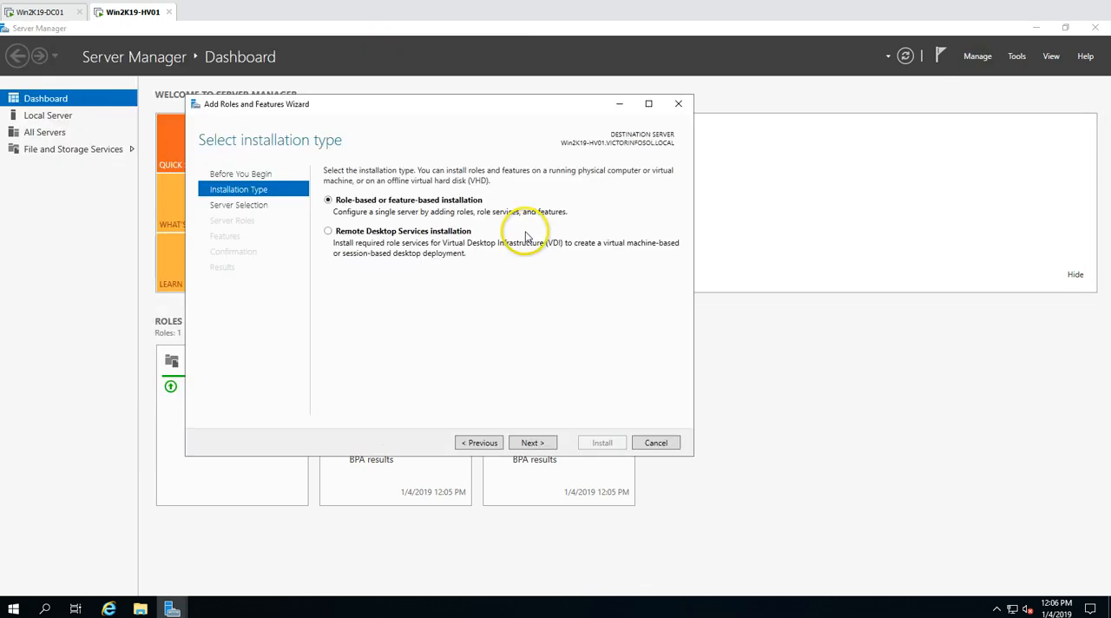
{"action": "left_click", "coordinate": [528, 443]}
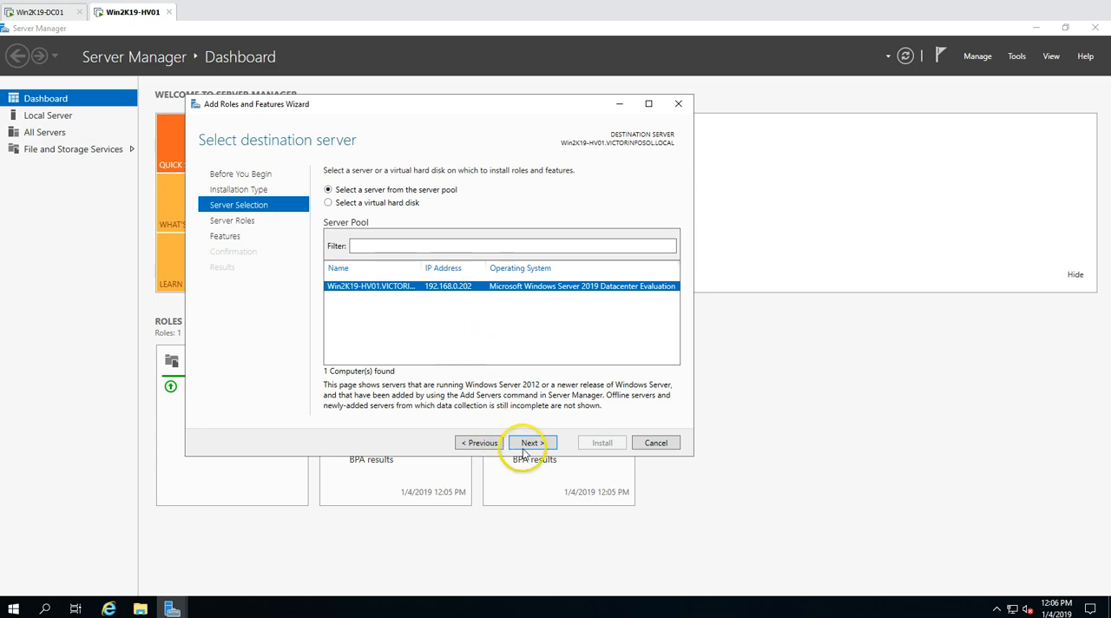
{"action": "left_click", "coordinate": [536, 444]}
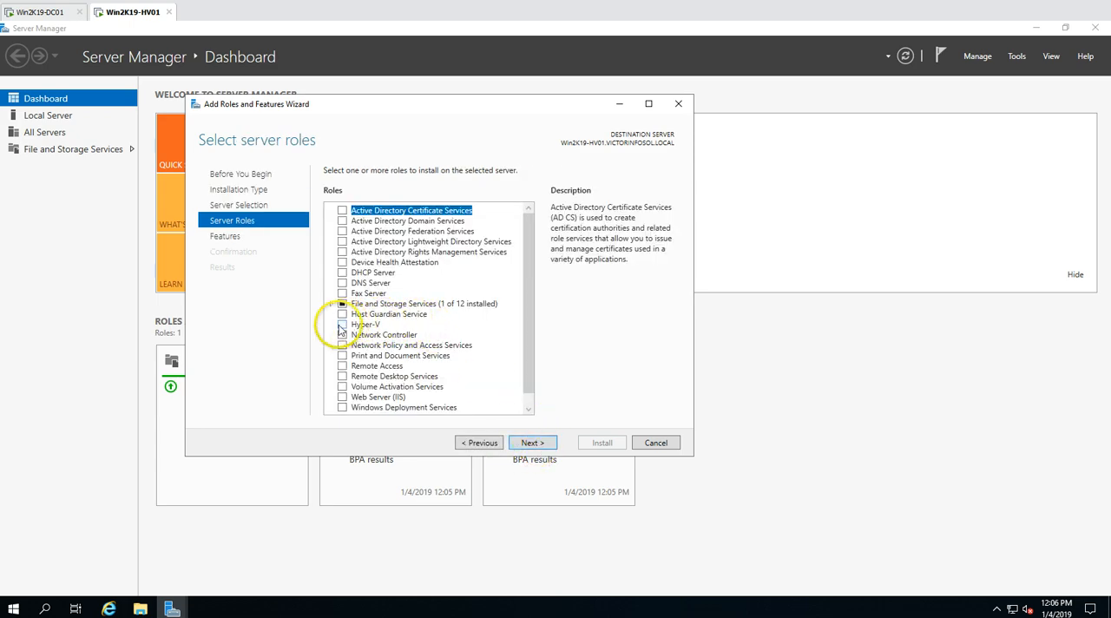
{"action": "left_click", "coordinate": [342, 325]}
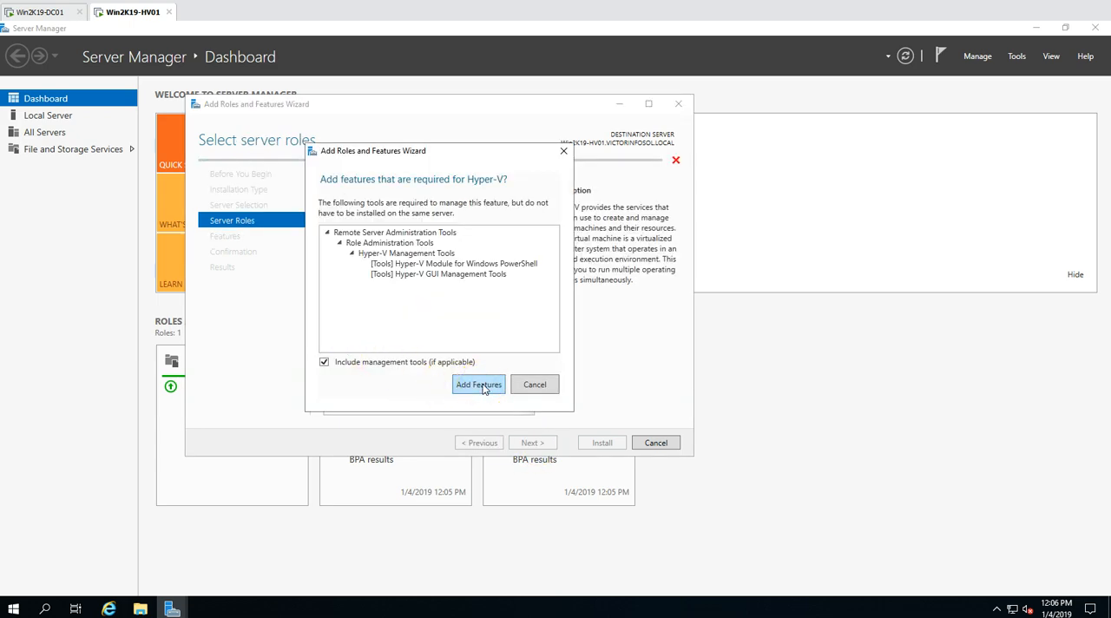
{"action": "left_click", "coordinate": [478, 384]}
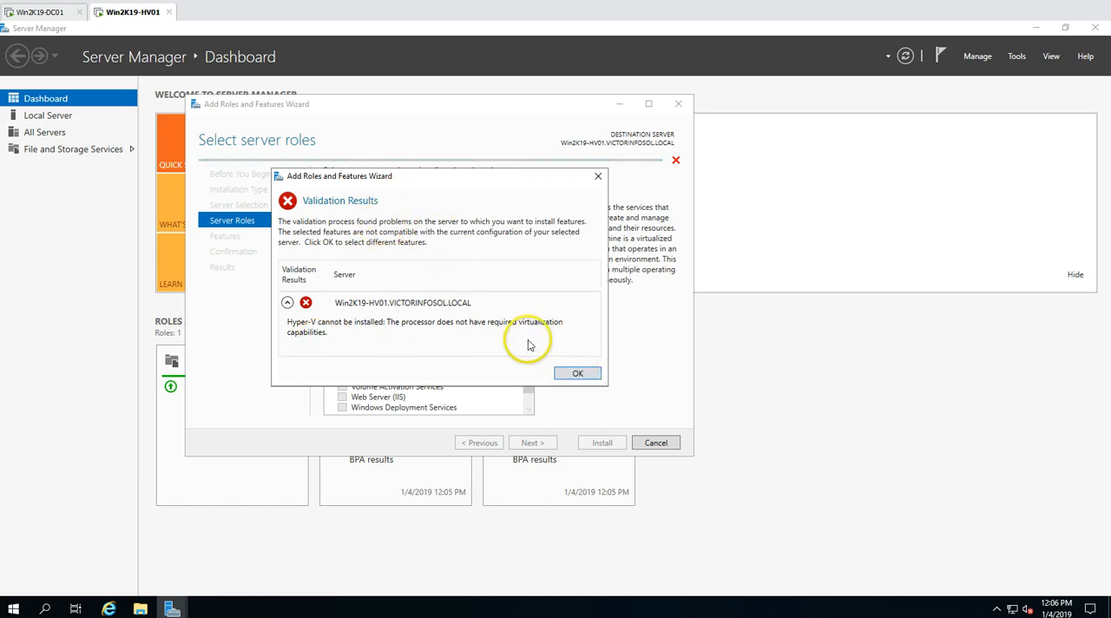
{"action": "left_click", "coordinate": [577, 373]}
{"action": "left_click", "coordinate": [655, 442]}
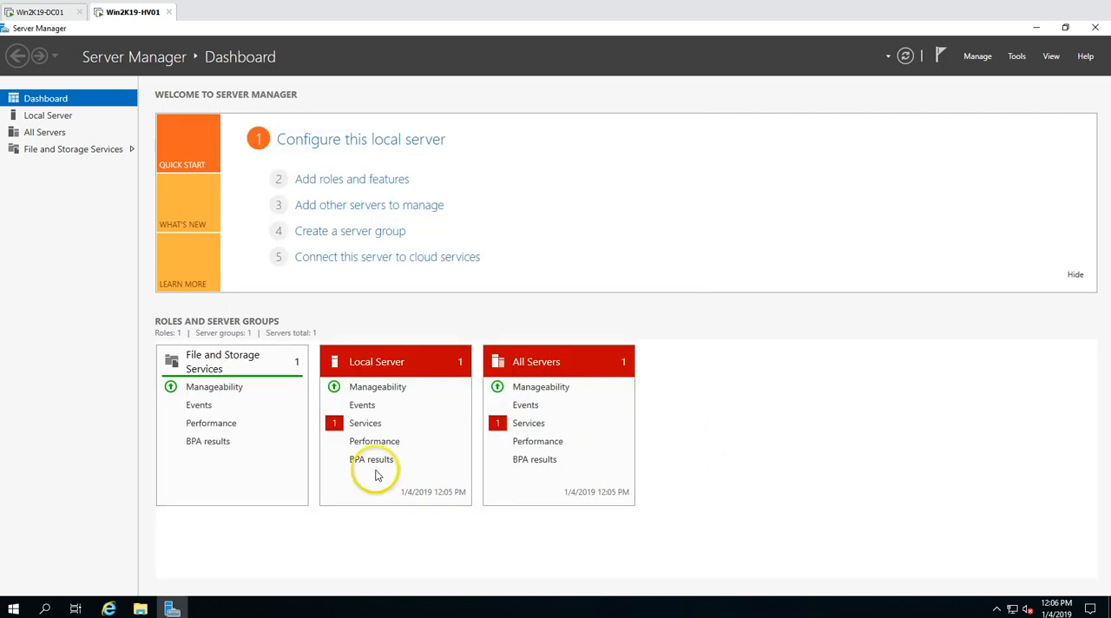
Shut down the Win2K19-HV01 server from within Windows
{"action": "left_click", "coordinate": [14, 608]}
{"action": "left_click", "coordinate": [14, 579]}
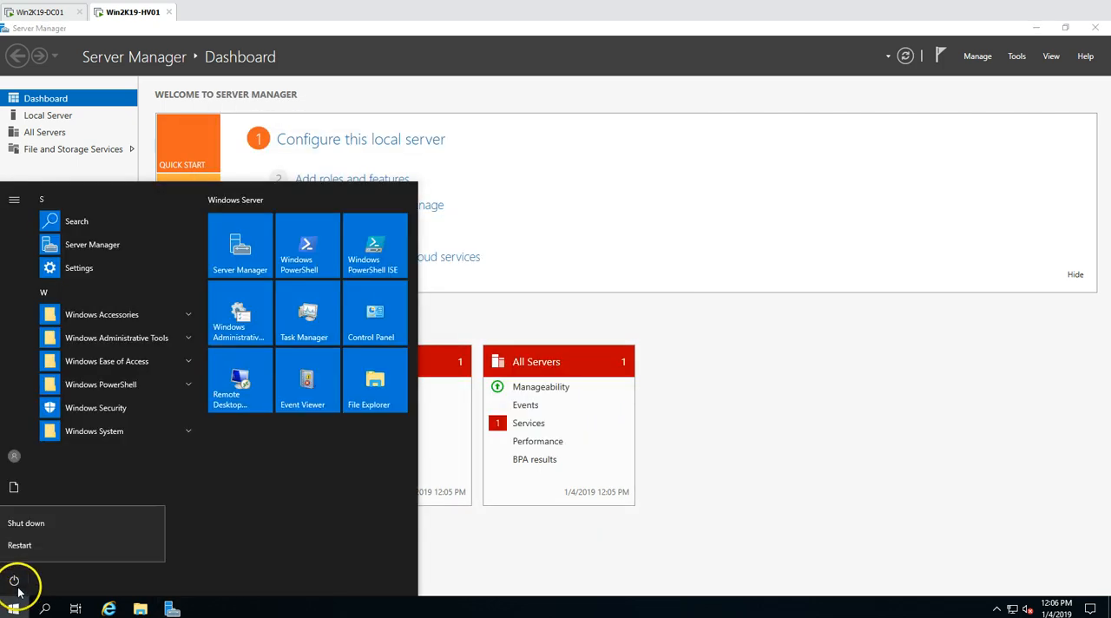
{"action": "left_click", "coordinate": [50, 532]}
{"action": "left_click", "coordinate": [188, 543]}
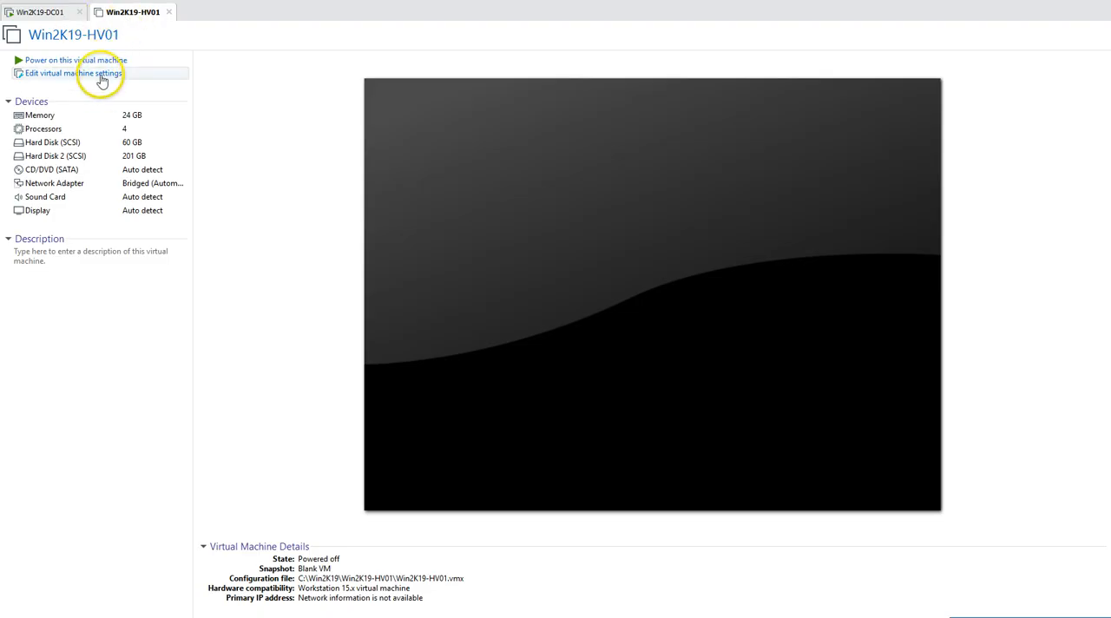
Enable Virtualize Intel VT-x/EPT or AMD-V/RVI for the Win2K19-HV01 processors and set the virtual machine's memory to 32768 MB
{"action": "left_click", "coordinate": [101, 76]}
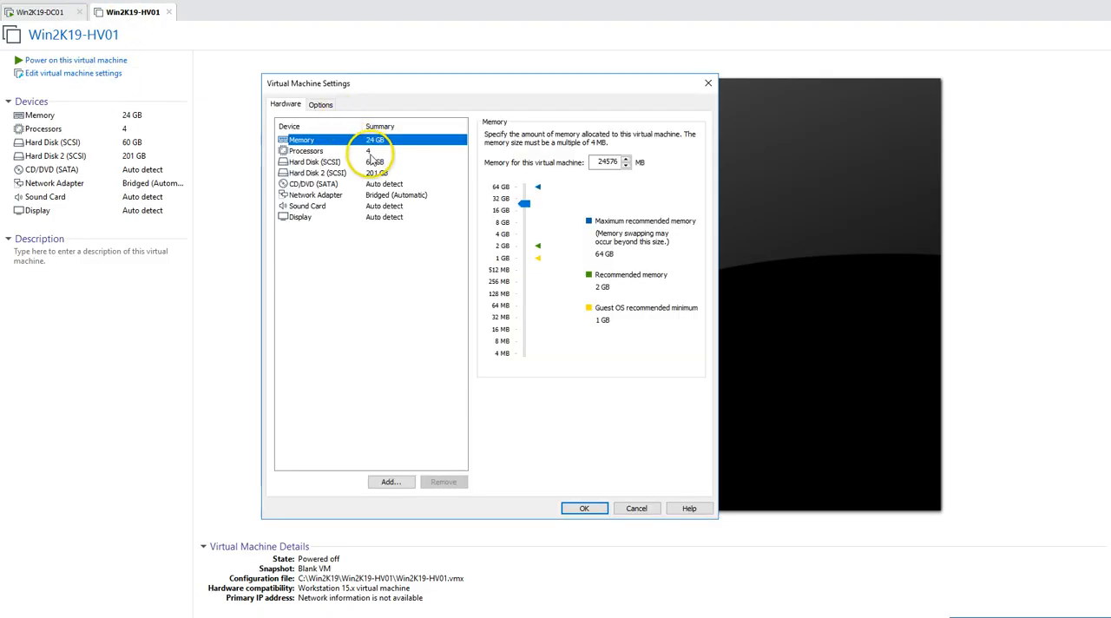
{"action": "left_click", "coordinate": [370, 153]}
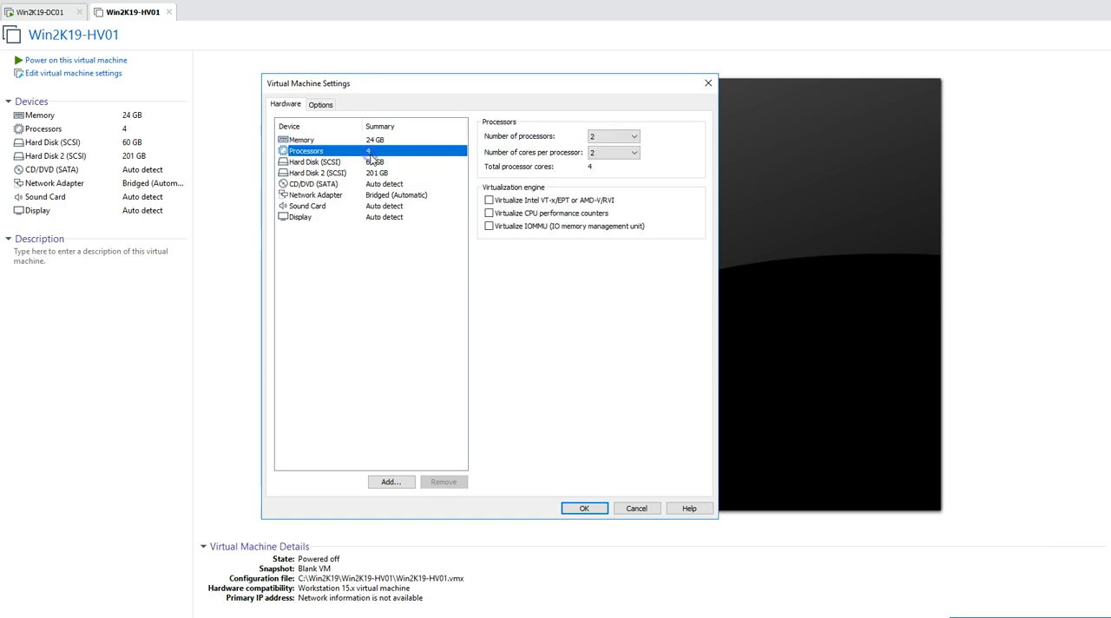
{"action": "left_click", "coordinate": [490, 200]}
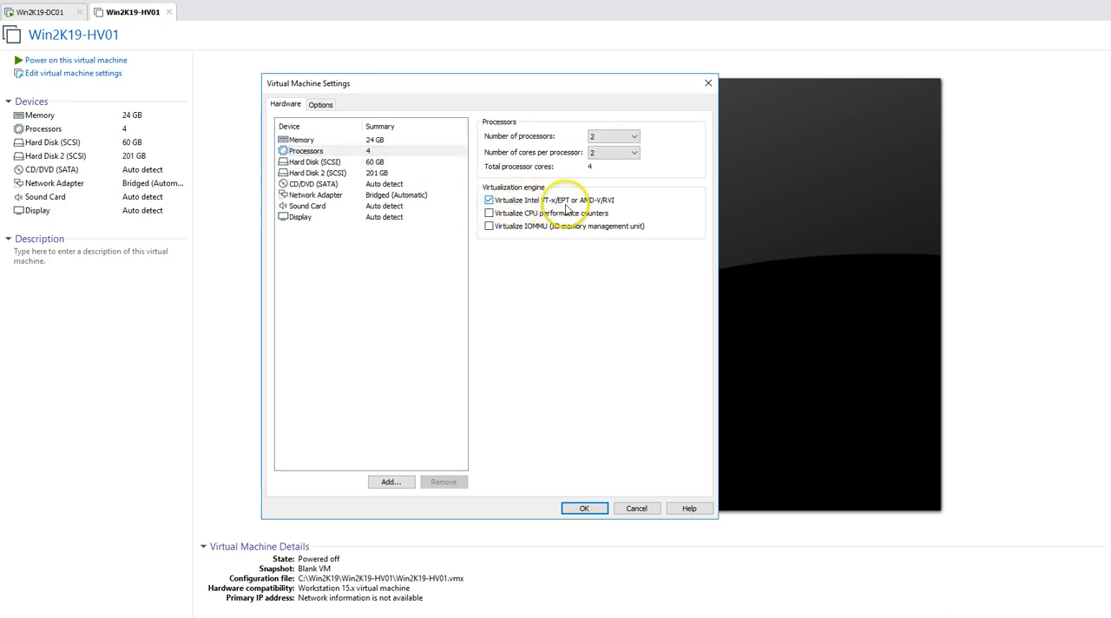
{"action": "left_click", "coordinate": [405, 145]}
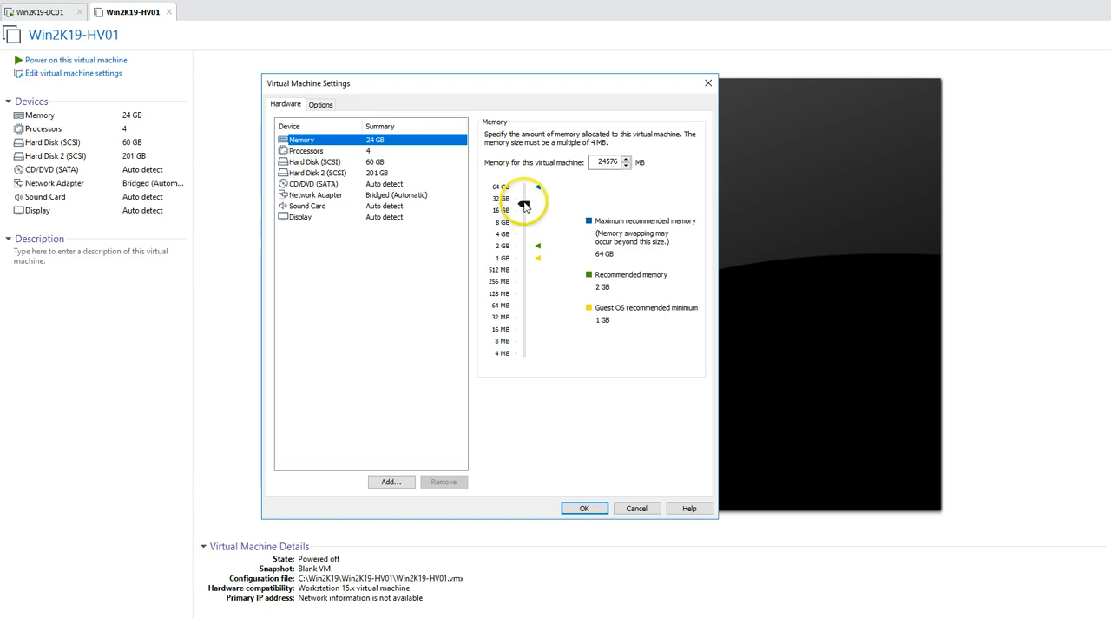
{"action": "left_click_drag", "start_coordinate": [525, 205], "coordinate": [524, 200]}
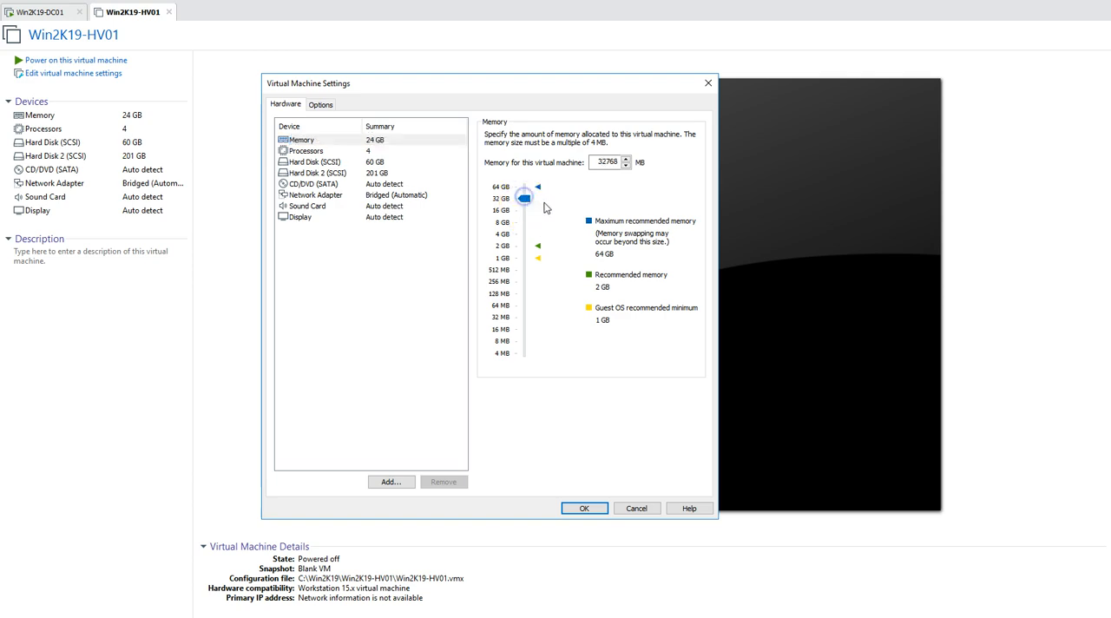
{"action": "left_click", "coordinate": [383, 149]}
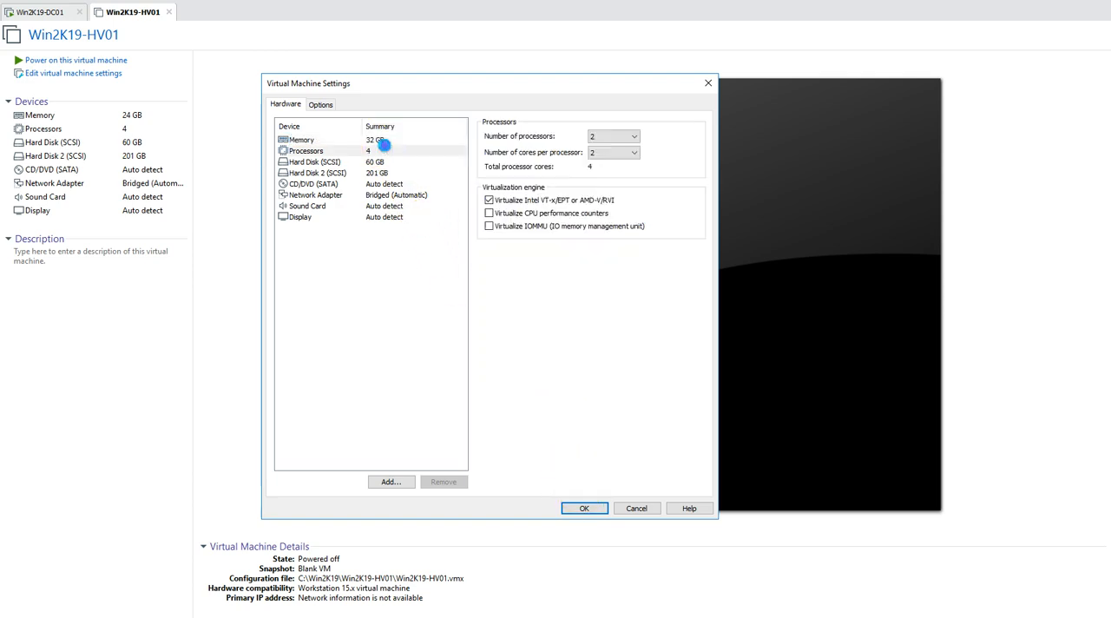
{"action": "left_click", "coordinate": [588, 508]}
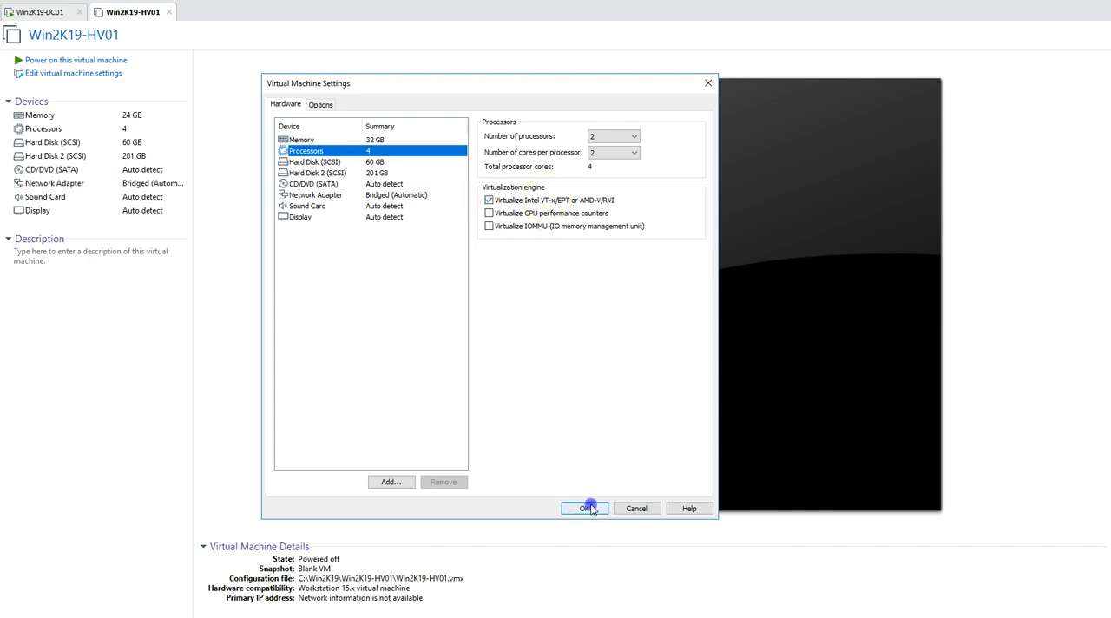
Power on the Win2K19-HV01 virtual machine and sign in to the HyperVAdmin account with its password
{"action": "left_click", "coordinate": [120, 62]}
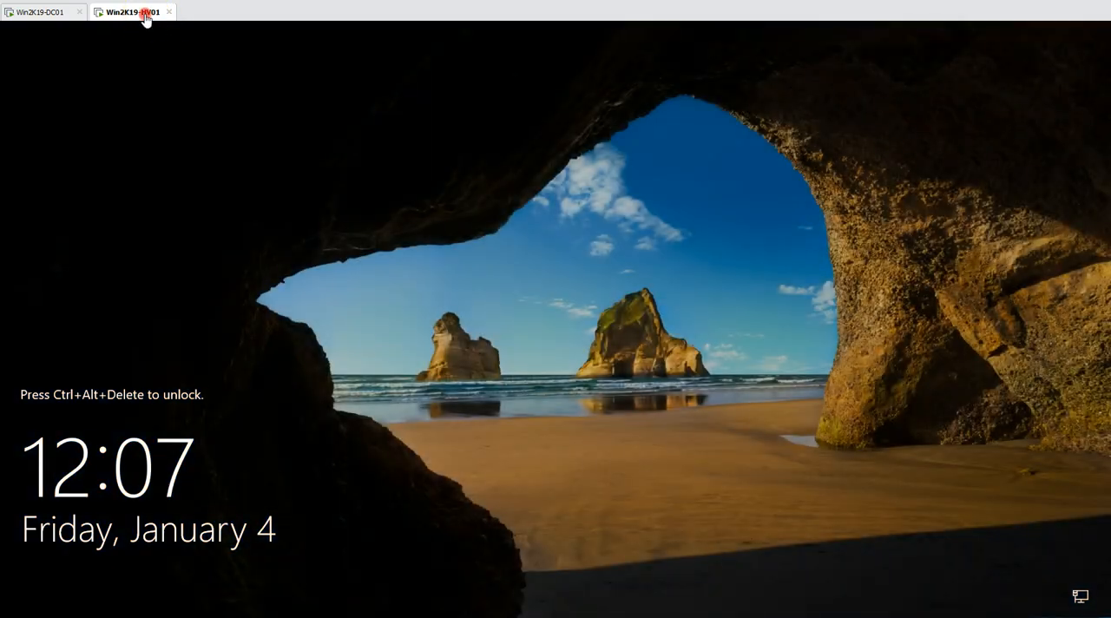
{"action": "right_click", "coordinate": [144, 14]}
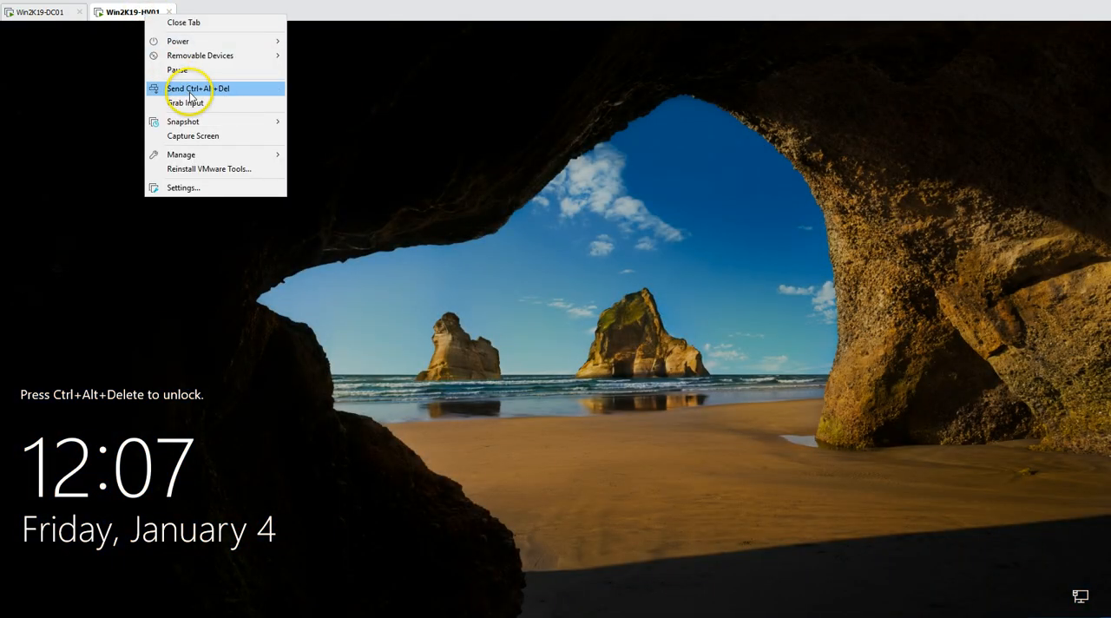
{"action": "left_click", "coordinate": [190, 95]}
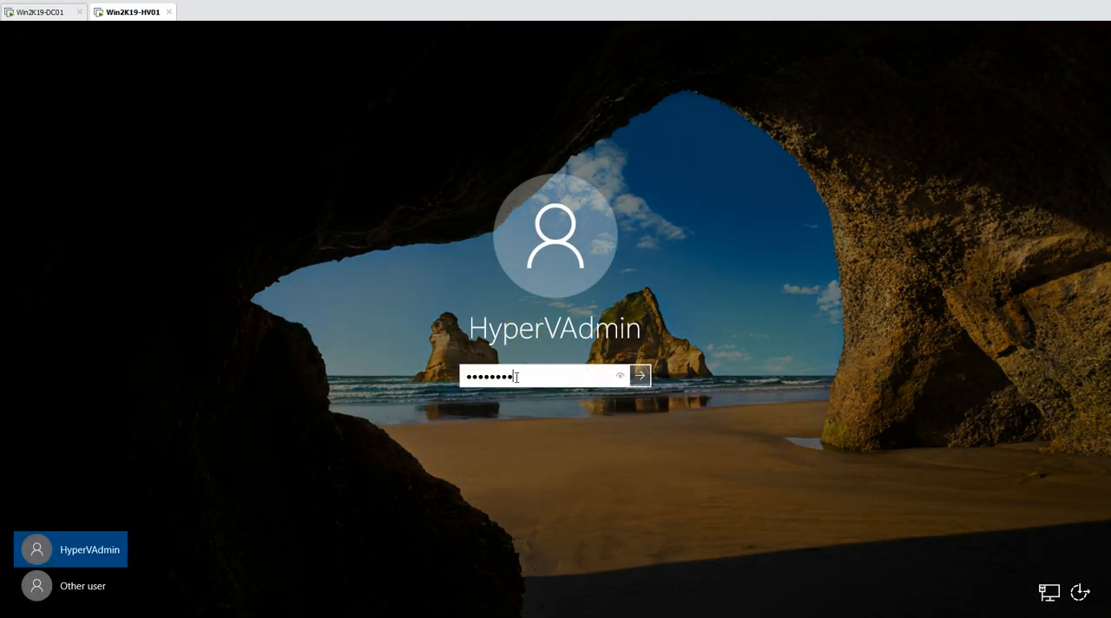
{"action": "key", "text": "Return"}
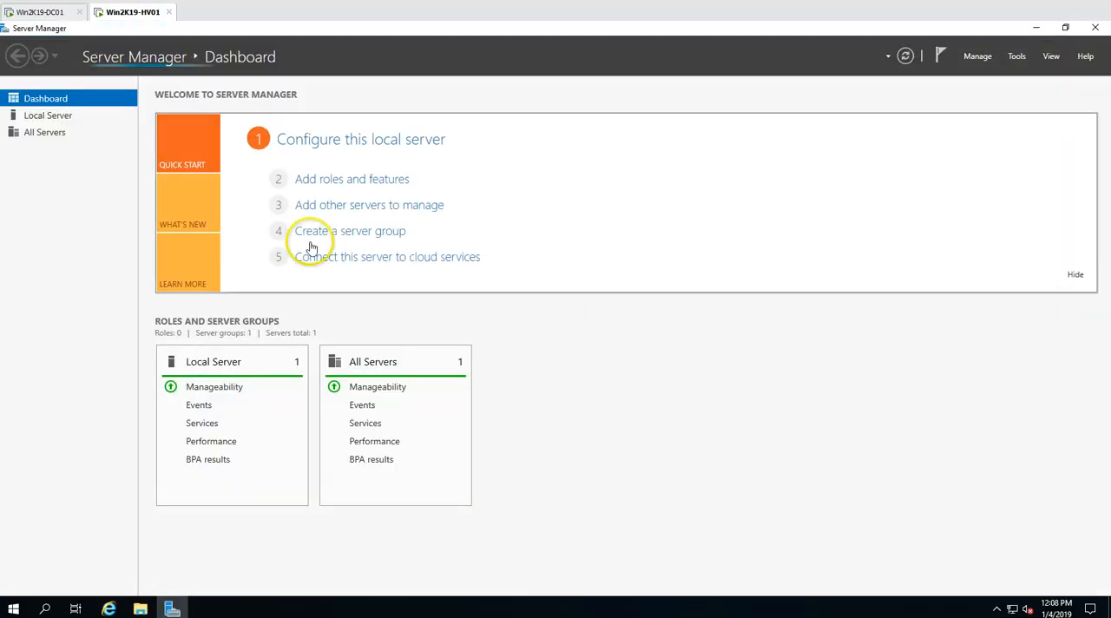
Start a role-based or feature-based installation with Win2K19-HV01 from the server pool as the destination server
{"action": "left_click", "coordinate": [978, 57]}
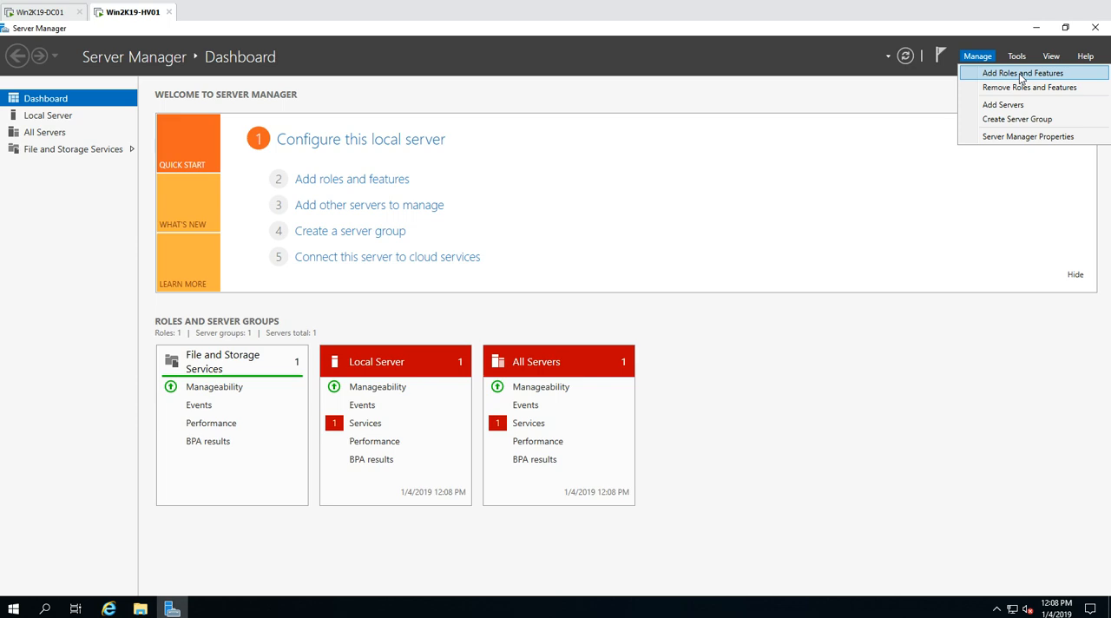
{"action": "left_click", "coordinate": [1022, 73]}
{"action": "left_click", "coordinate": [457, 472]}
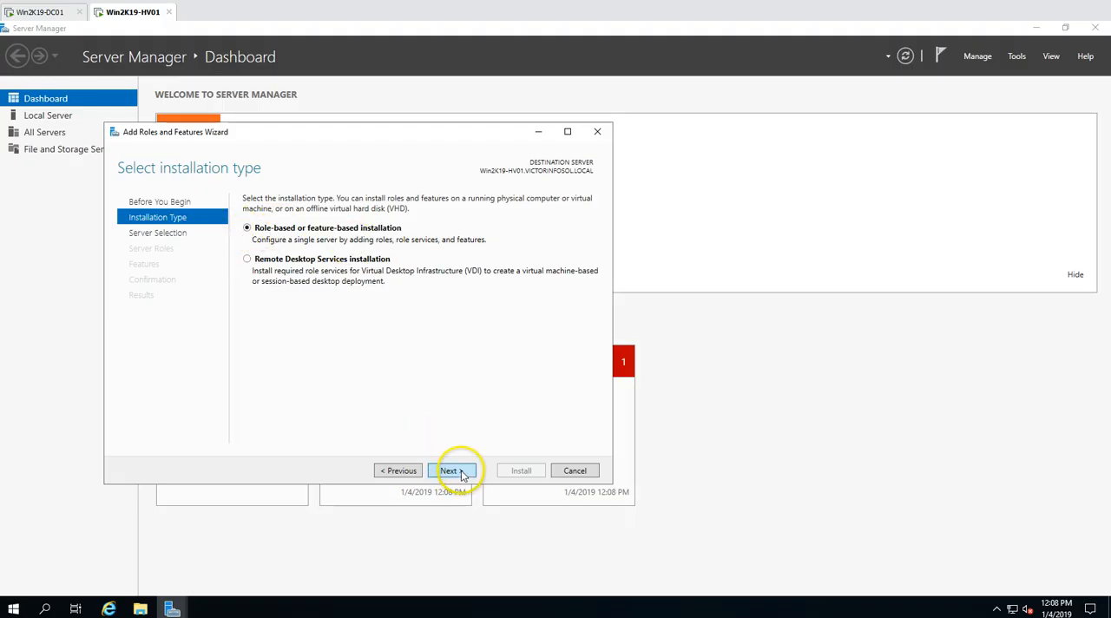
{"action": "left_click", "coordinate": [460, 473]}
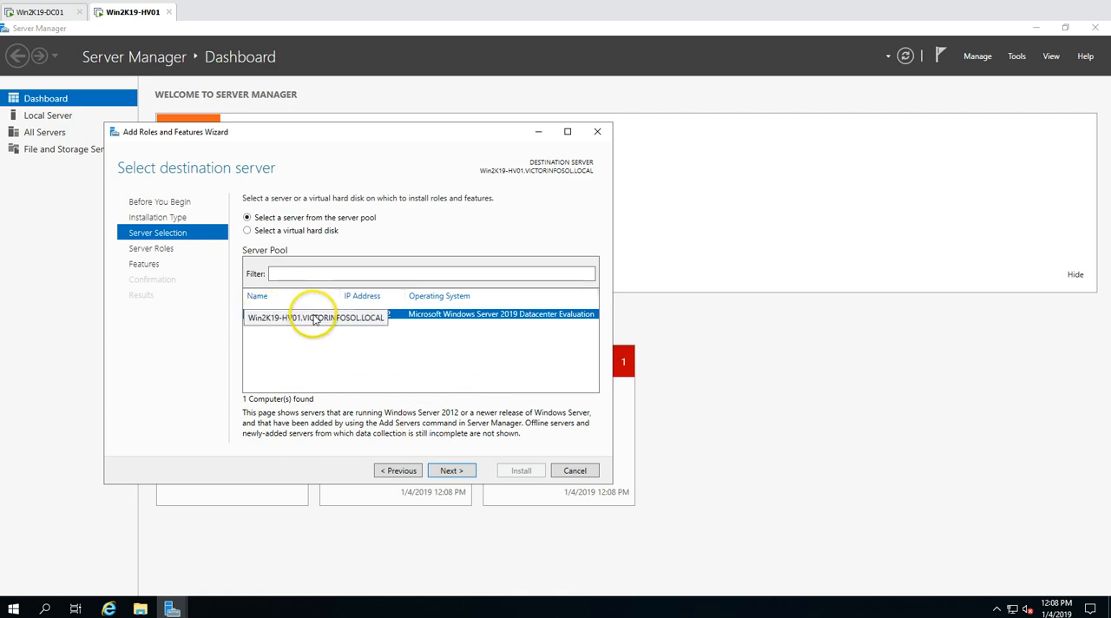
{"action": "left_click", "coordinate": [463, 473]}
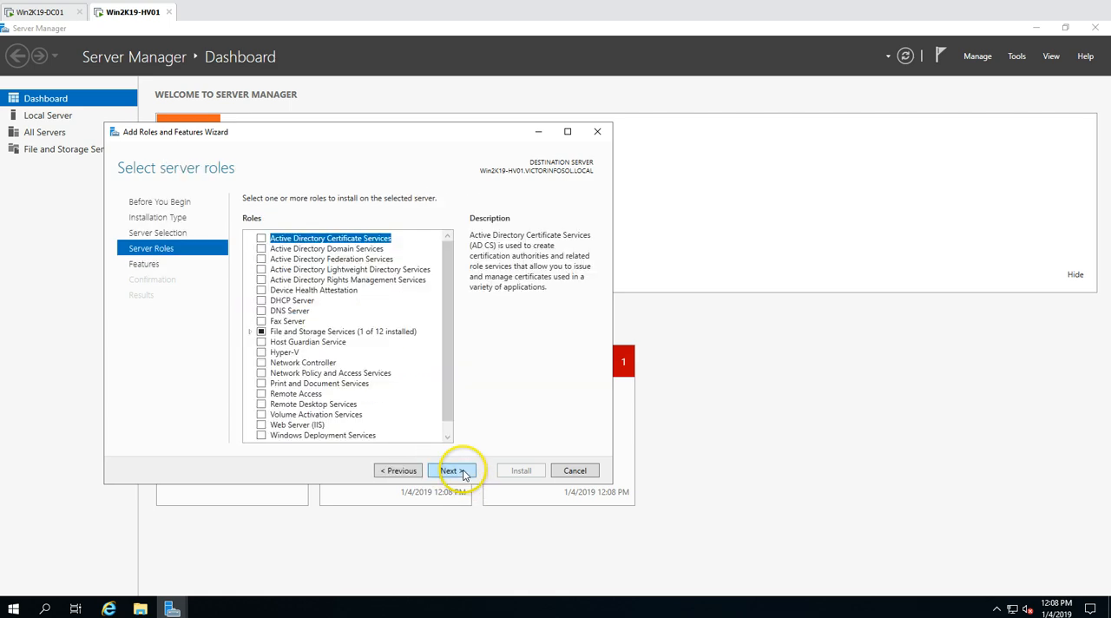
Select the Hyper-V server role and include its required management tools, the PowerShell module and the GUI tools
{"action": "left_click", "coordinate": [261, 352]}
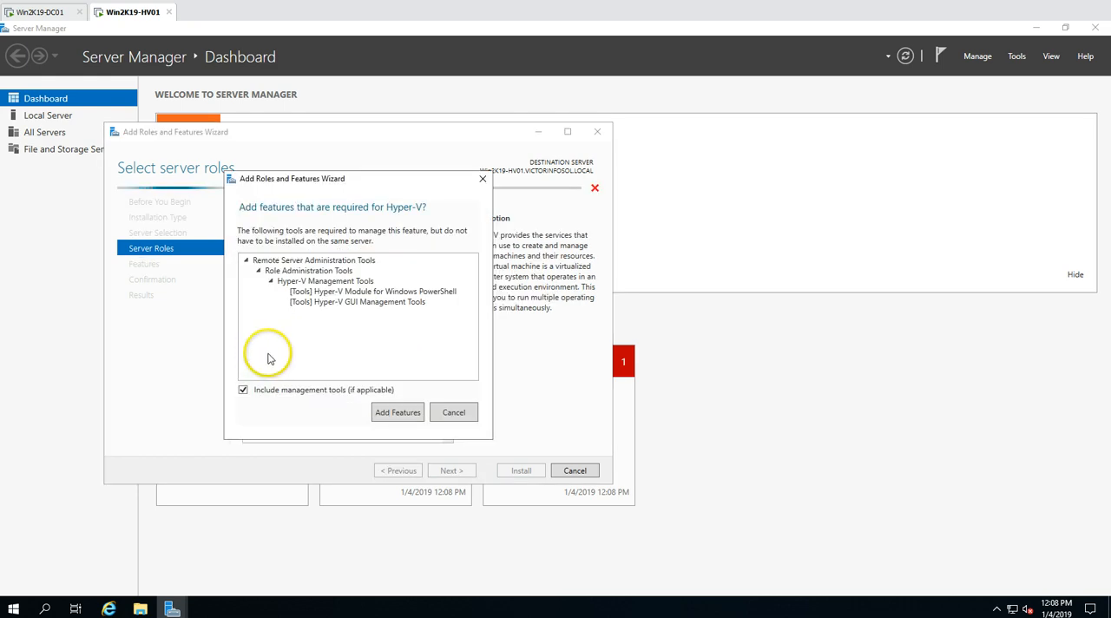
{"action": "left_click", "coordinate": [320, 282]}
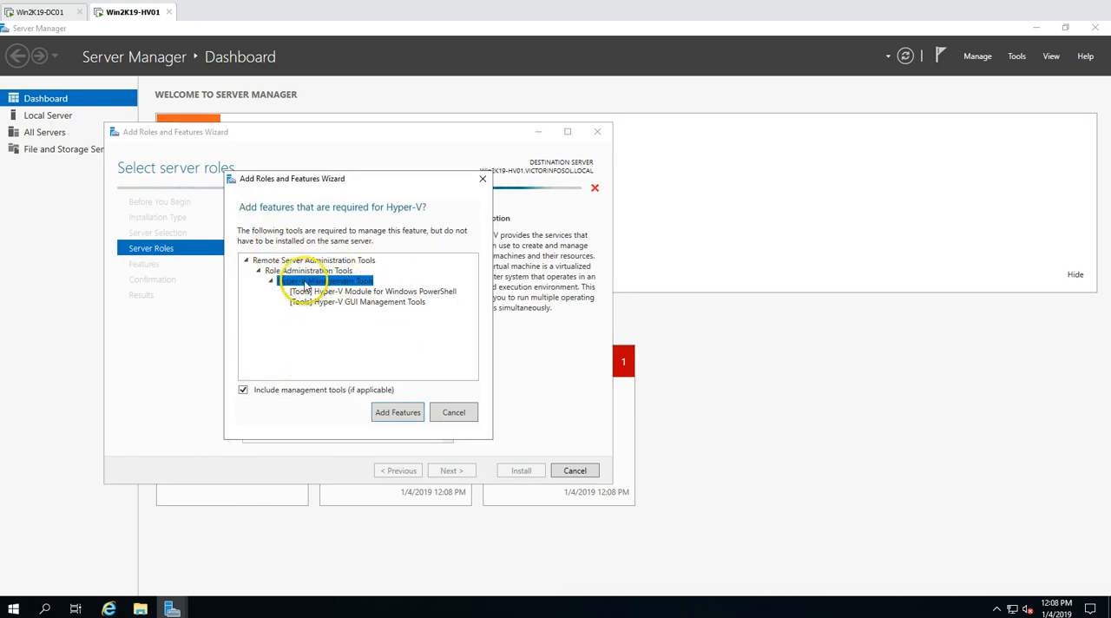
{"action": "left_click", "coordinate": [374, 303]}
{"action": "left_click", "coordinate": [382, 291]}
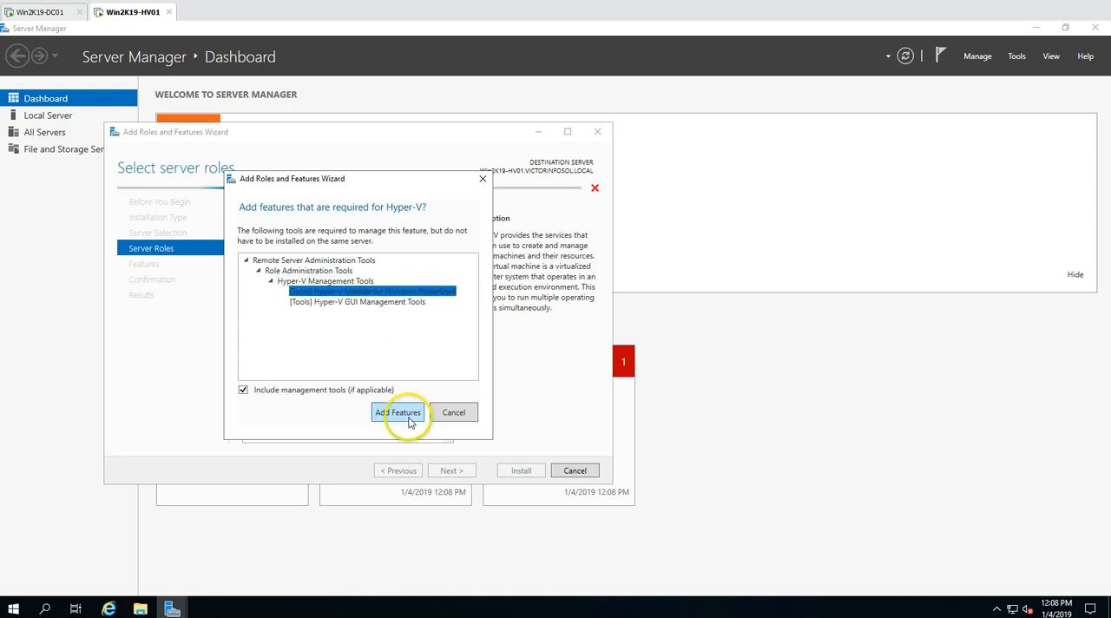
{"action": "left_click", "coordinate": [397, 412]}
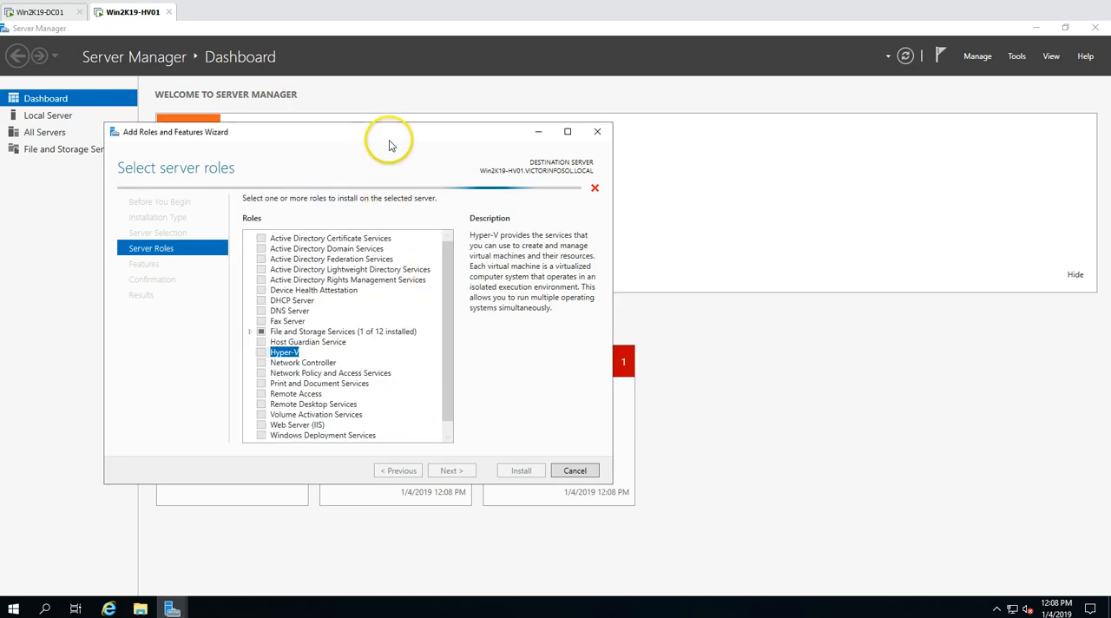
{"action": "left_click_drag", "start_coordinate": [473, 136], "coordinate": [627, 128]}
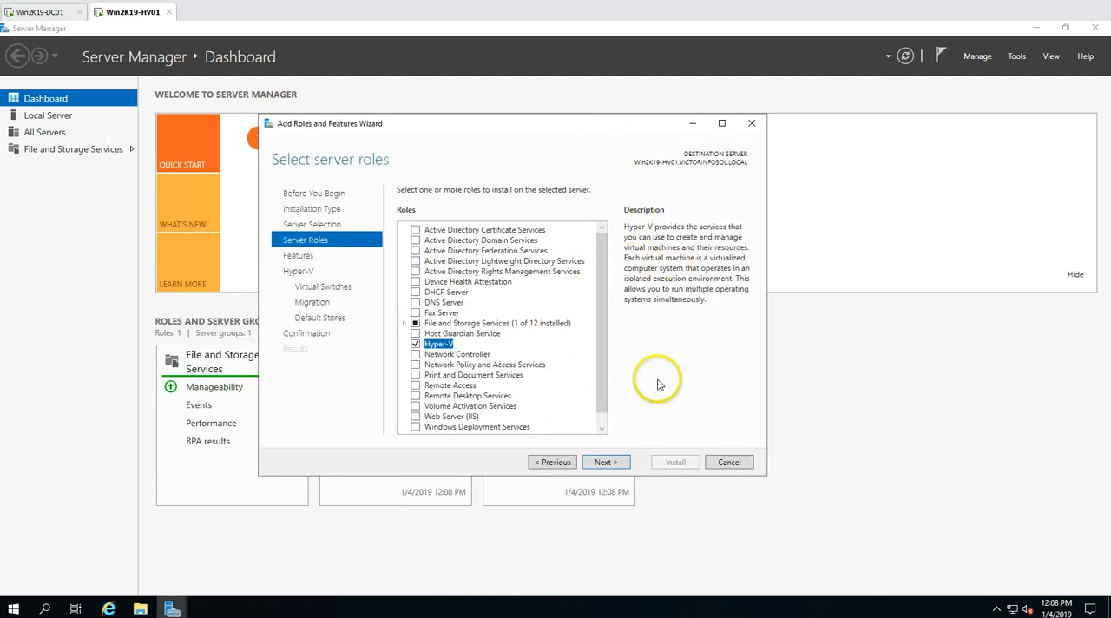
Keep the default features, select no adapter for a virtual switch, leave live migration disabled and accept the default store locations
{"action": "left_click", "coordinate": [611, 462]}
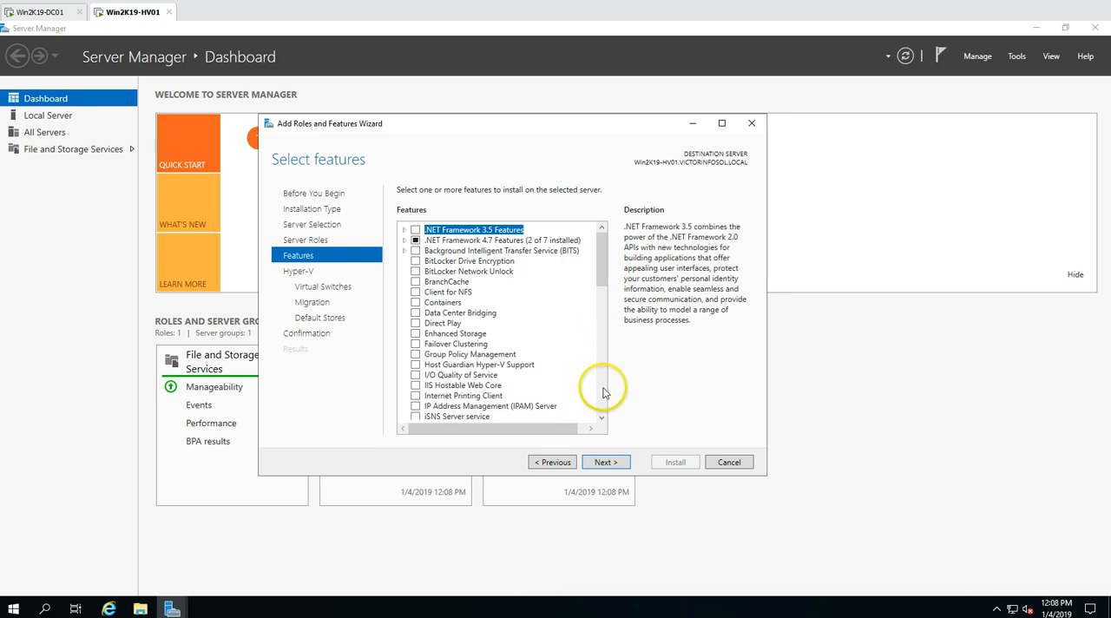
{"action": "left_click", "coordinate": [610, 464]}
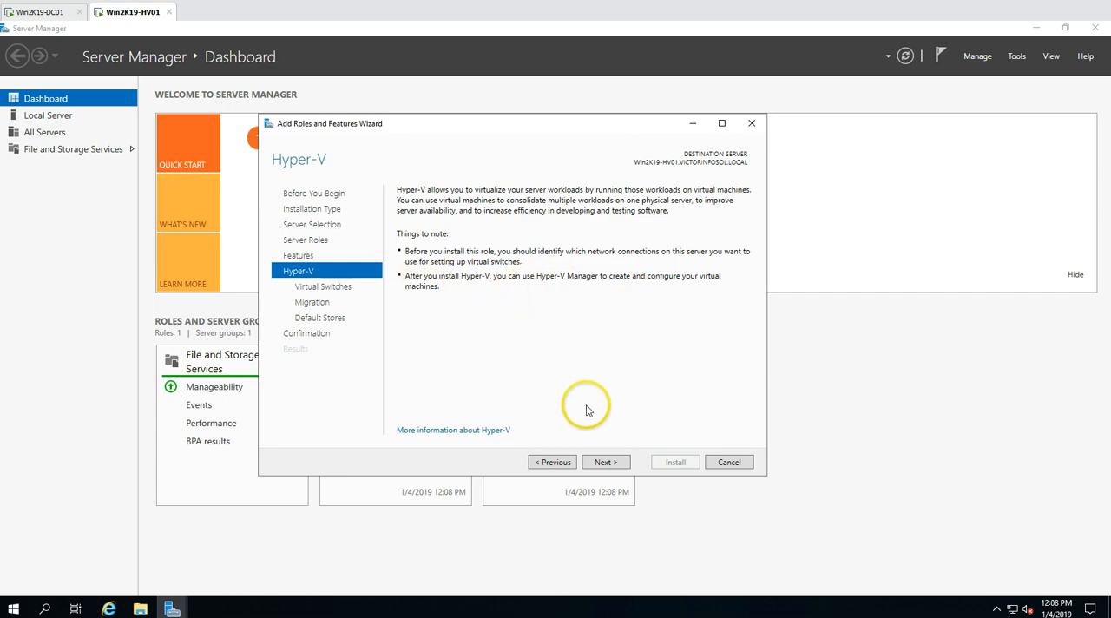
{"action": "left_click", "coordinate": [609, 464]}
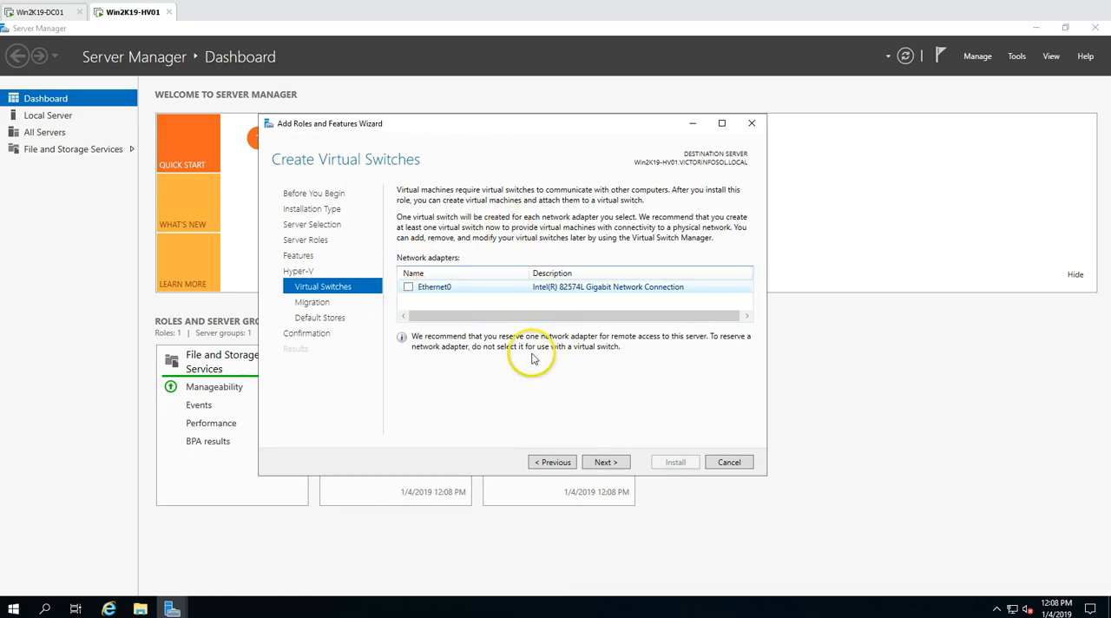
{"action": "left_click", "coordinate": [605, 462]}
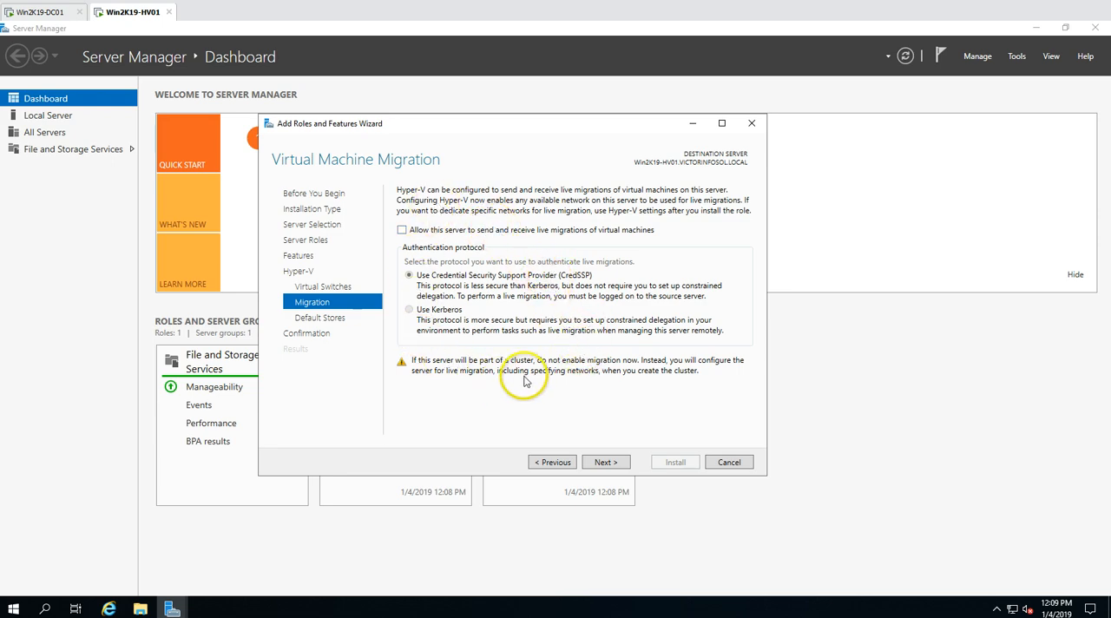
{"action": "left_click", "coordinate": [604, 462]}
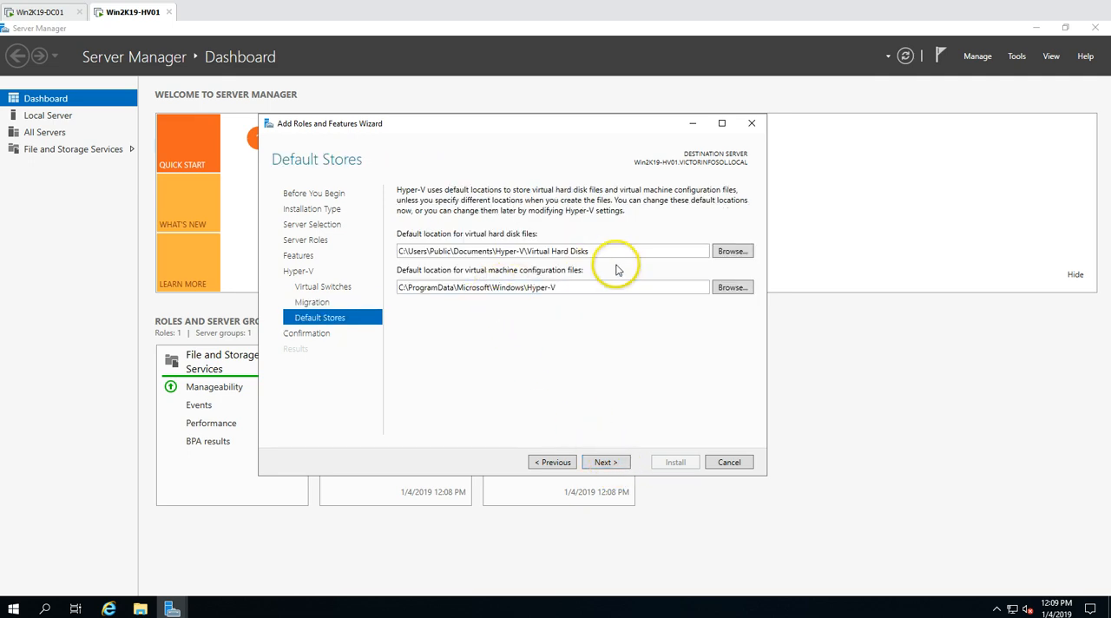
{"action": "left_click_drag", "start_coordinate": [599, 251], "coordinate": [392, 251]}
{"action": "left_click_drag", "start_coordinate": [562, 287], "coordinate": [396, 289]}
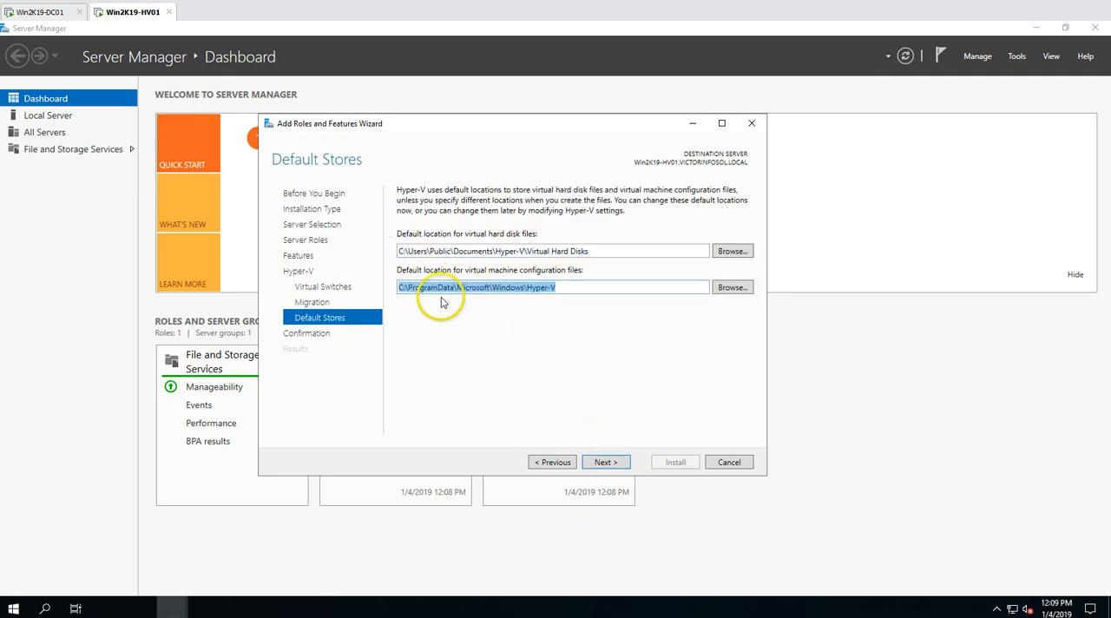
{"action": "left_click", "coordinate": [604, 461]}
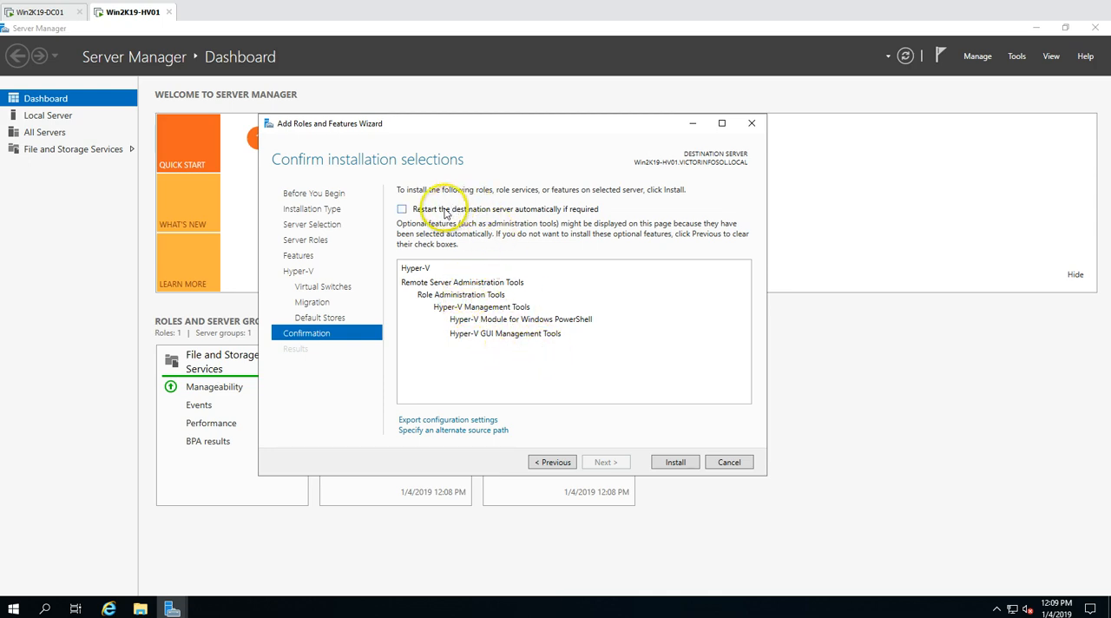
Allow the destination server to restart automatically if required and install the Hyper-V role with its management tools
{"action": "left_click", "coordinate": [446, 213]}
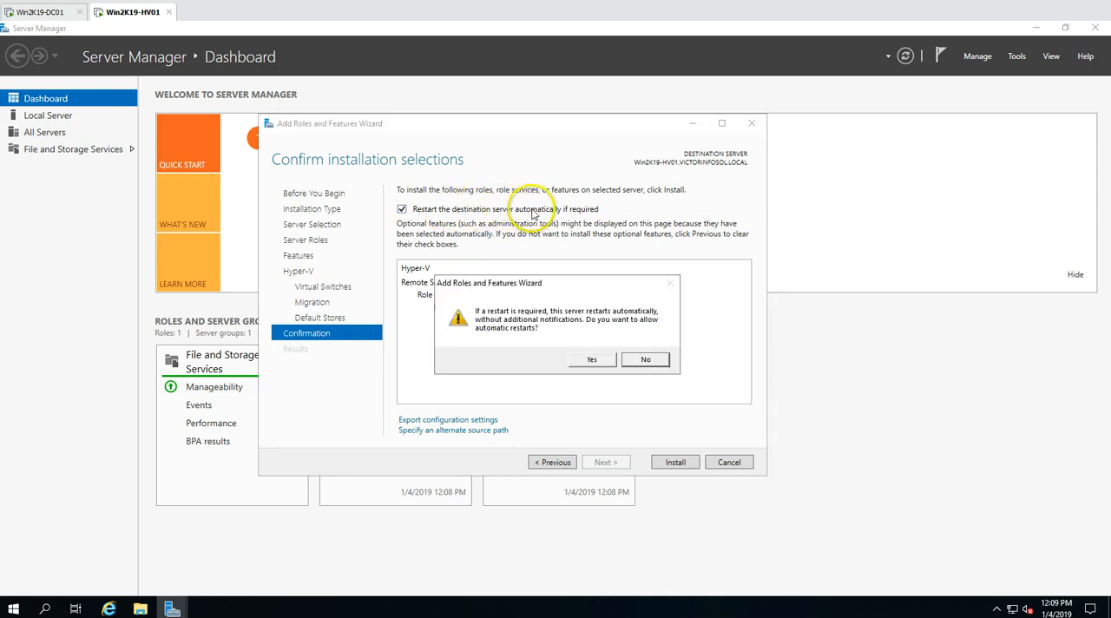
{"action": "left_click", "coordinate": [593, 363]}
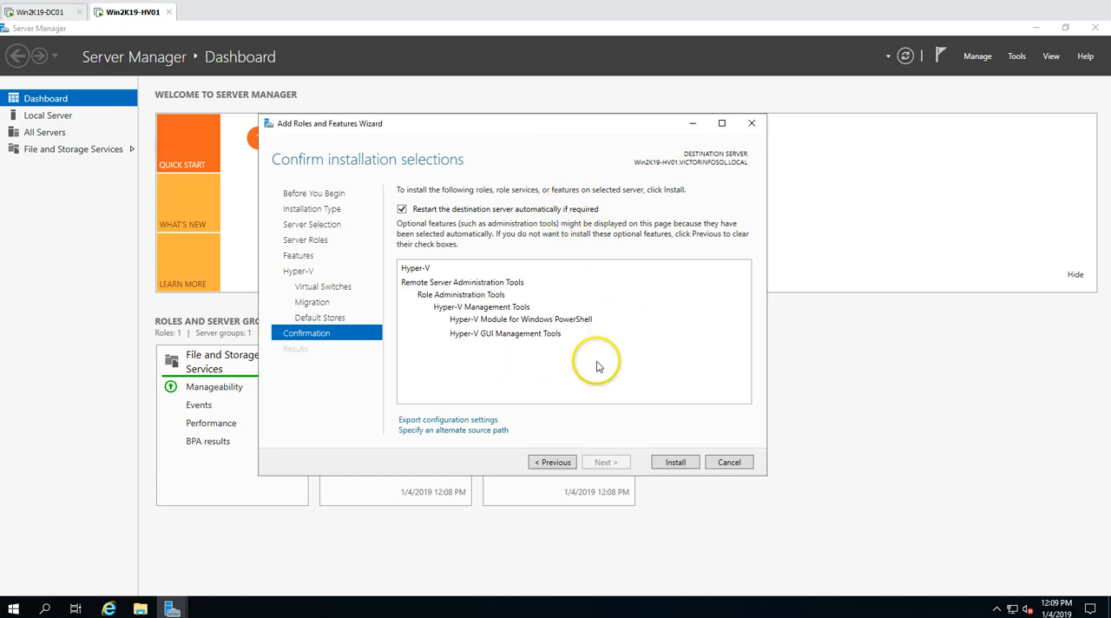
{"action": "left_click", "coordinate": [675, 463]}
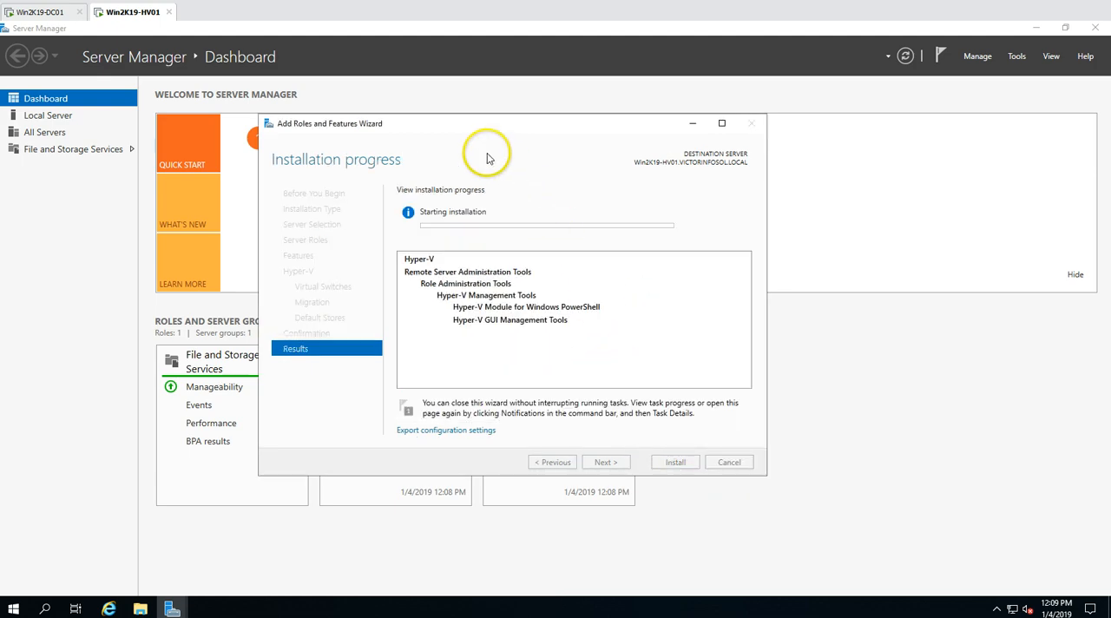
{"action": "left_click_drag", "start_coordinate": [533, 137], "coordinate": [586, 159]}
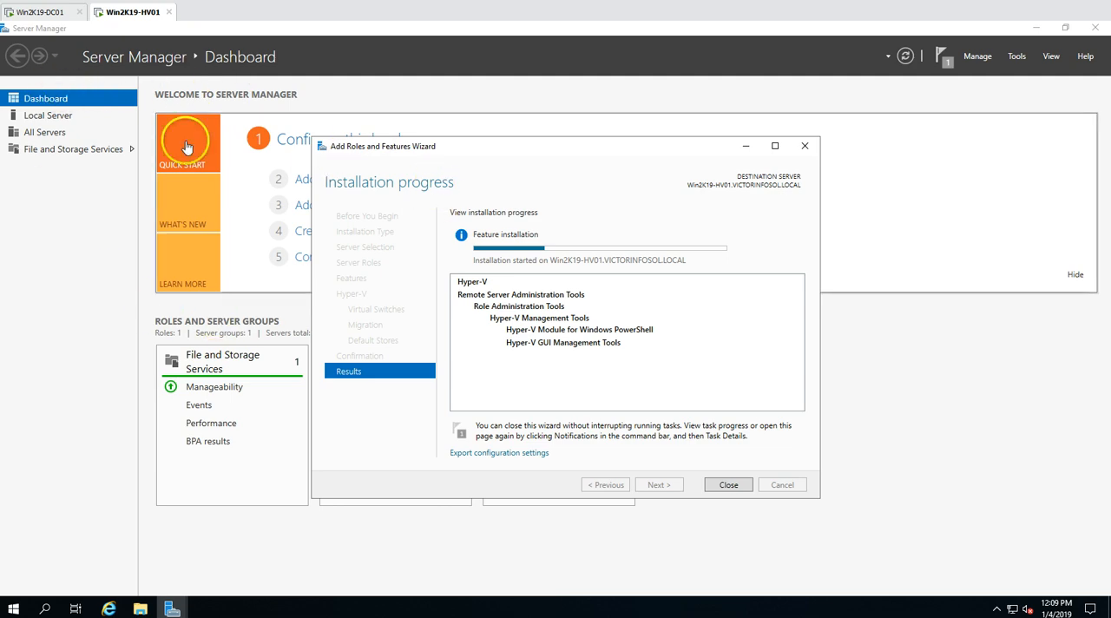
{"action": "left_click_drag", "start_coordinate": [520, 152], "coordinate": [569, 164]}
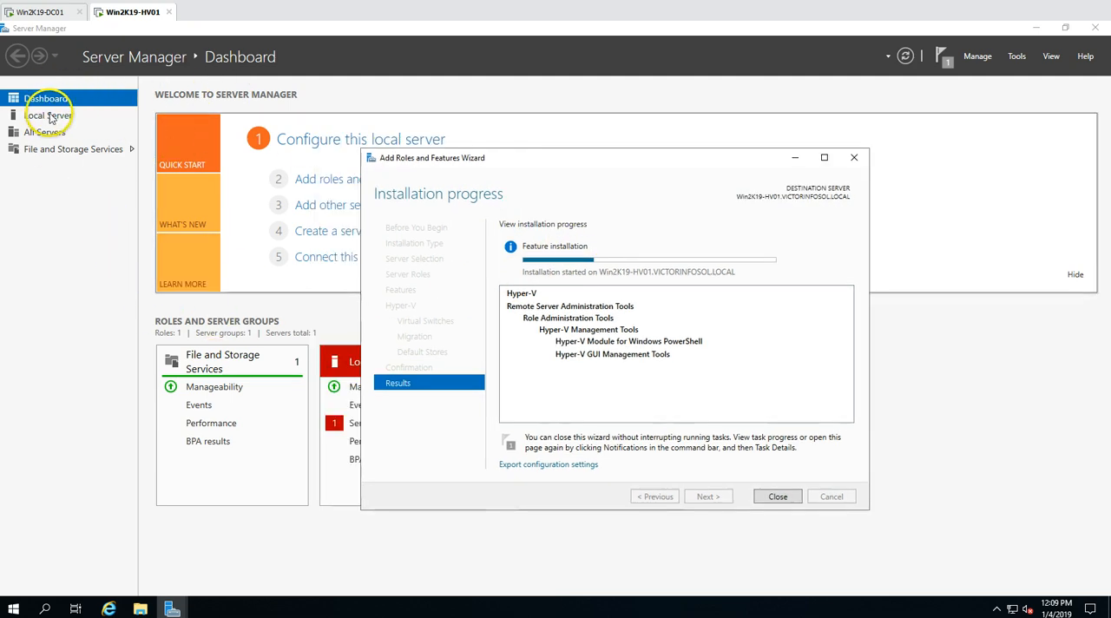
{"action": "left_click", "coordinate": [45, 114]}
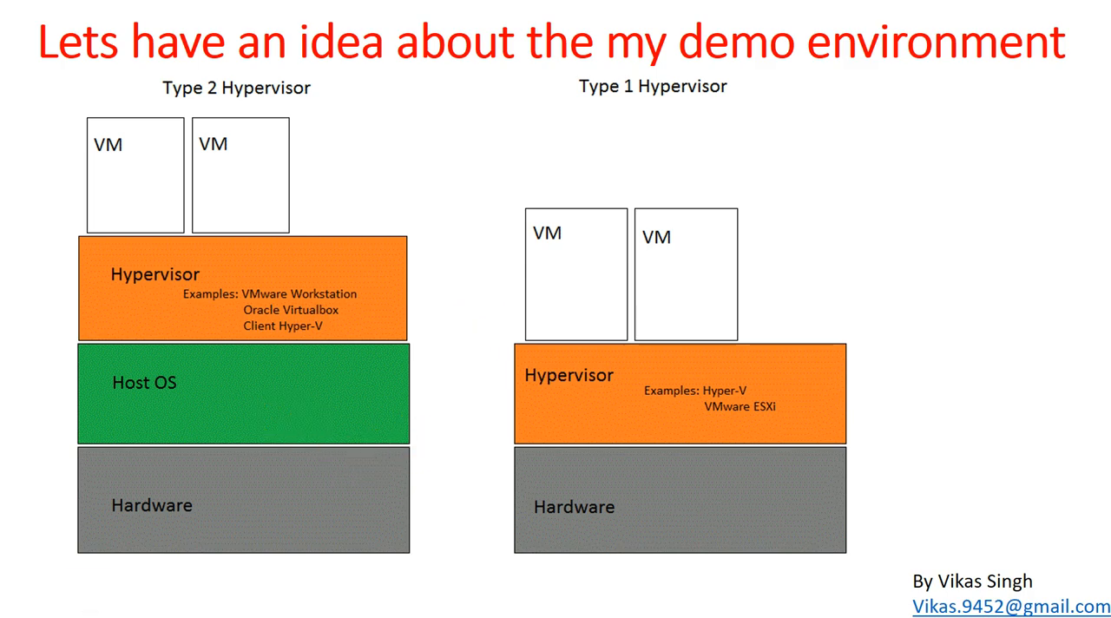
{"action": "mouse_move", "coordinate": [140, 617]}
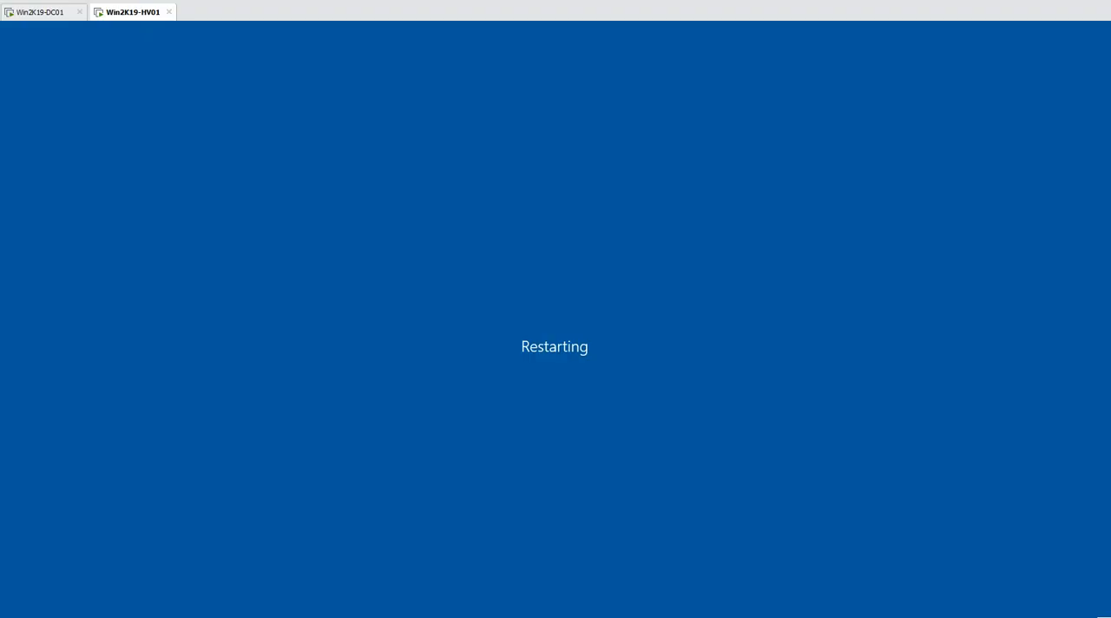
{"action": "left_click", "coordinate": [199, 613]}
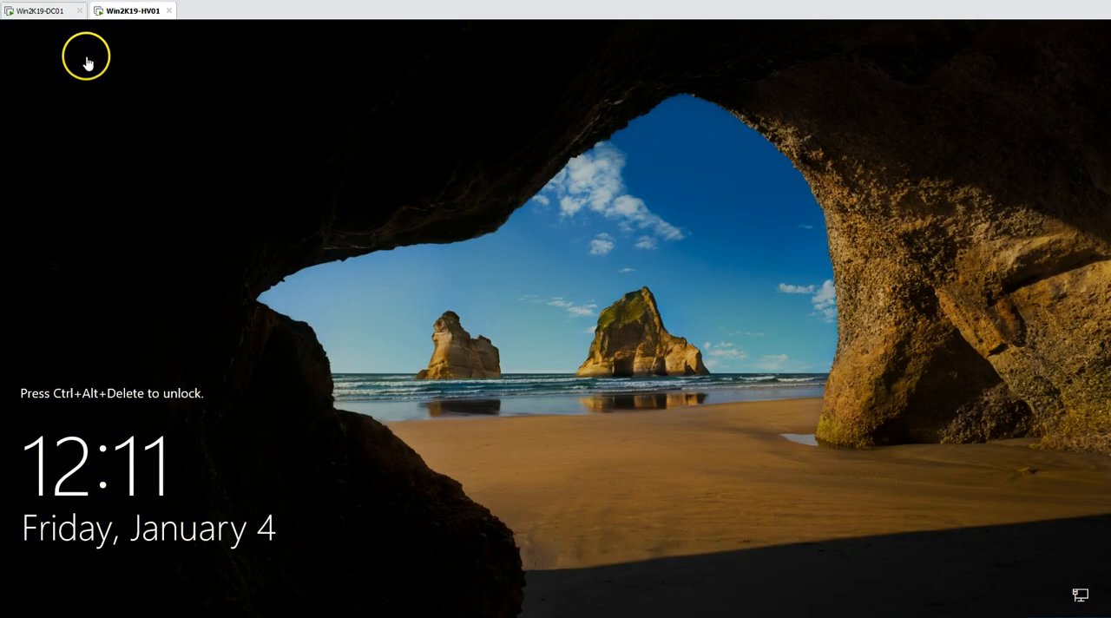
Unlock the Win2K19-HV01 virtual machine and sign in to the HyperVAdmin account with its password
{"action": "right_click", "coordinate": [141, 12]}
{"action": "left_click", "coordinate": [205, 85]}
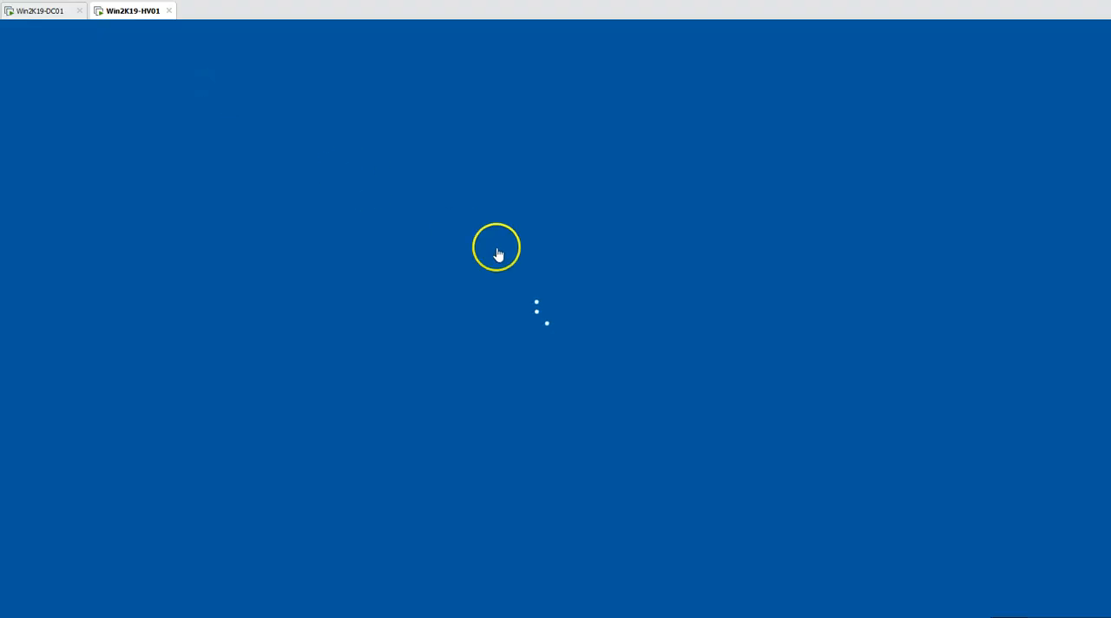
{"action": "type", "text": "P@"}
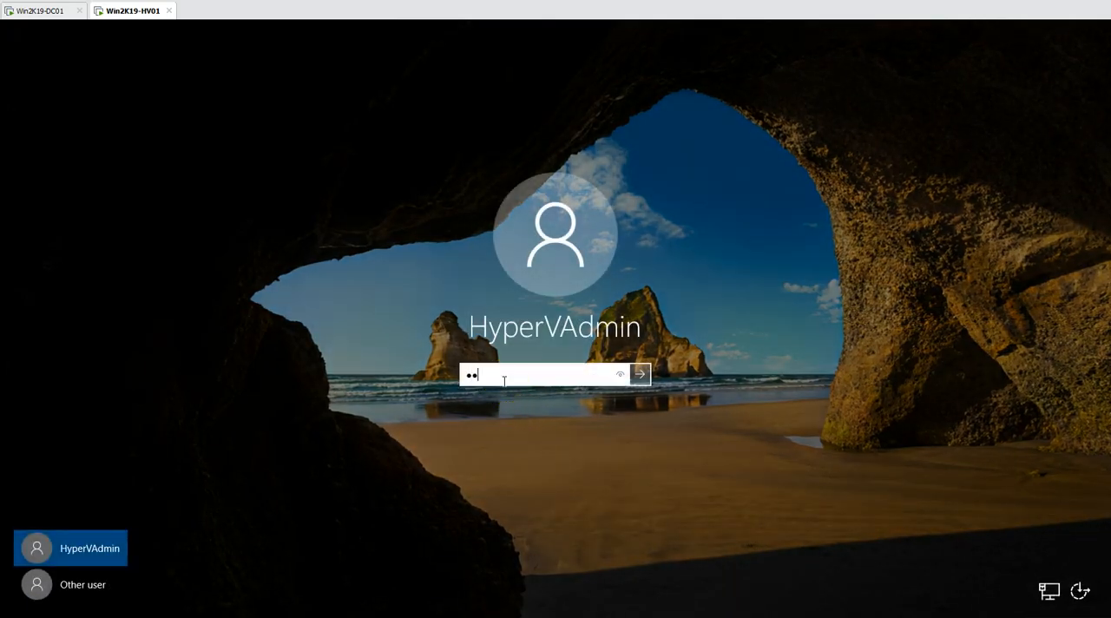
{"action": "key", "text": "Return"}
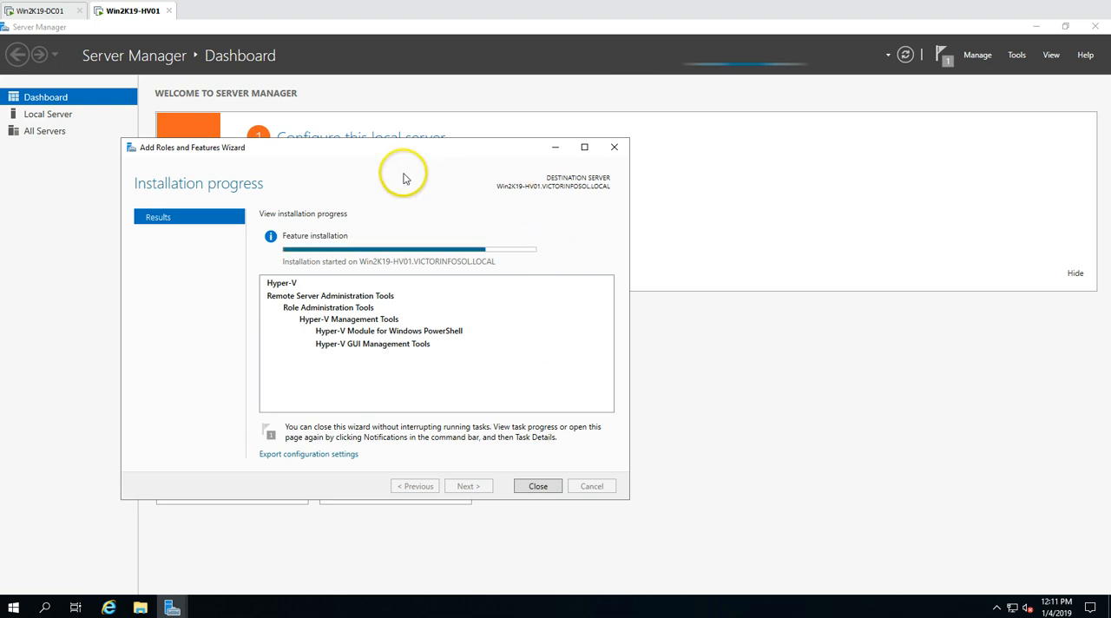
Close the Hyper-V installation progress wizard and hide the welcome section of the Server Manager dashboard
{"action": "left_click_drag", "start_coordinate": [403, 178], "coordinate": [541, 207]}
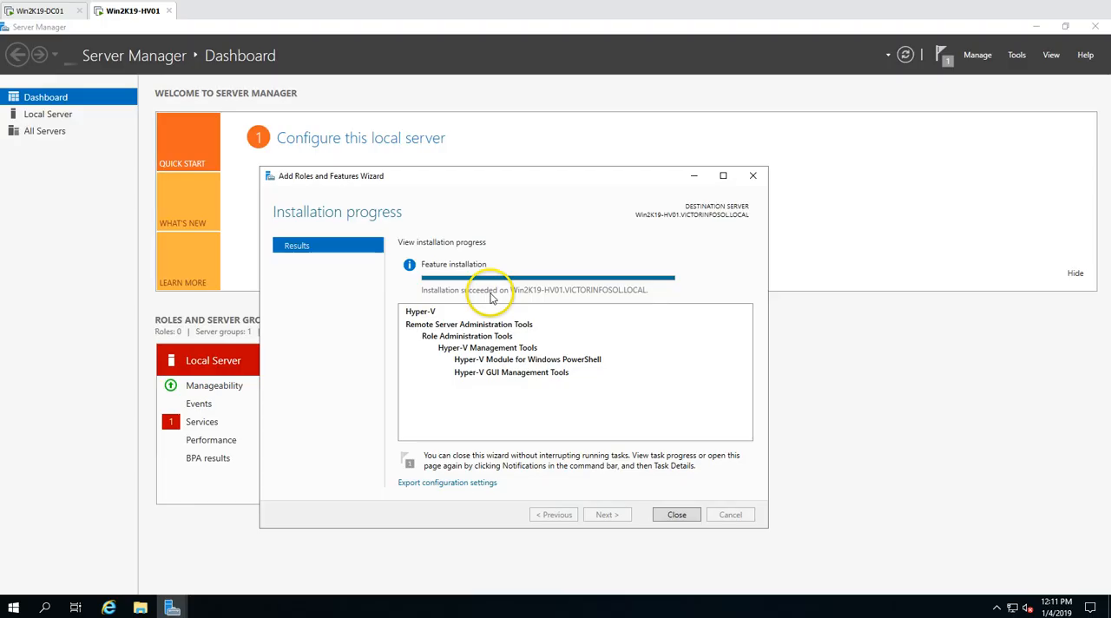
{"action": "left_click", "coordinate": [677, 515]}
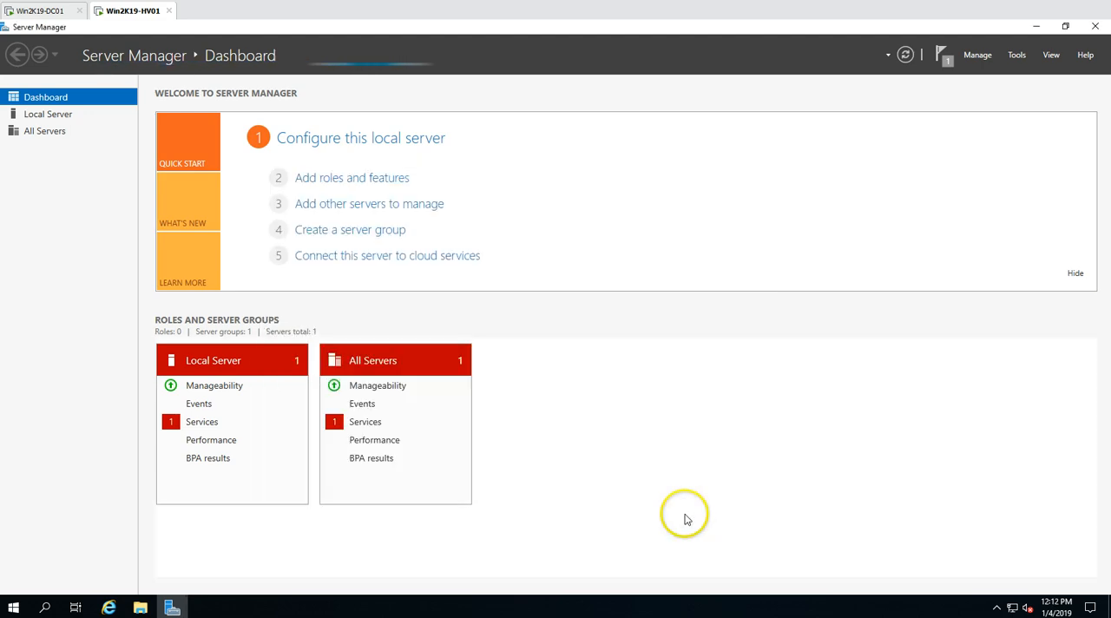
{"action": "left_click", "coordinate": [1077, 273]}
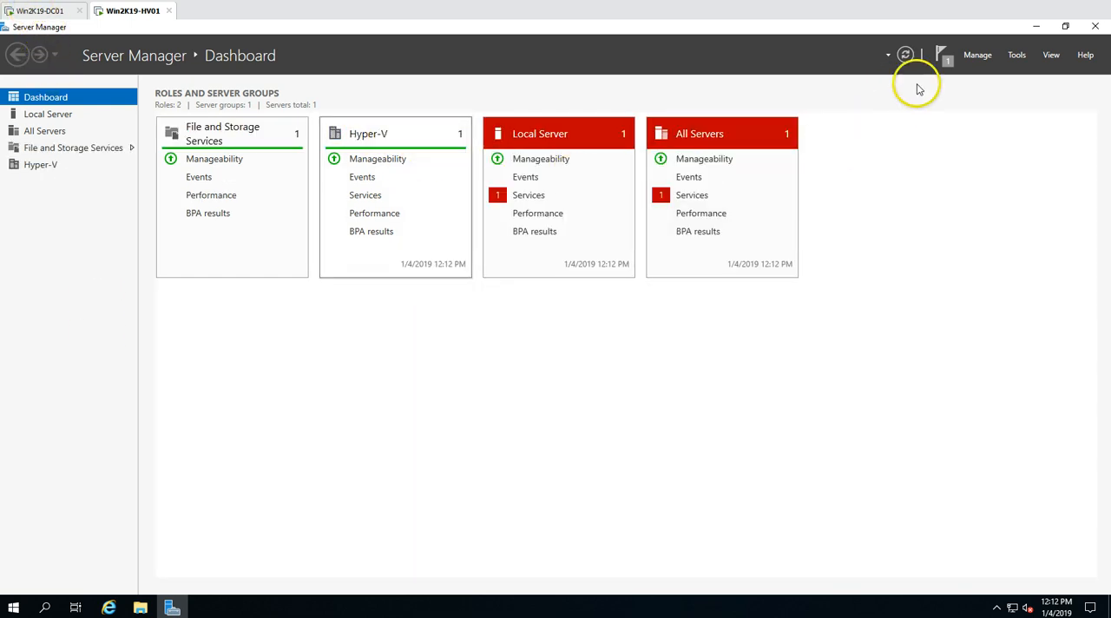
Open Hyper-V Manager from Server Manager, minimize Server Manager, maximize the new window and select the WIN2K19-HV01 host
{"action": "left_click", "coordinate": [1017, 57]}
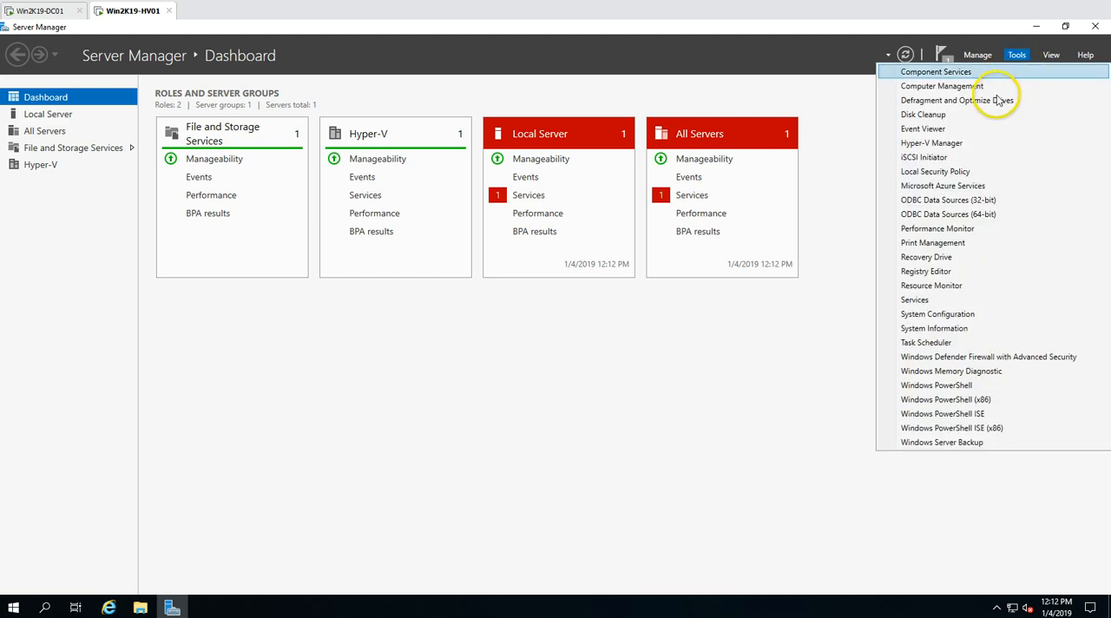
{"action": "left_click", "coordinate": [938, 144]}
{"action": "left_click", "coordinate": [1036, 27]}
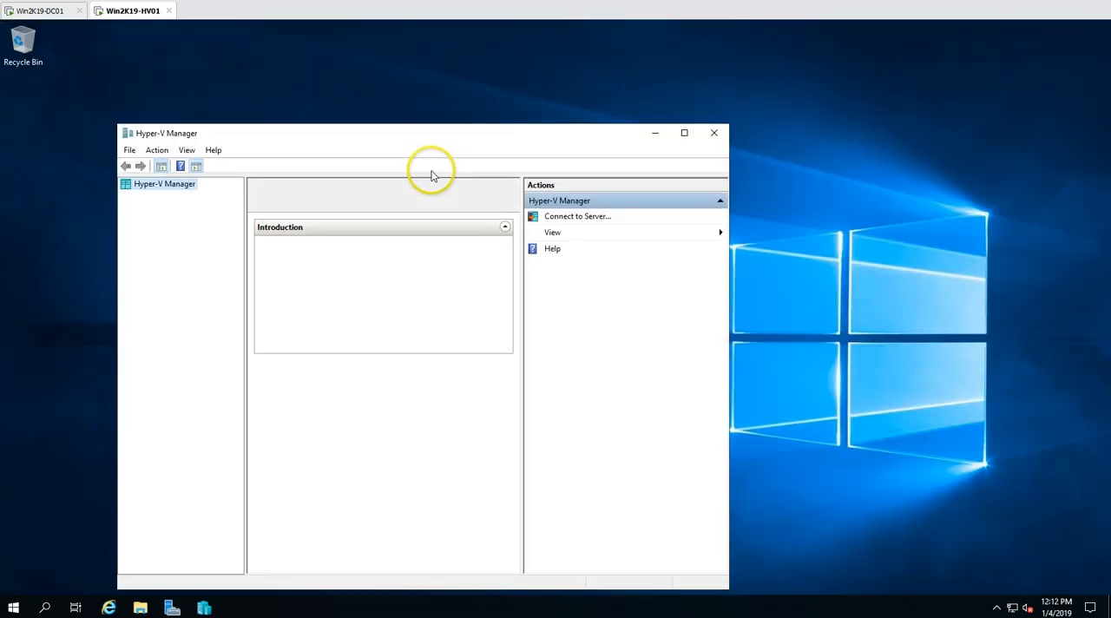
{"action": "left_click_drag", "start_coordinate": [428, 140], "coordinate": [555, 3]}
{"action": "left_click", "coordinate": [64, 90]}
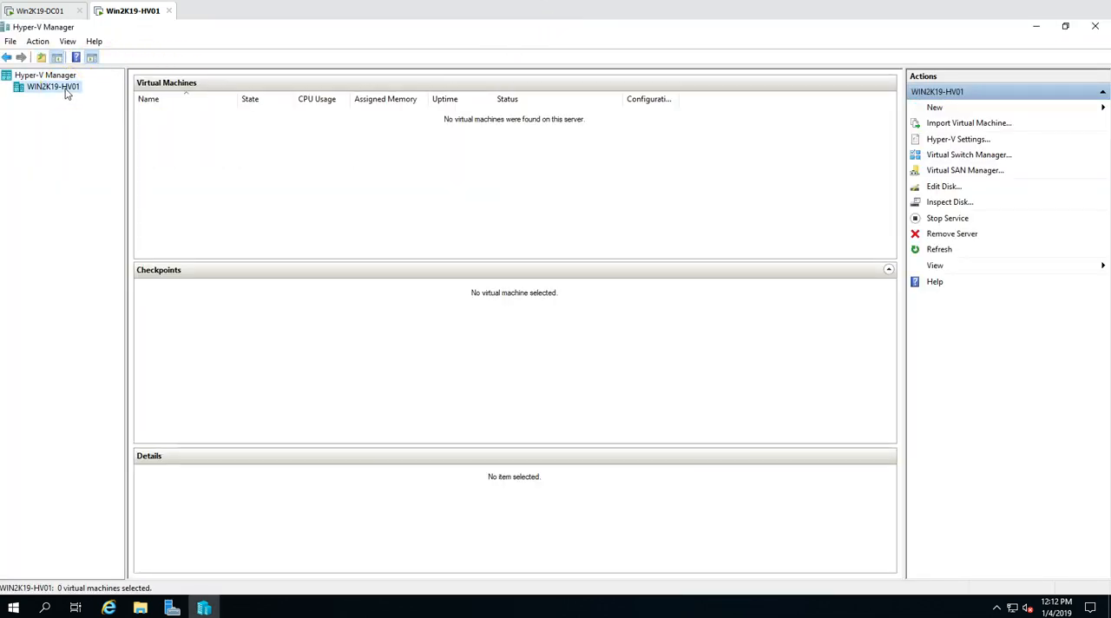
Create an external virtual switch named vSwitch on WIN2K19-HV01, bound to the Intel(R) 82574L Gigabit Network Connection adapter
{"action": "right_click", "coordinate": [66, 89]}
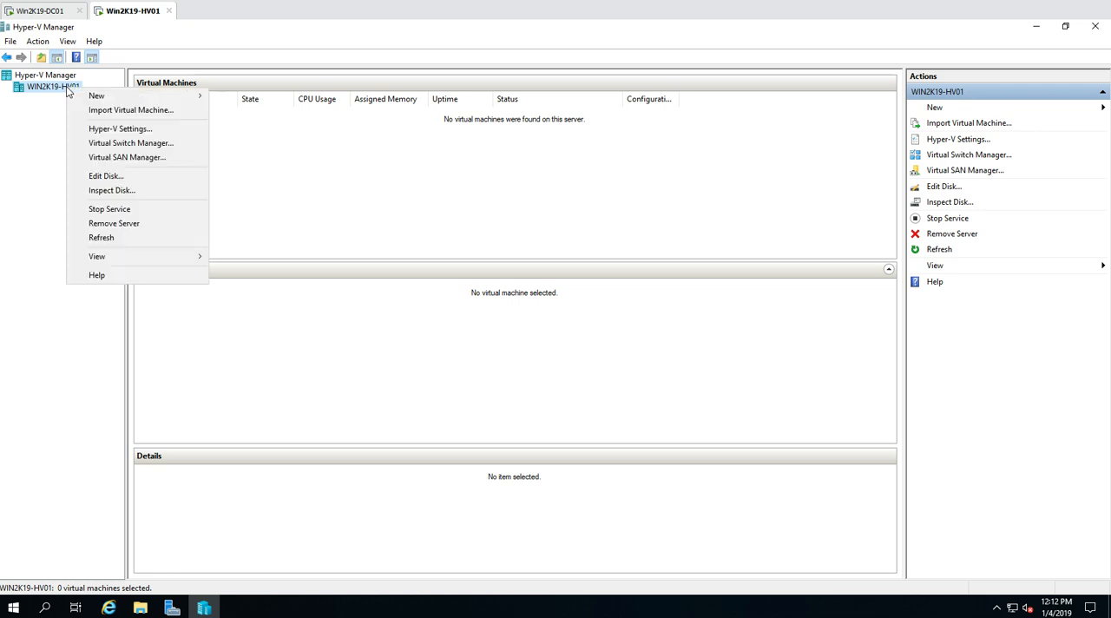
{"action": "left_click", "coordinate": [128, 144]}
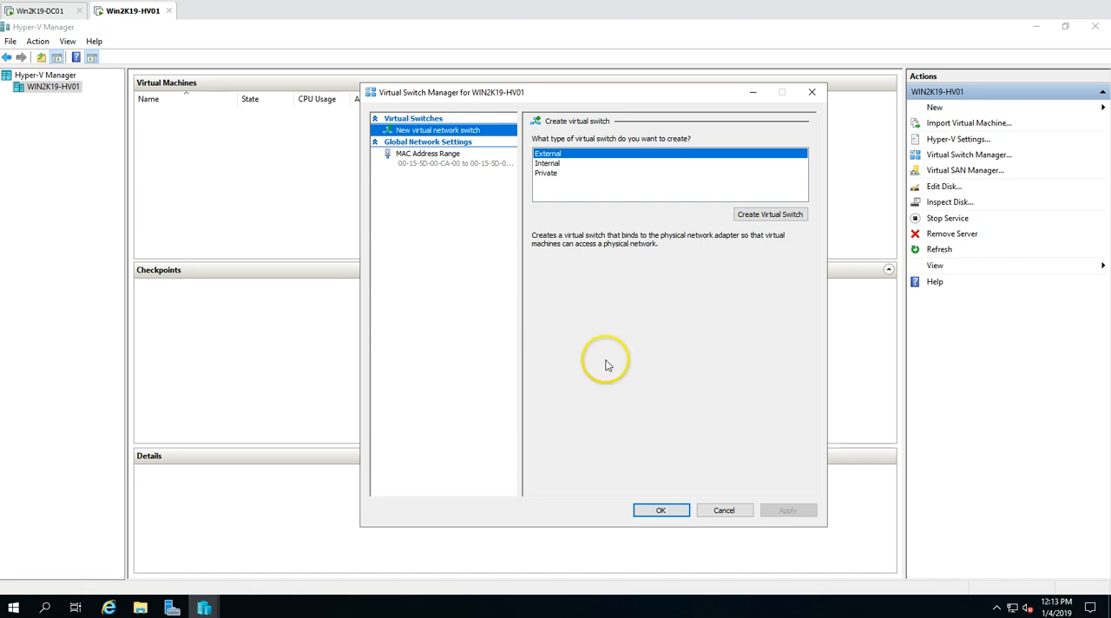
{"action": "left_click", "coordinate": [748, 214]}
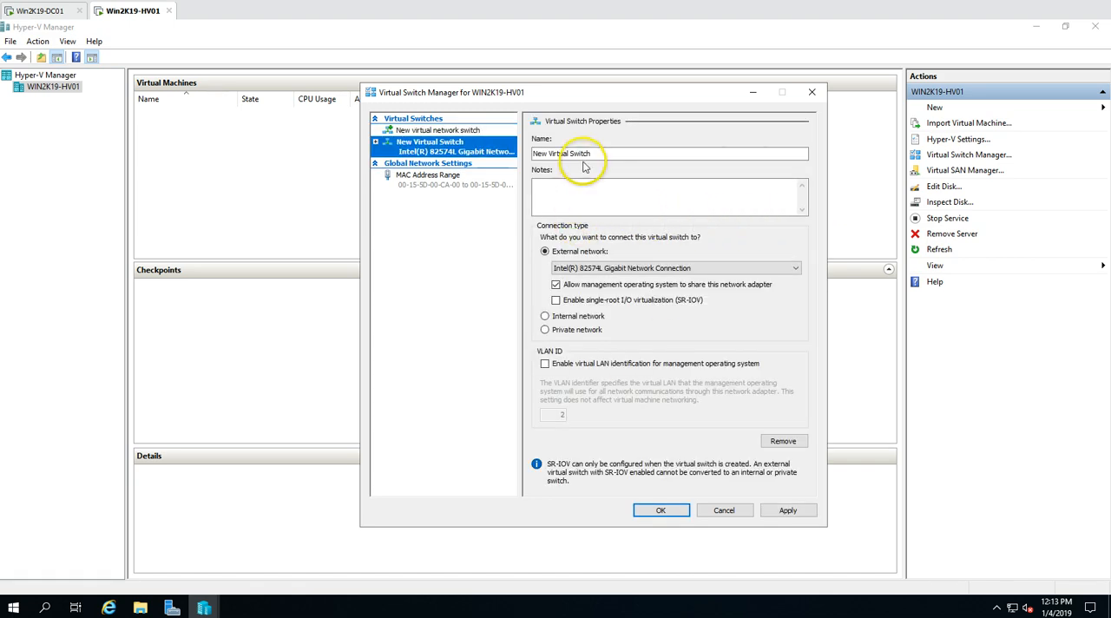
{"action": "left_click_drag", "start_coordinate": [571, 154], "coordinate": [516, 153]}
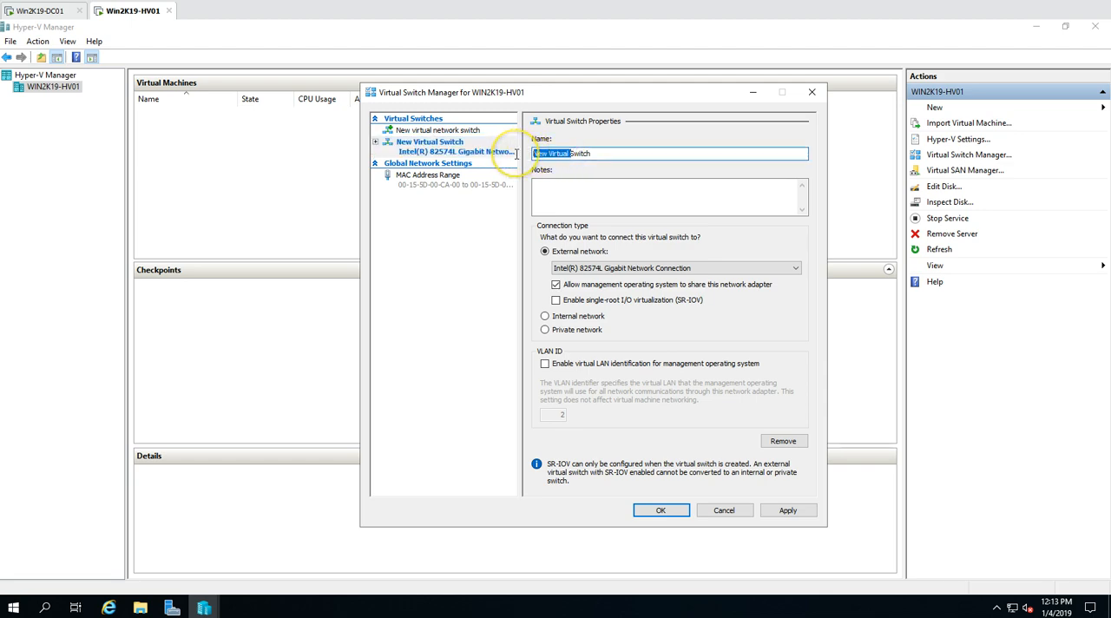
{"action": "left_click", "coordinate": [614, 268]}
{"action": "left_click", "coordinate": [615, 272]}
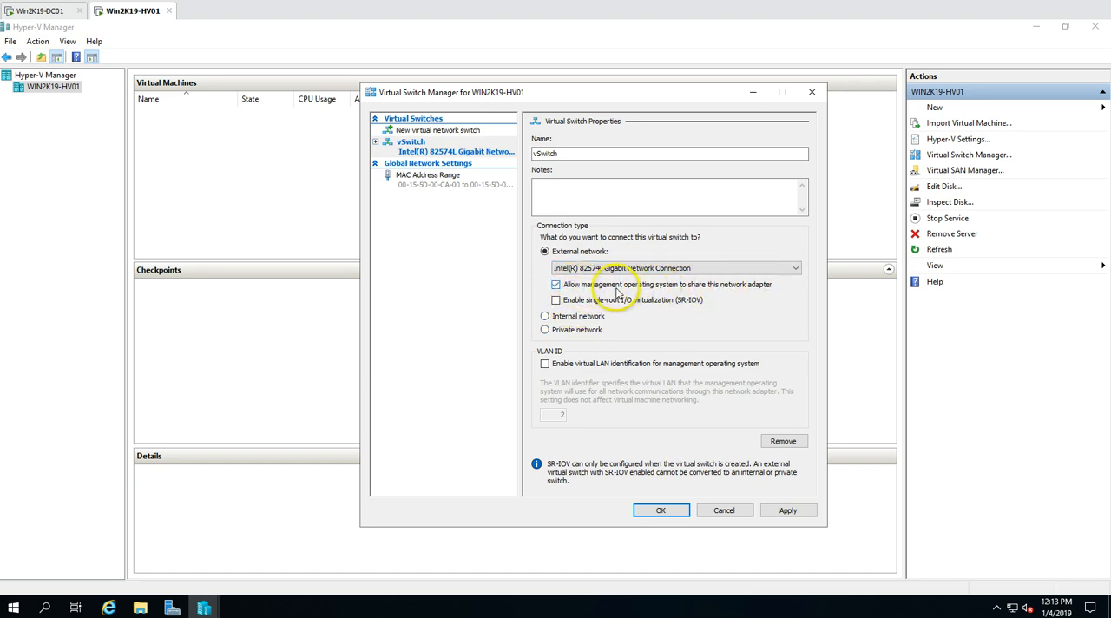
Keep management operating system sharing of the network adapter enabled and apply the external switch, accepting the possible network disruption
{"action": "left_click", "coordinate": [558, 285]}
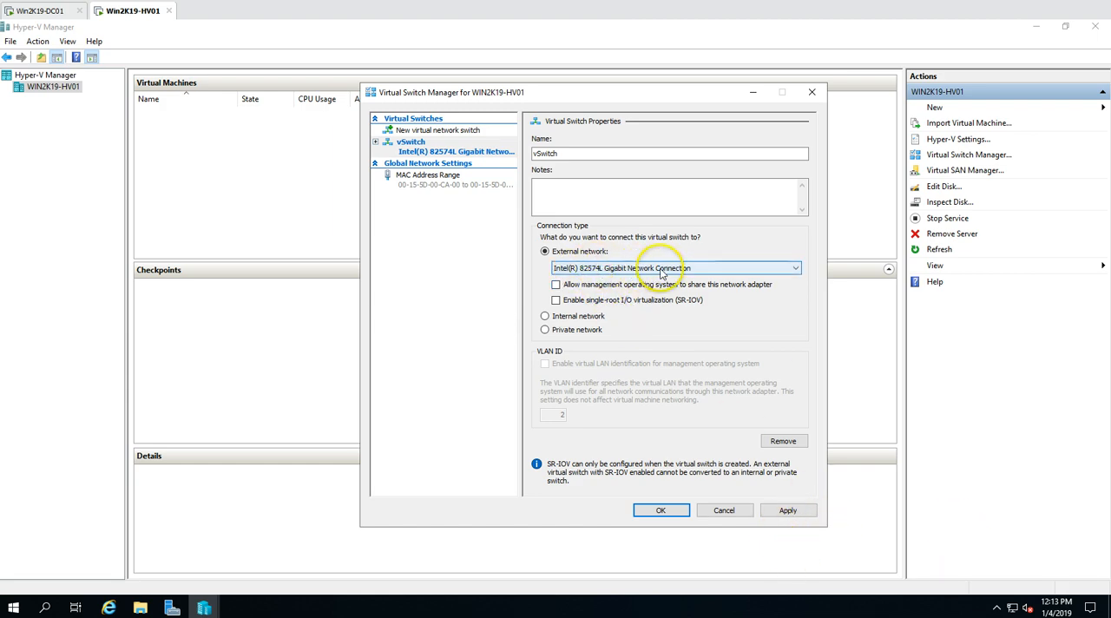
{"action": "left_click", "coordinate": [578, 292]}
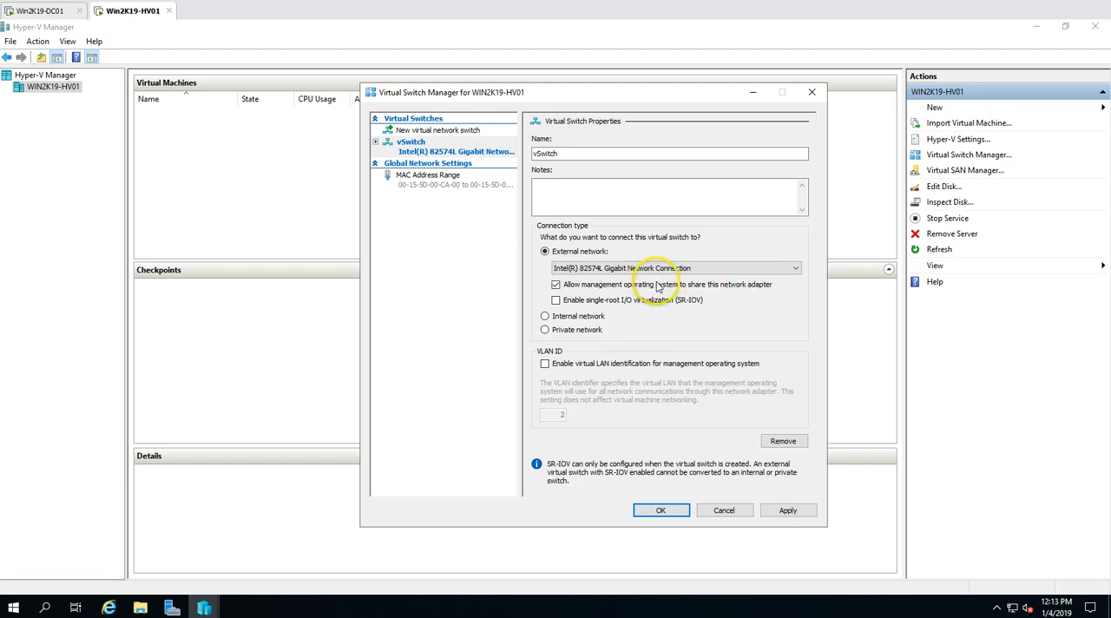
{"action": "left_click", "coordinate": [802, 514]}
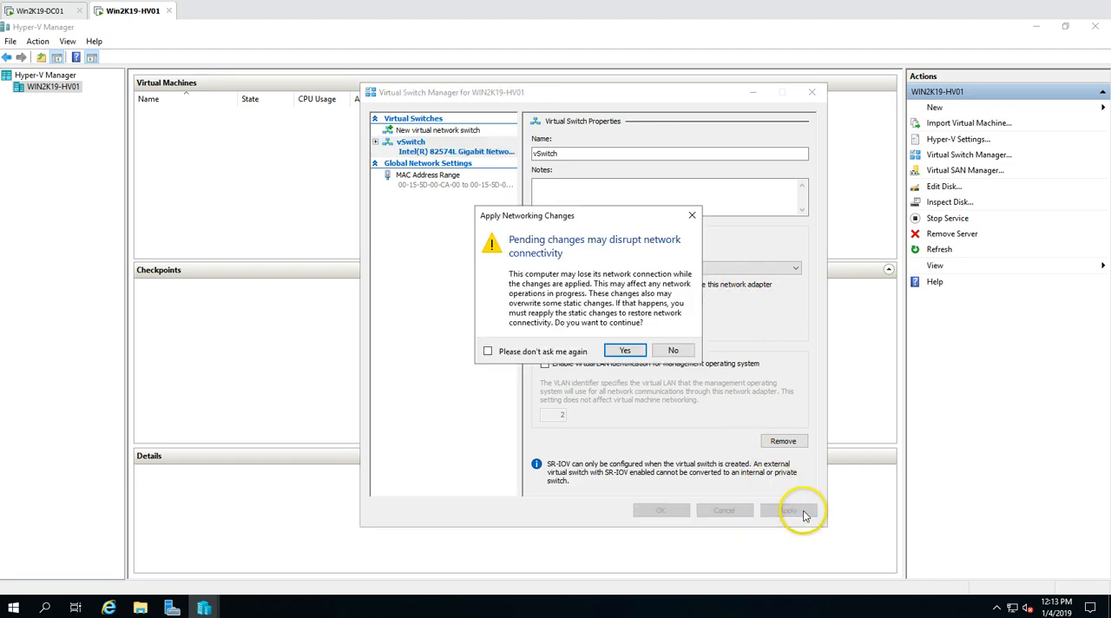
{"action": "left_click", "coordinate": [626, 351]}
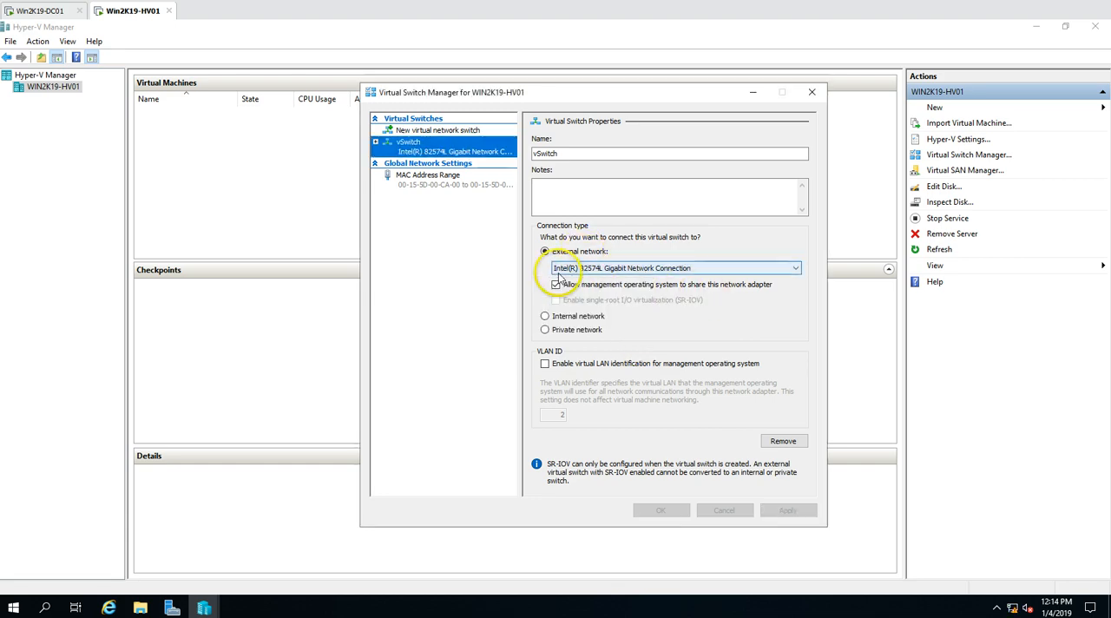
Create an internal virtual switch named Int-vSwitch and apply it
{"action": "left_click", "coordinate": [448, 133]}
{"action": "left_click", "coordinate": [548, 163]}
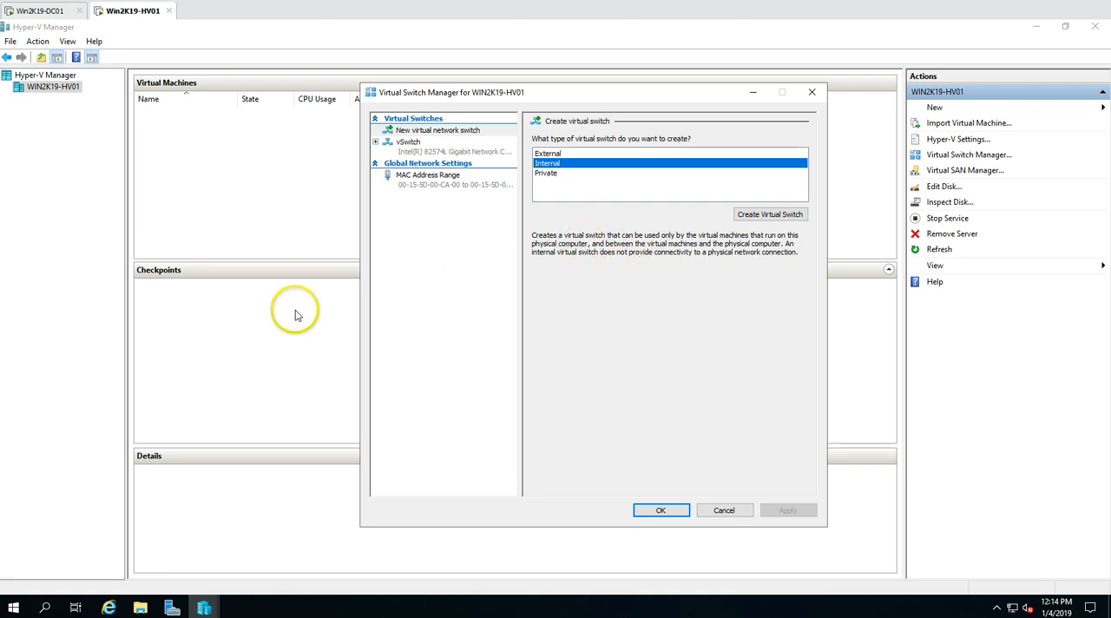
{"action": "left_click", "coordinate": [769, 214]}
{"action": "left_click", "coordinate": [570, 153]}
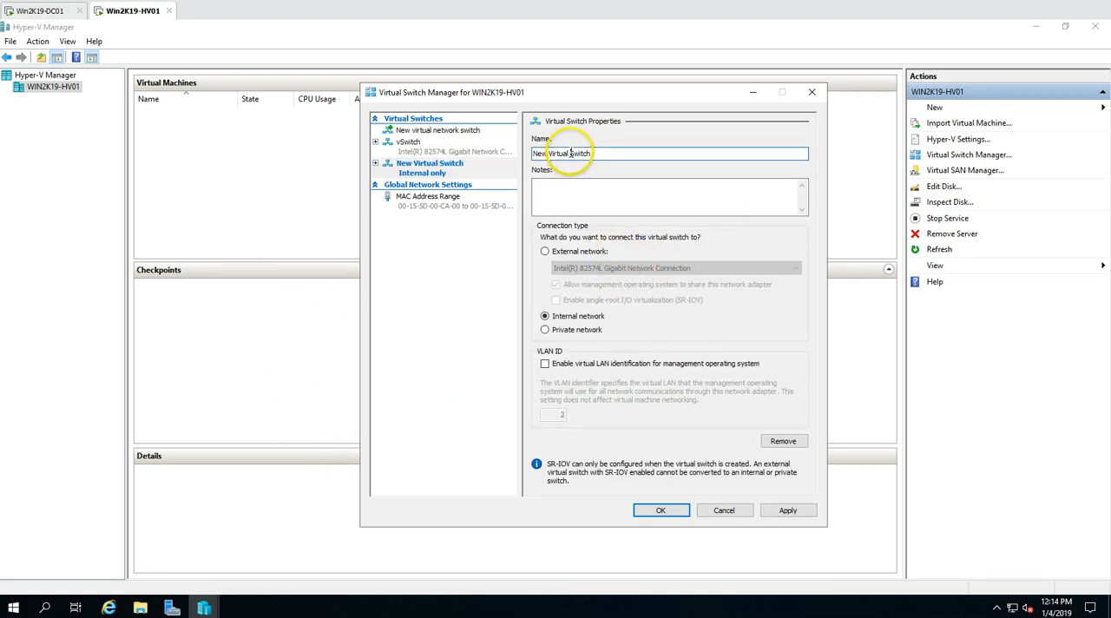
{"action": "left_click_drag", "start_coordinate": [570, 153], "coordinate": [469, 158]}
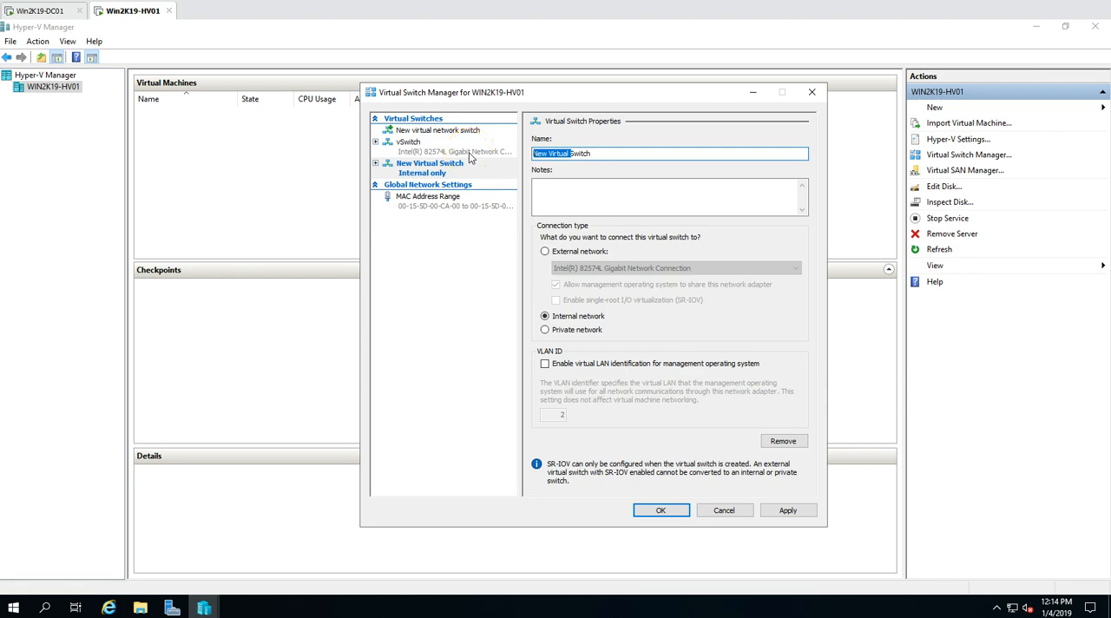
{"action": "key", "text": "BackSpace"}
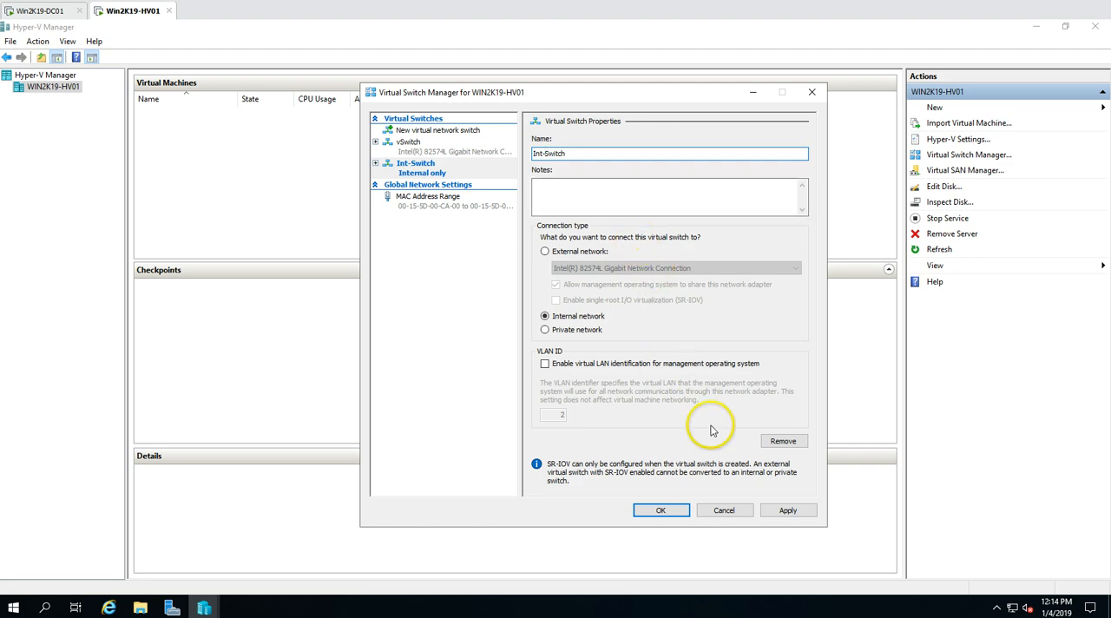
{"action": "left_click", "coordinate": [785, 511]}
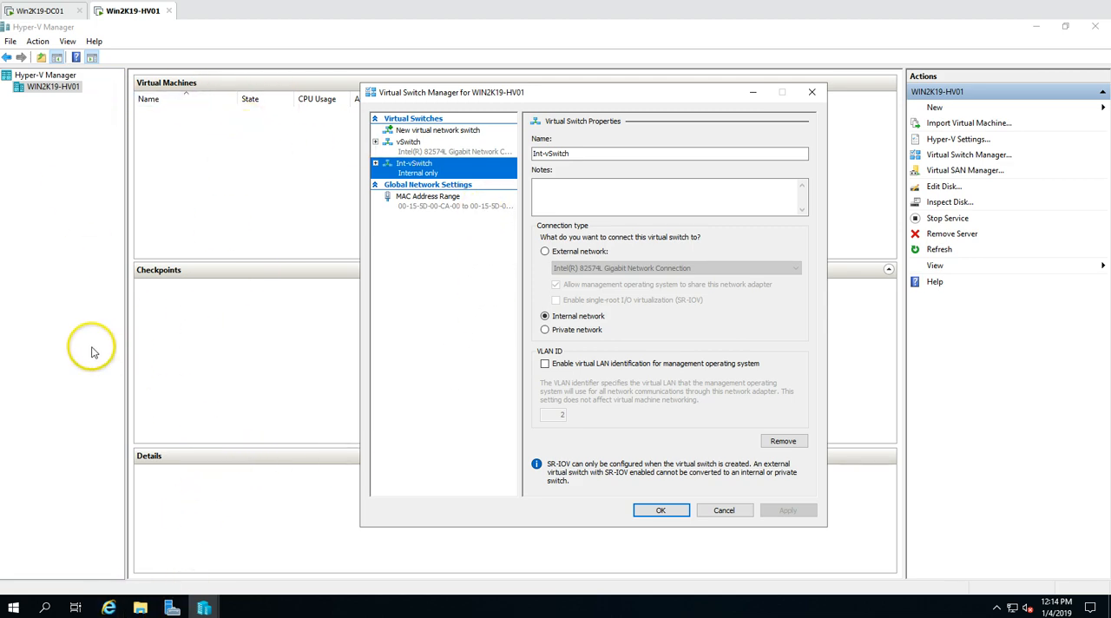
Rename the external virtual switch to Ext-vSwitch and apply the change
{"action": "left_click", "coordinate": [439, 150]}
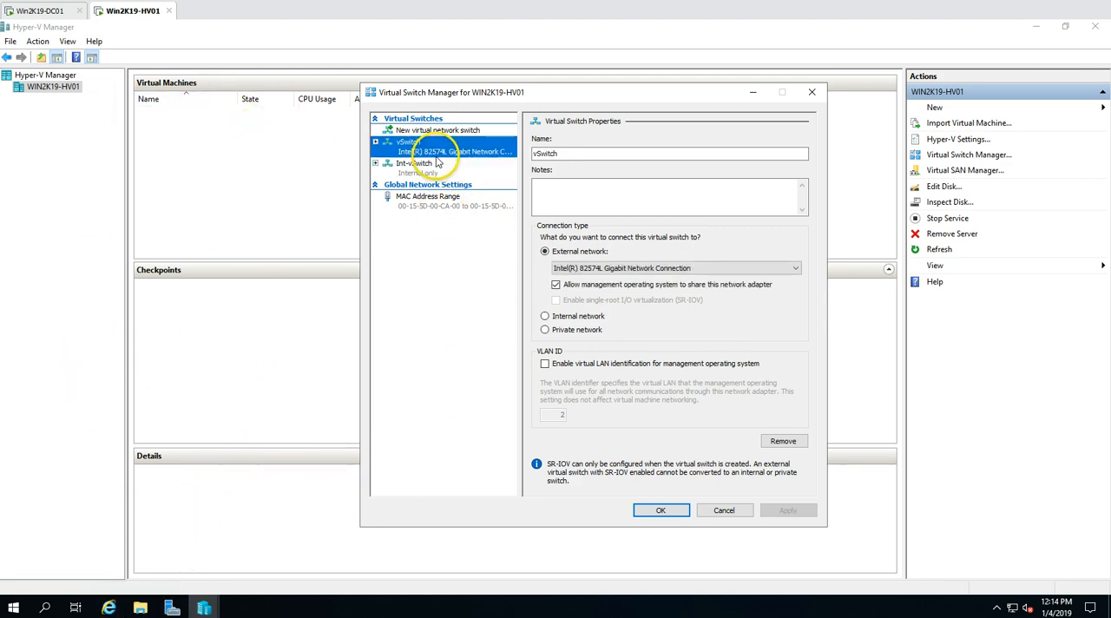
{"action": "left_click", "coordinate": [534, 153]}
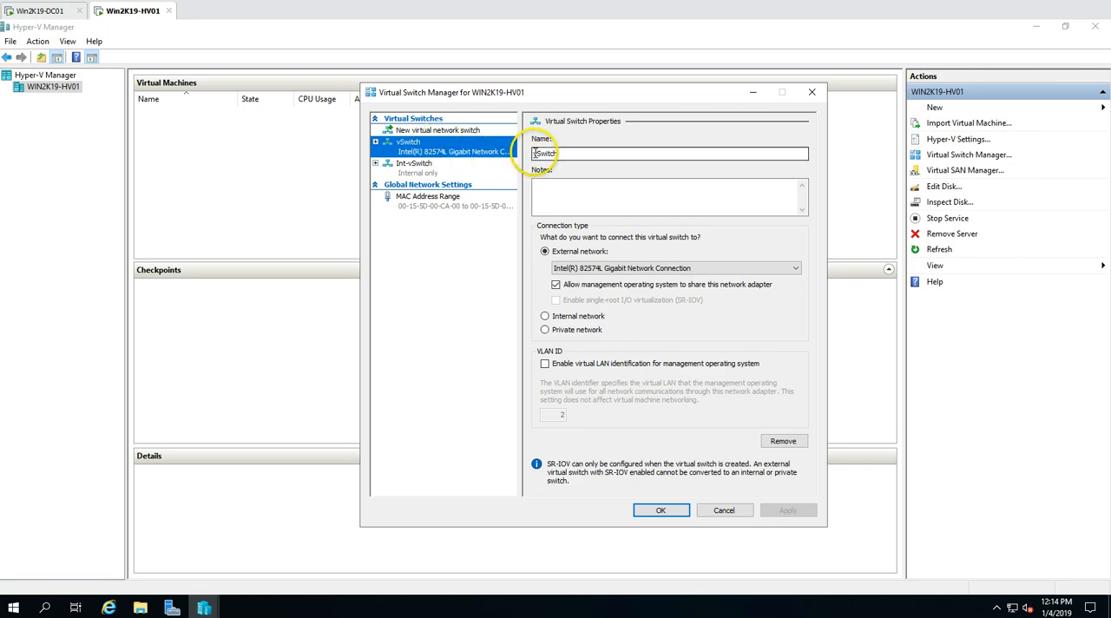
{"action": "type", "text": "Ext"}
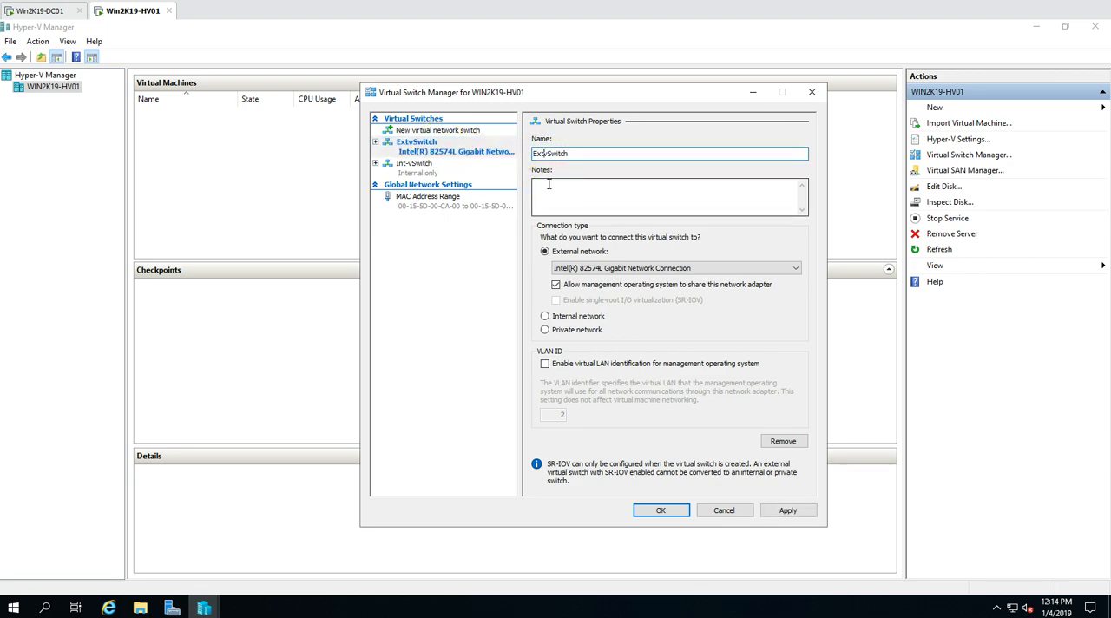
{"action": "type", "text": "-"}
{"action": "left_click", "coordinate": [787, 510]}
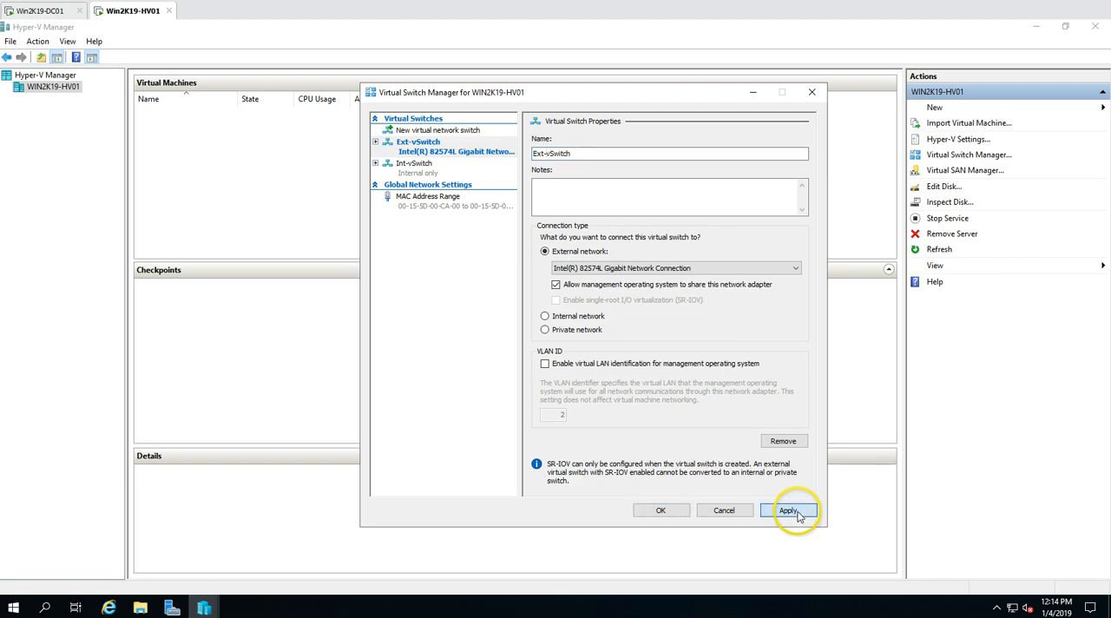
Create a private virtual switch named Pri-vSwitch and apply it
{"action": "left_click", "coordinate": [438, 130]}
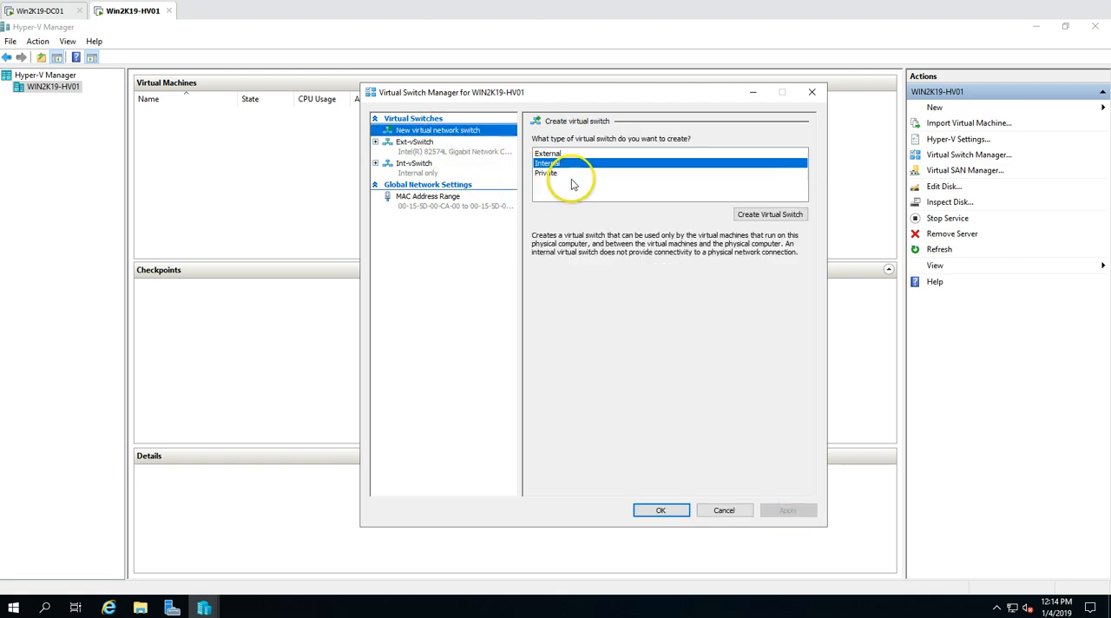
{"action": "left_click", "coordinate": [549, 173]}
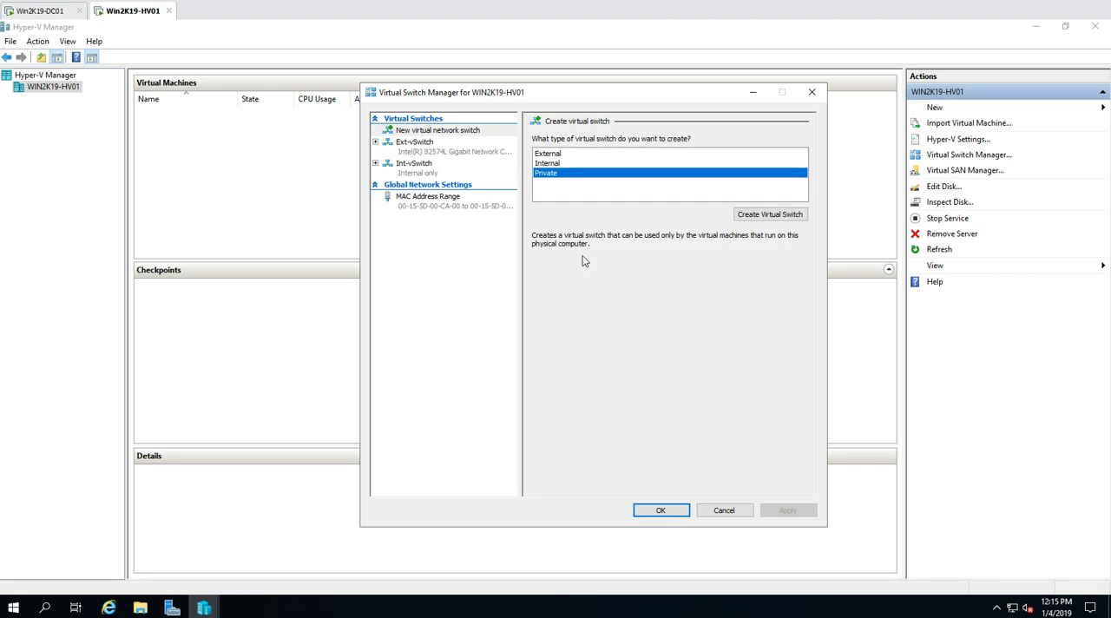
{"action": "left_click", "coordinate": [763, 215]}
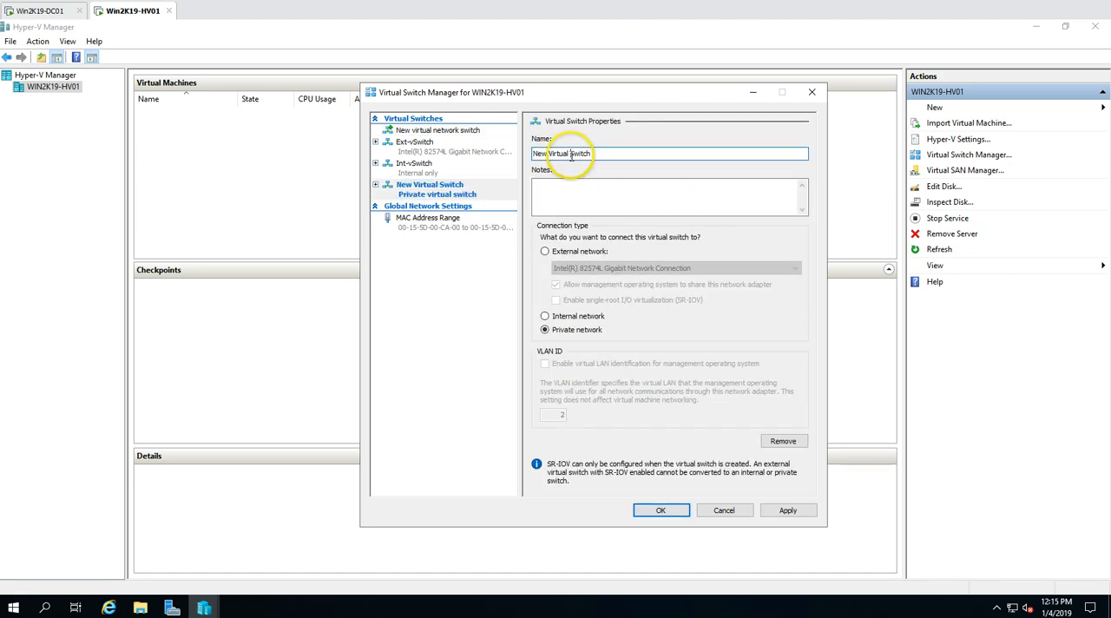
{"action": "left_click_drag", "start_coordinate": [570, 154], "coordinate": [491, 153]}
{"action": "type", "text": "Pri-vSwitch"}
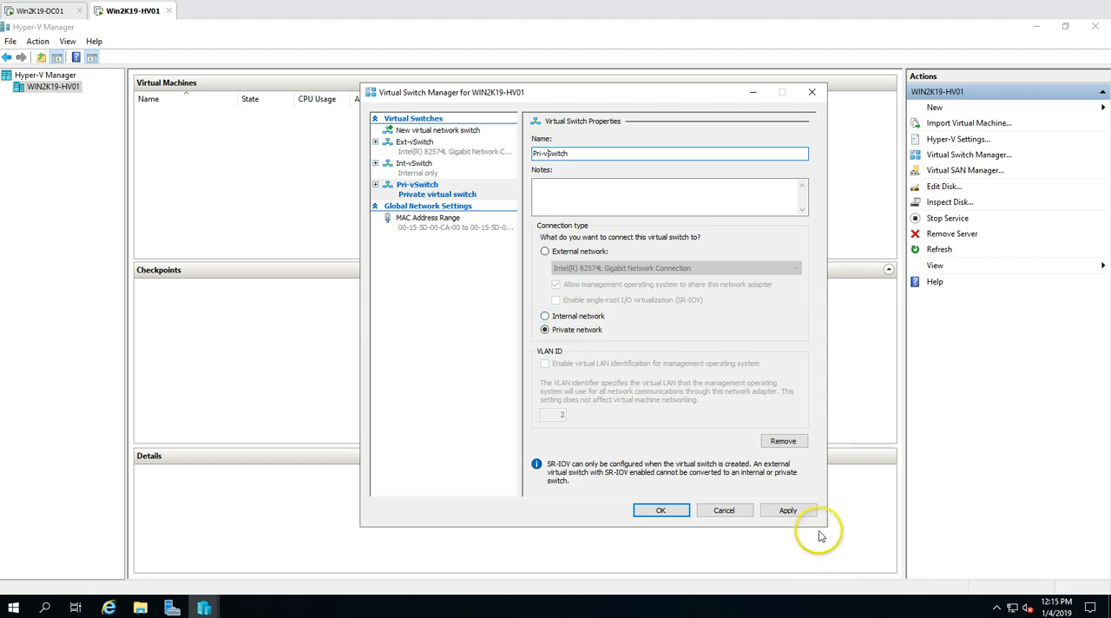
{"action": "left_click", "coordinate": [787, 510]}
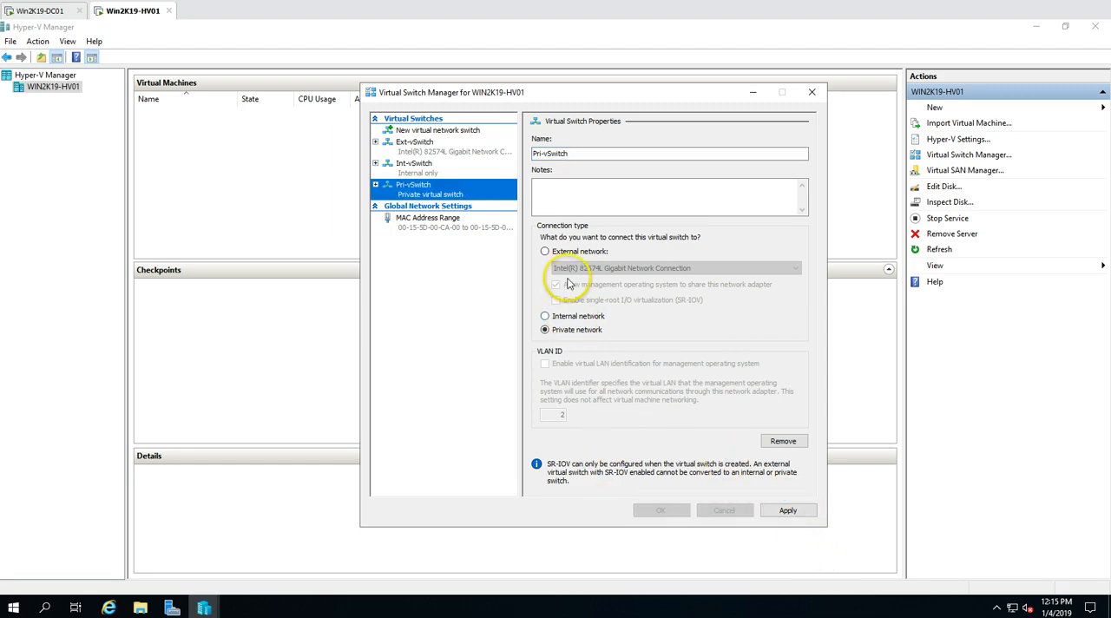
Review the properties of the internal, external and private virtual switches and close Virtual Switch Manager
{"action": "left_click", "coordinate": [452, 169]}
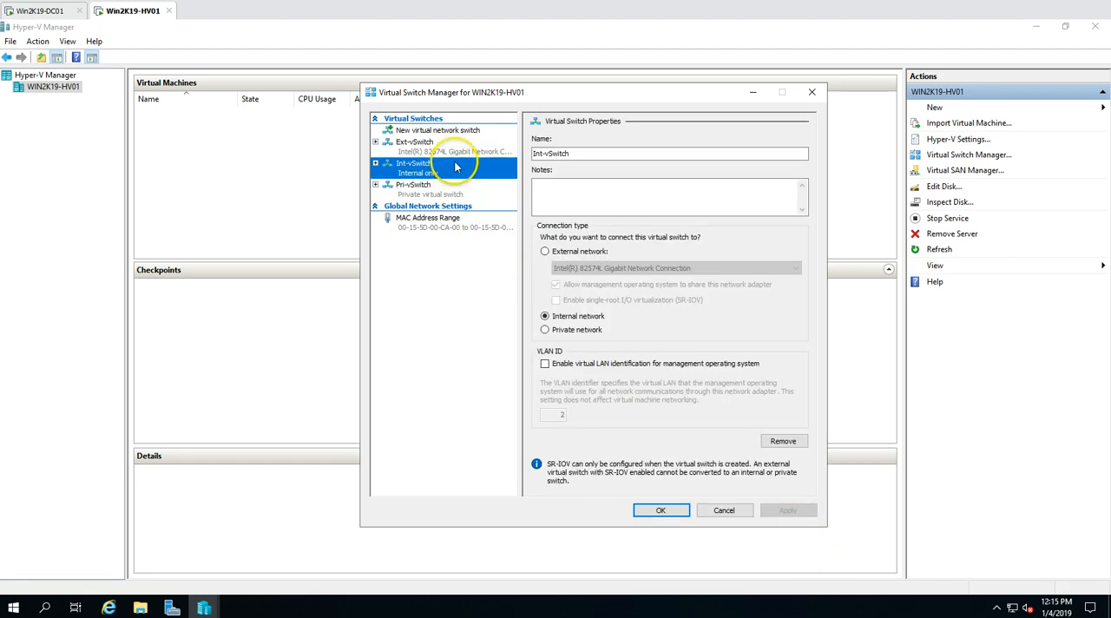
{"action": "left_click", "coordinate": [414, 144]}
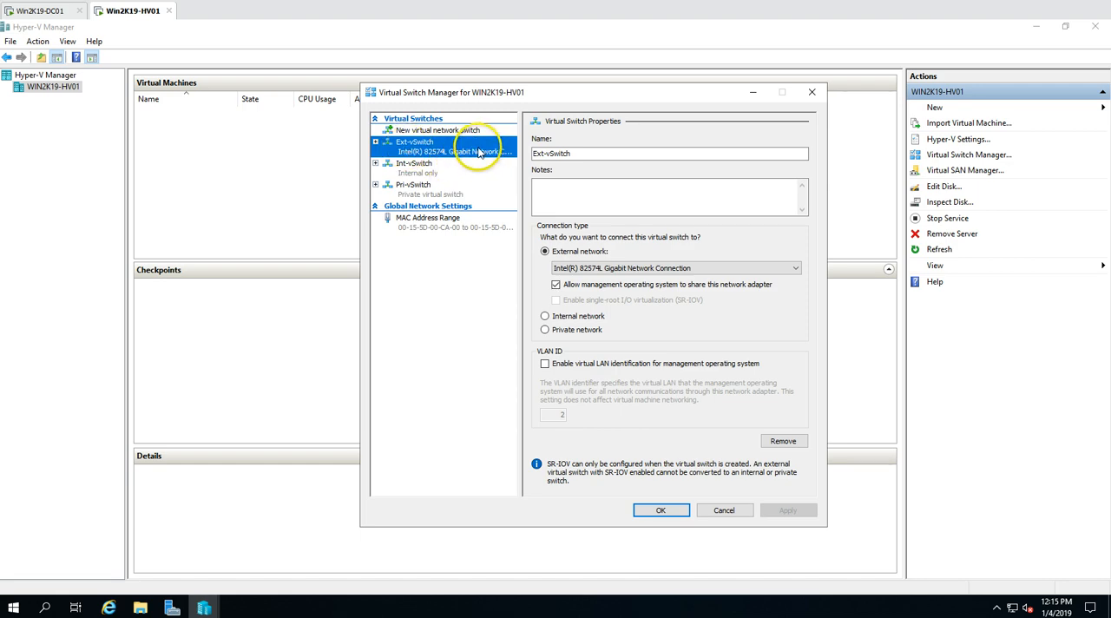
{"action": "left_click", "coordinate": [612, 155]}
{"action": "left_click_drag", "start_coordinate": [513, 153], "coordinate": [489, 152]}
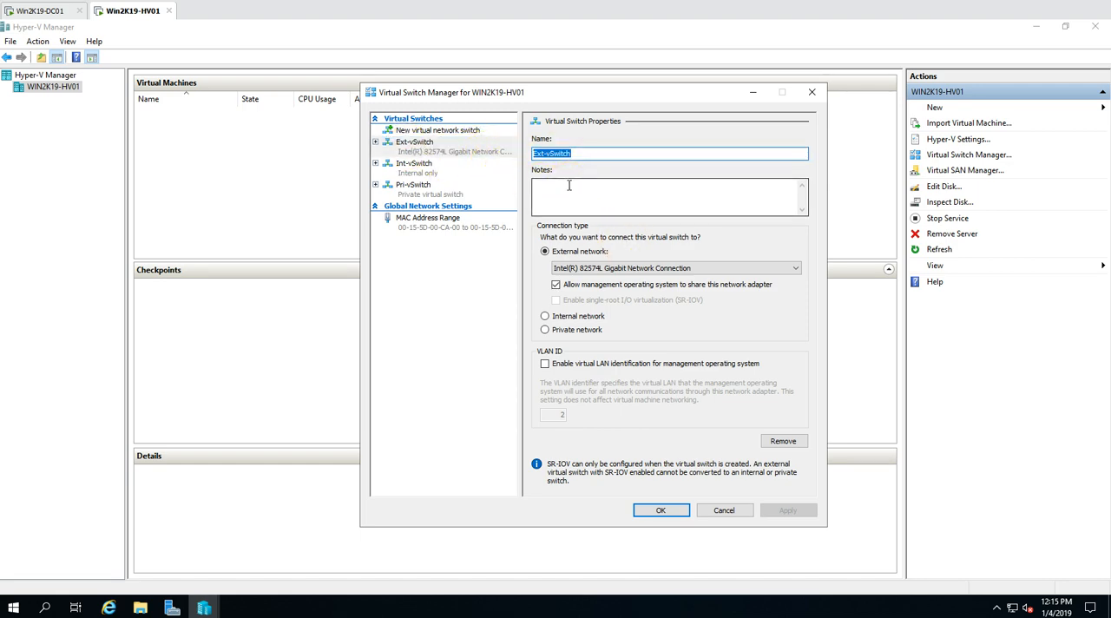
{"action": "left_click", "coordinate": [447, 174]}
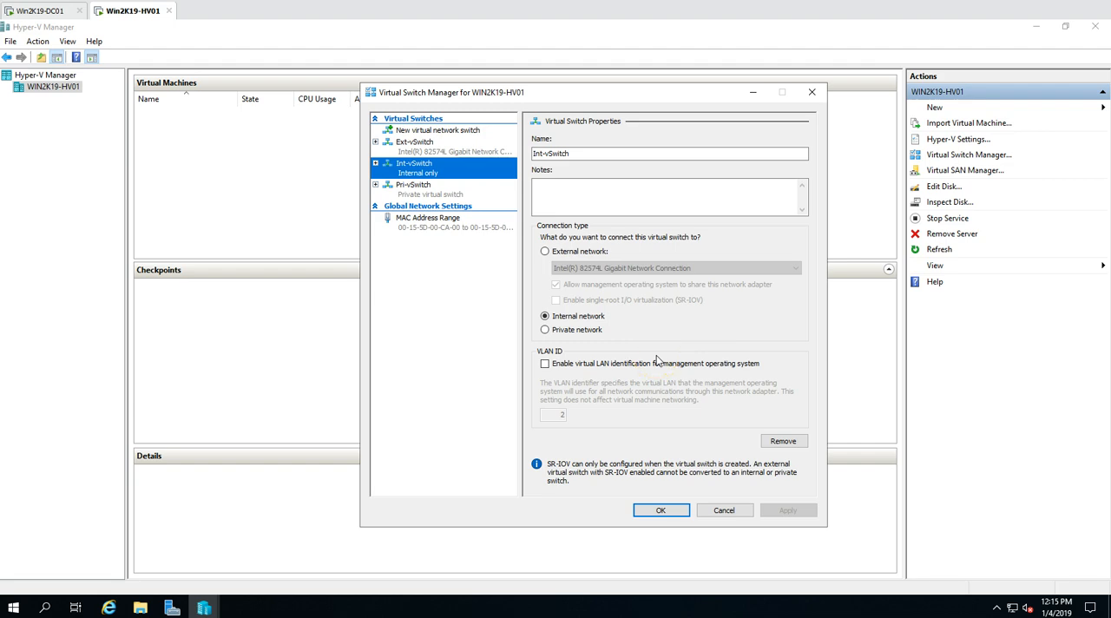
{"action": "left_click", "coordinate": [413, 186]}
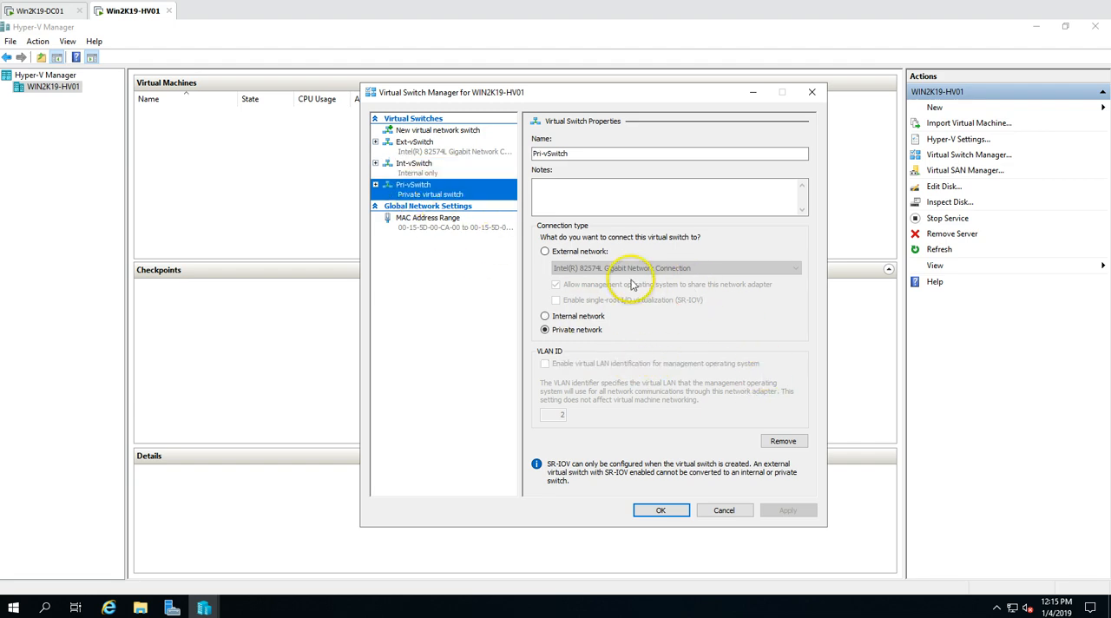
{"action": "left_click", "coordinate": [685, 515]}
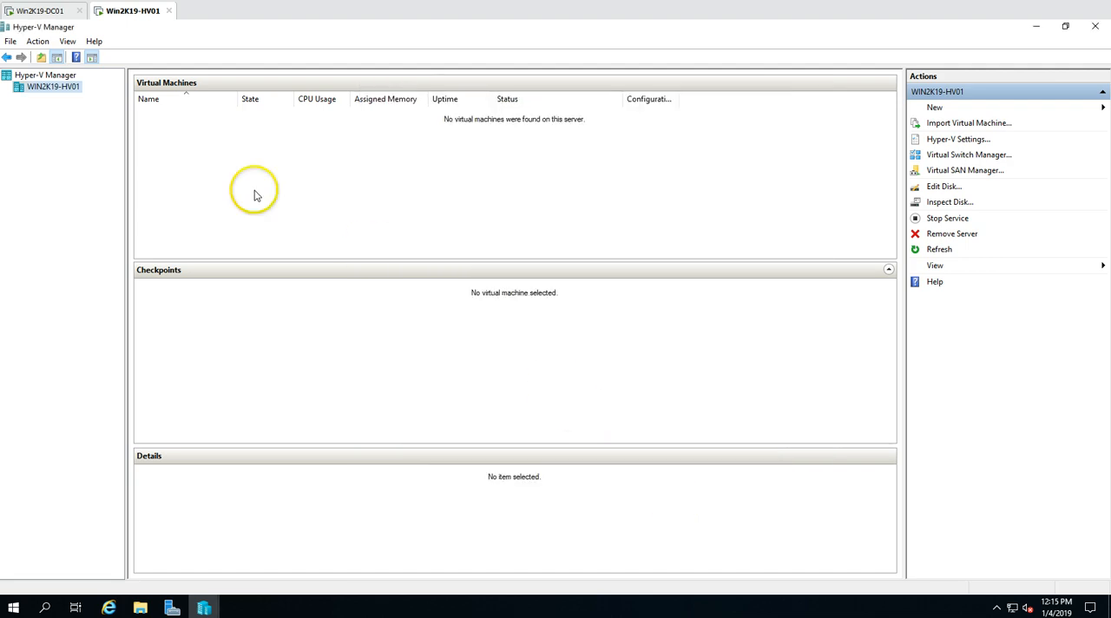
Open the Hyper-V settings of WIN2K19-HV01 and check the default folders for virtual hard disks and virtual machines
{"action": "right_click", "coordinate": [59, 88]}
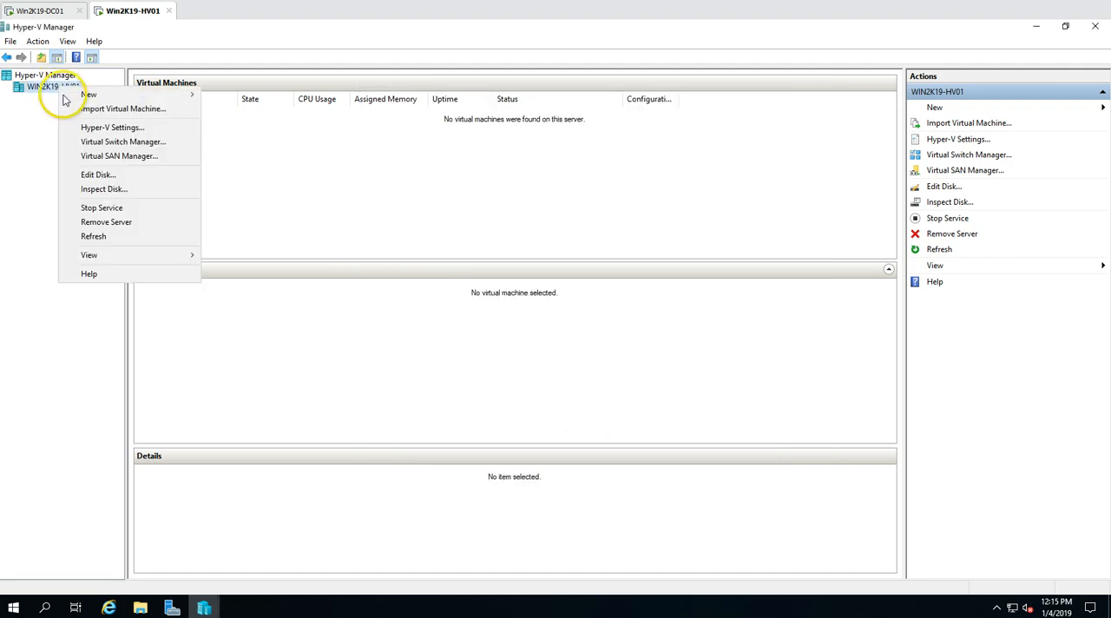
{"action": "left_click", "coordinate": [135, 129]}
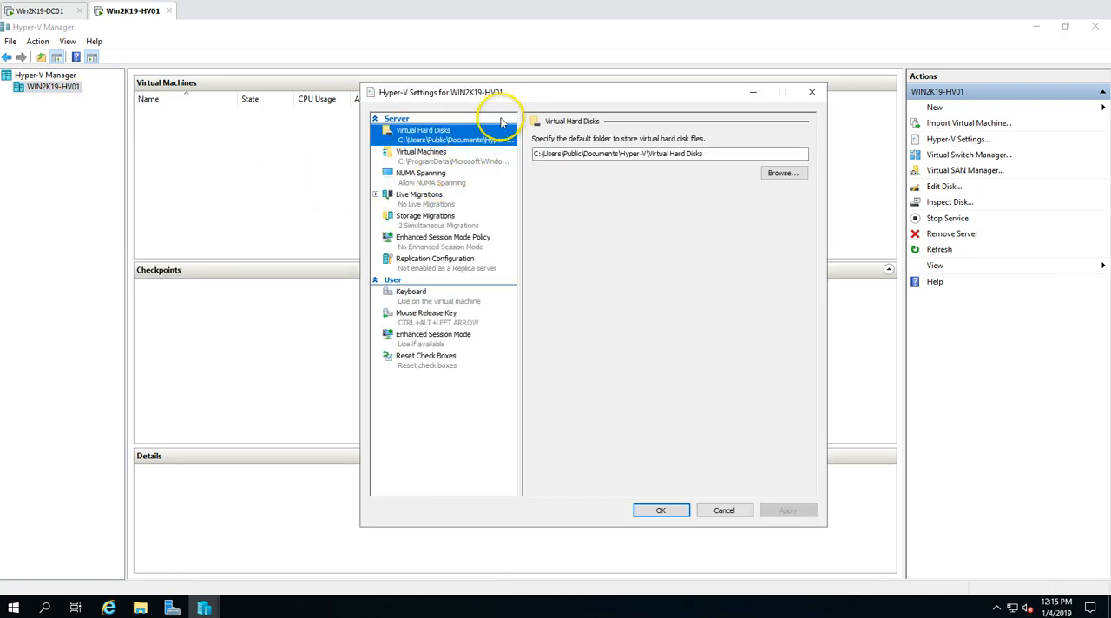
{"action": "left_click_drag", "start_coordinate": [524, 97], "coordinate": [575, 95]}
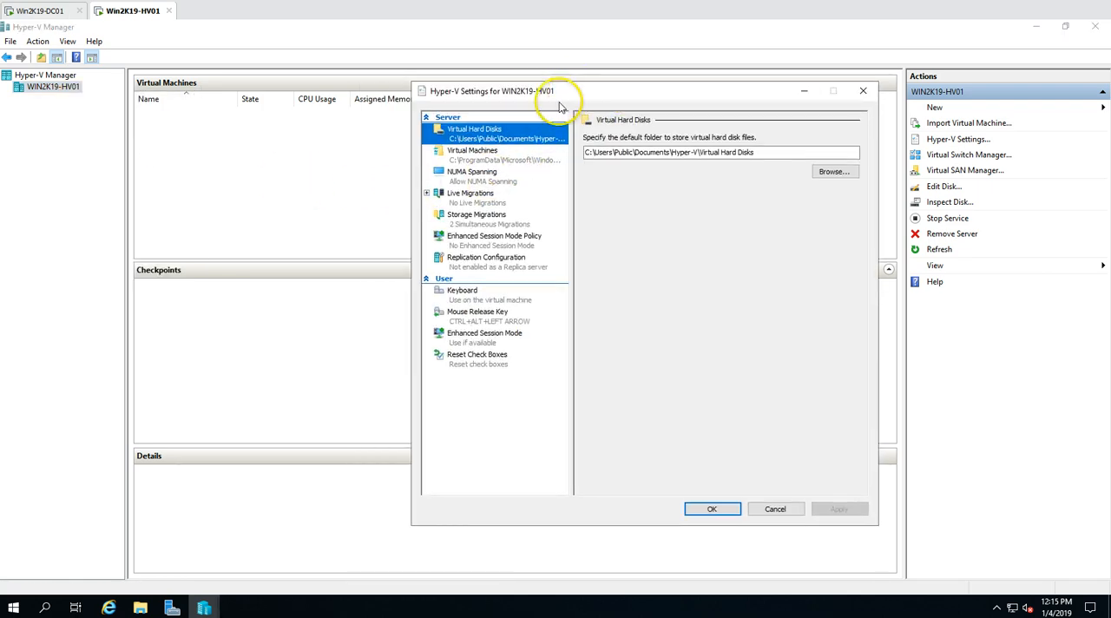
{"action": "left_click", "coordinate": [481, 154]}
{"action": "left_click", "coordinate": [475, 130]}
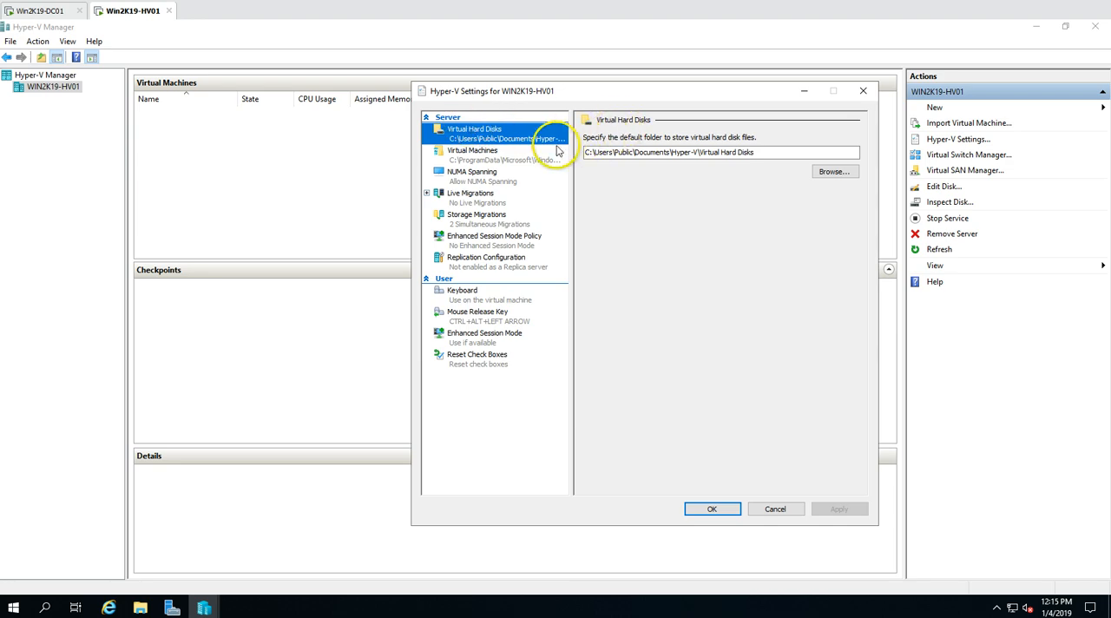
{"action": "left_click", "coordinate": [511, 158]}
Switch to File Explorer, open the Hyper-V (D:) drive and shift its window aside from the Hyper-V settings
{"action": "left_click", "coordinate": [143, 606]}
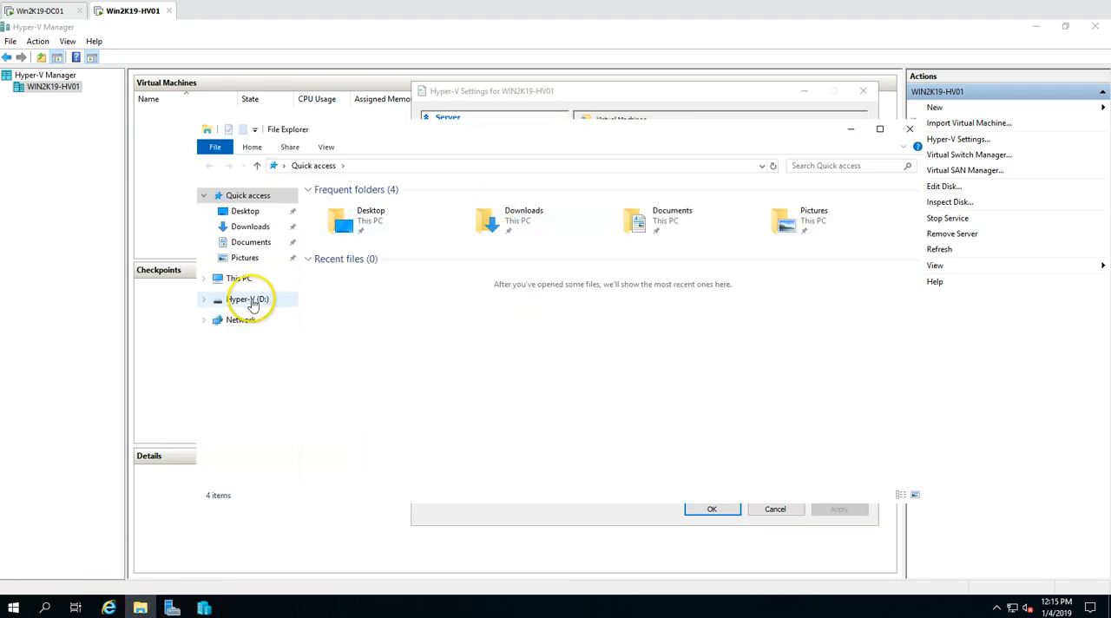
{"action": "left_click", "coordinate": [242, 279]}
{"action": "double_click", "coordinate": [567, 335]}
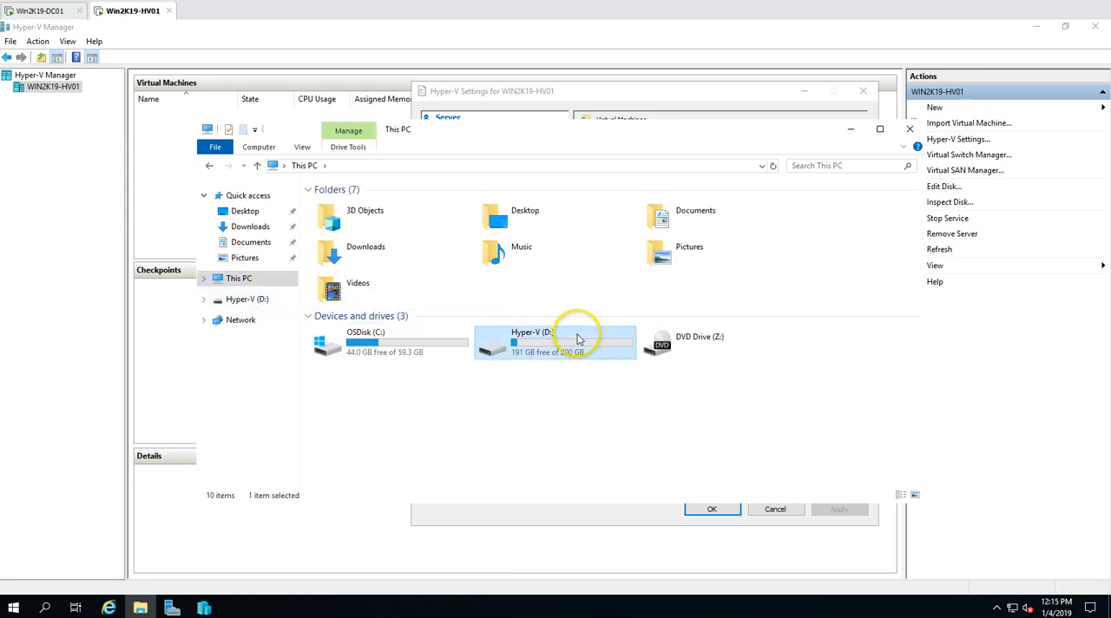
{"action": "right_click", "coordinate": [355, 240]}
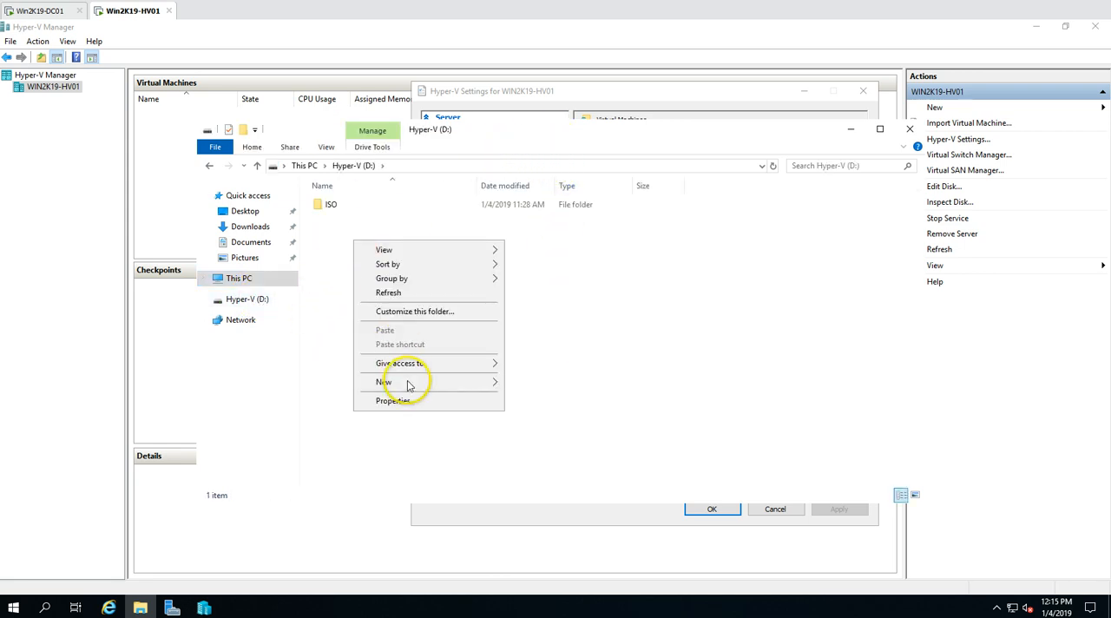
{"action": "left_click", "coordinate": [244, 279]}
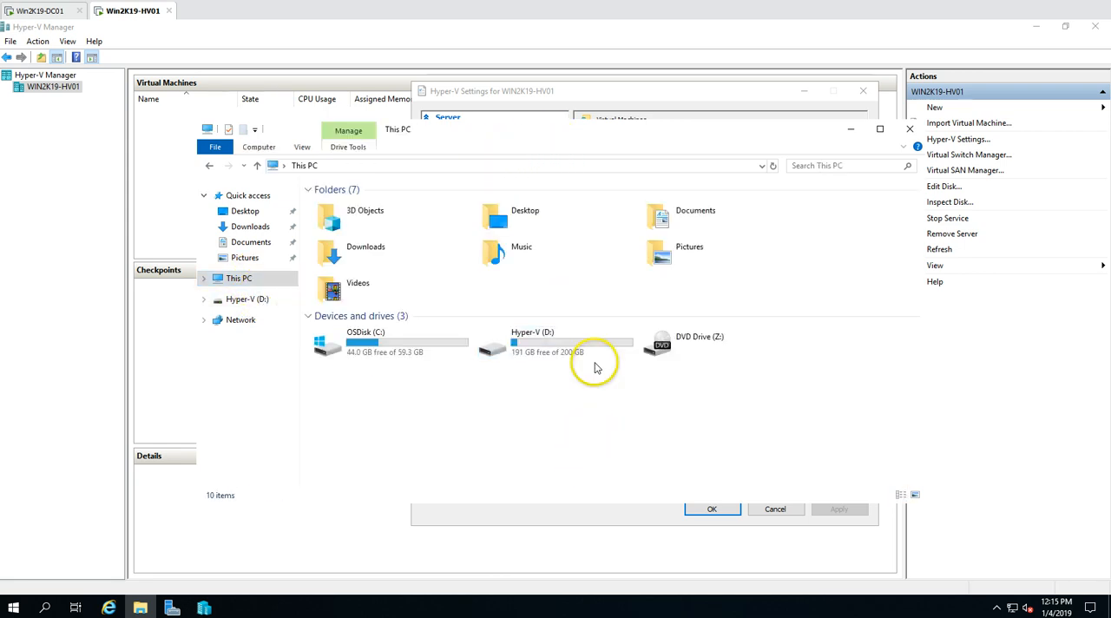
{"action": "double_click", "coordinate": [594, 348]}
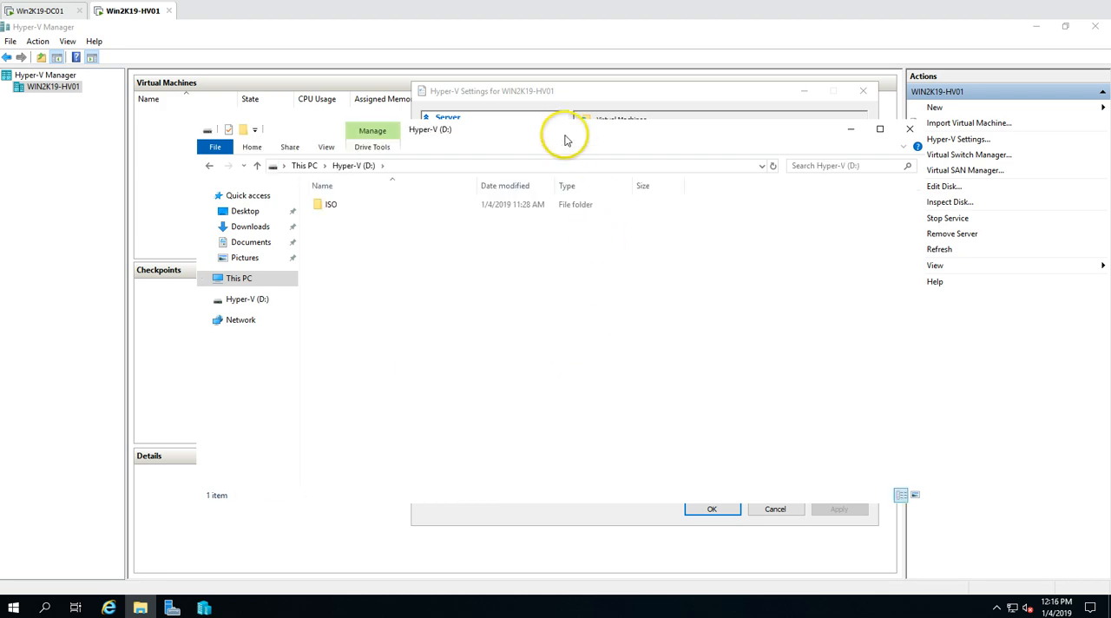
{"action": "left_click_drag", "start_coordinate": [565, 135], "coordinate": [427, 134]}
Create a folder named HVDAtA on the Hyper-V (D:) drive and open it
{"action": "right_click", "coordinate": [301, 265]}
{"action": "mouse_move", "coordinate": [355, 404]}
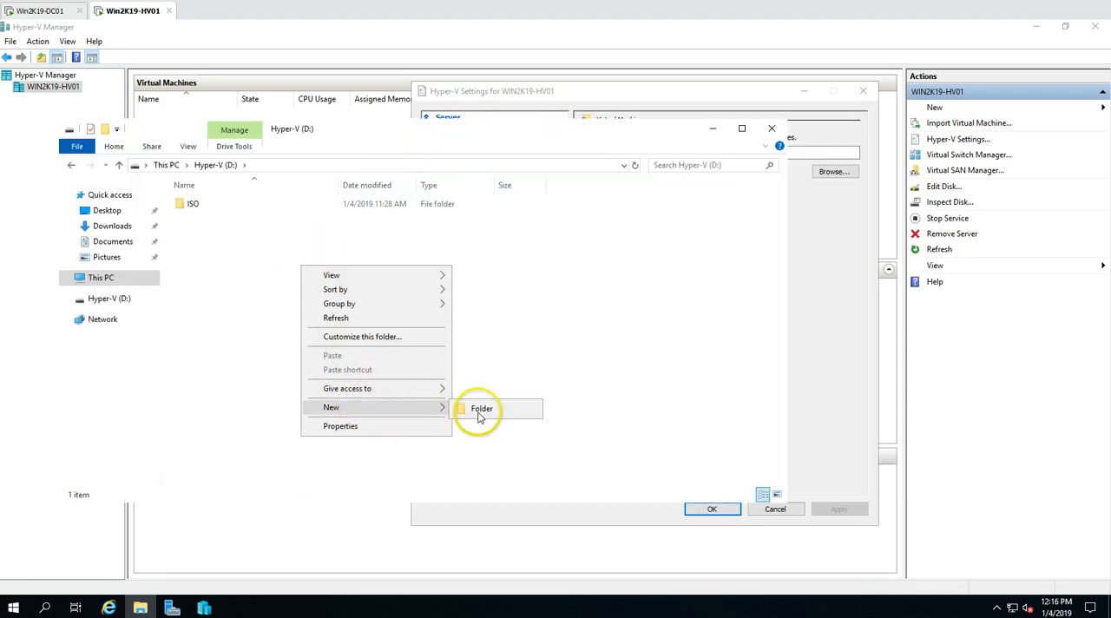
{"action": "left_click", "coordinate": [489, 413]}
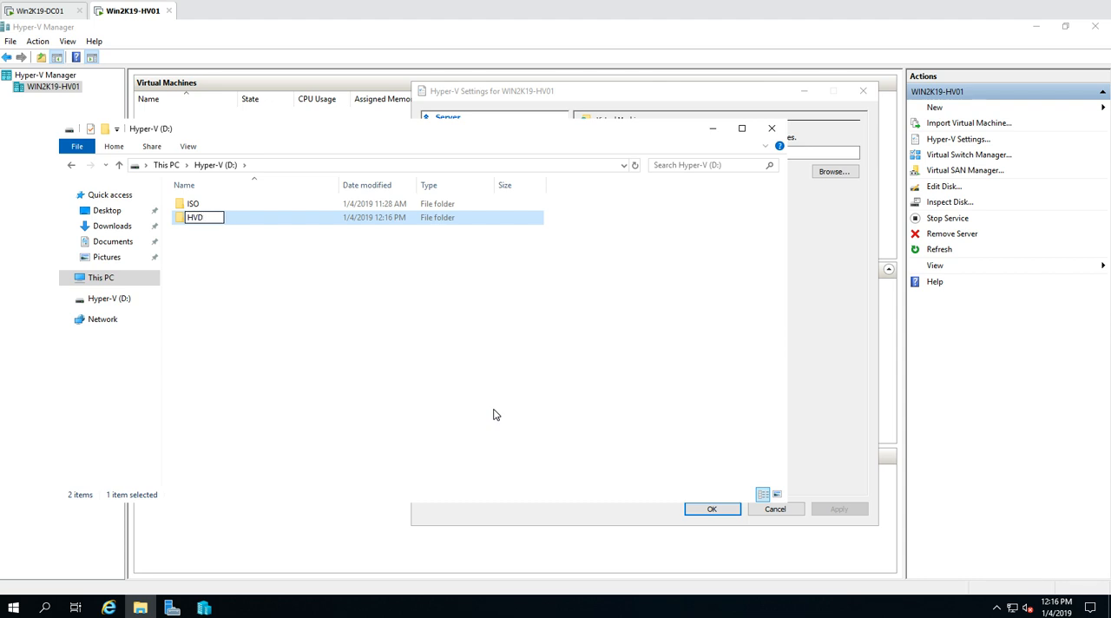
{"action": "type", "text": "HVDAtA"}
{"action": "key", "text": "Return"}
{"action": "key", "text": "Return"}
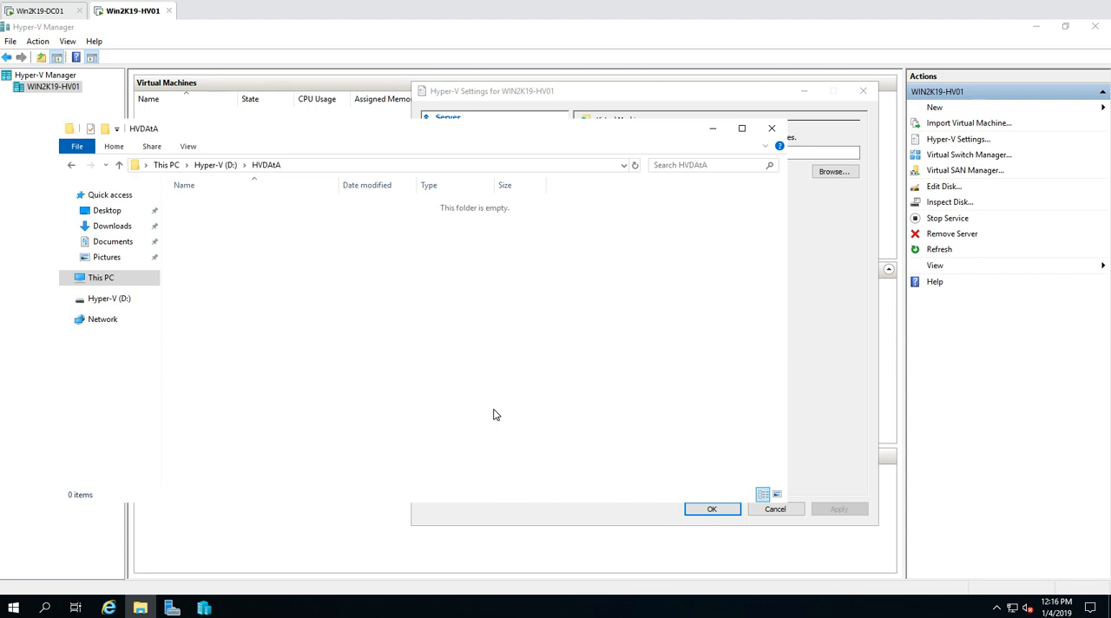
Go back to the D: drive, correct the new folder's name to HVDATA and open it
{"action": "key", "text": "alt+Left"}
{"action": "key", "text": "F2"}
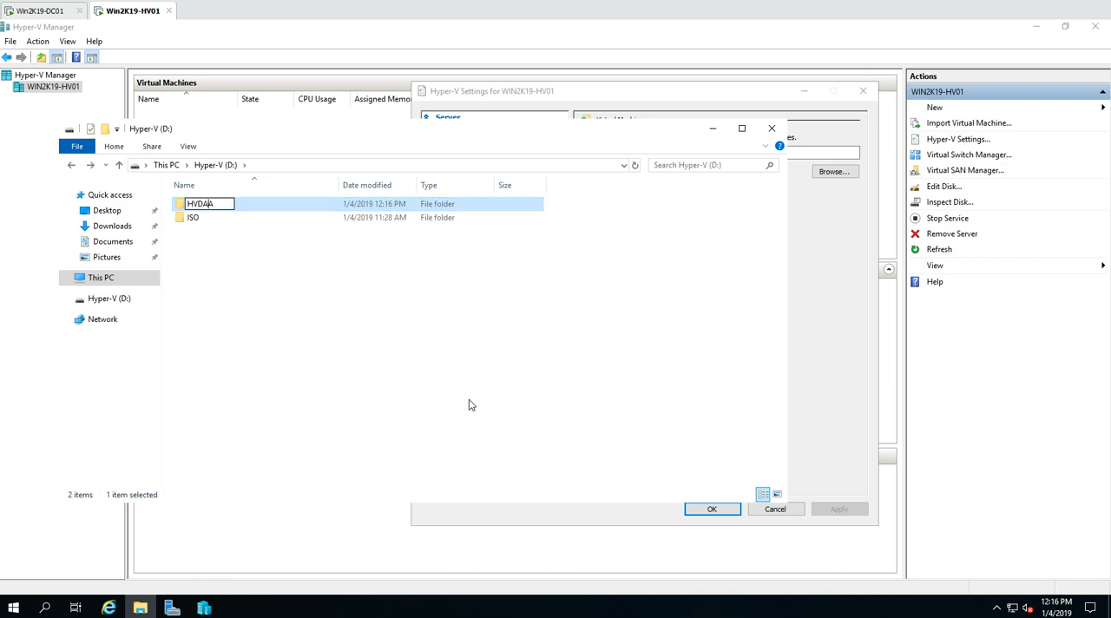
{"action": "key", "text": "Return"}
{"action": "key", "text": "Return"}
{"action": "left_click", "coordinate": [469, 405]}
Create a subfolder named Virtual Hard Disk inside HVDATA
{"action": "right_click", "coordinate": [295, 276]}
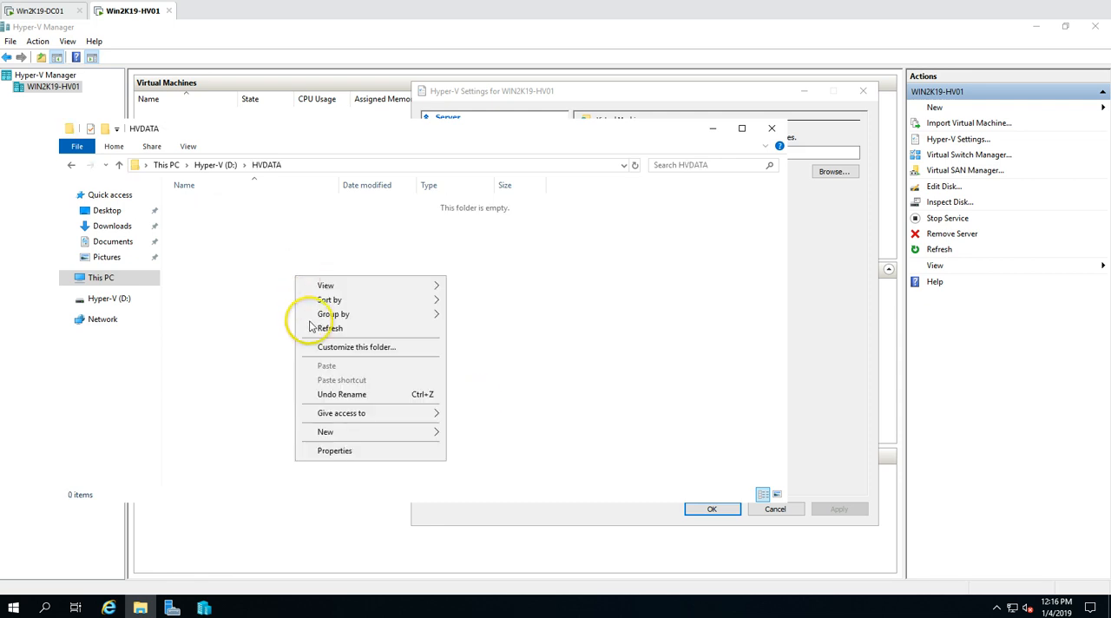
{"action": "mouse_move", "coordinate": [438, 432]}
{"action": "left_click", "coordinate": [481, 432]}
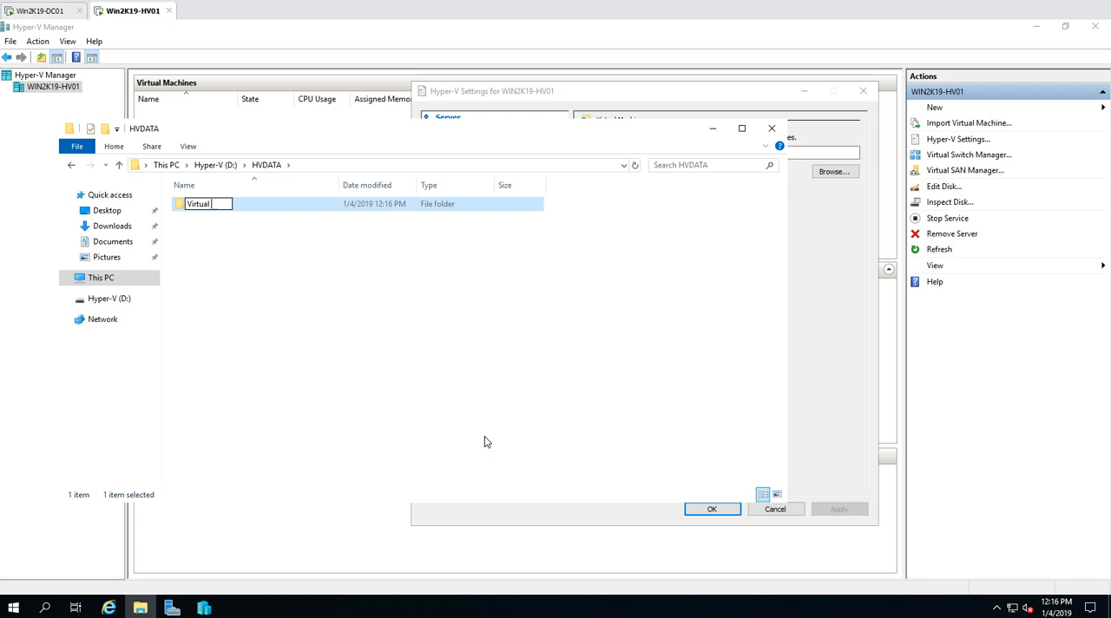
{"action": "type", "text": "Virtual Hard Disk"}
{"action": "key", "text": "Return"}
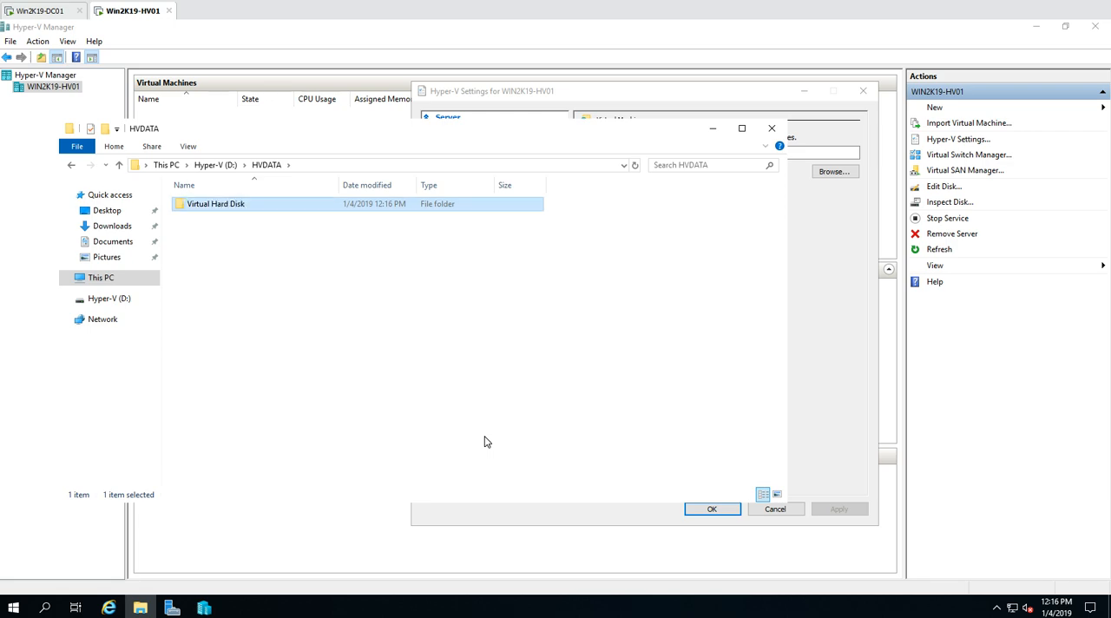
{"action": "left_click", "coordinate": [483, 408]}
Copy the Virtual Hard Disk folder's path and apply D:\HVDATA\Virtual Hard Disk as the default virtual hard disk folder in Hyper-V settings
{"action": "left_click", "coordinate": [624, 102]}
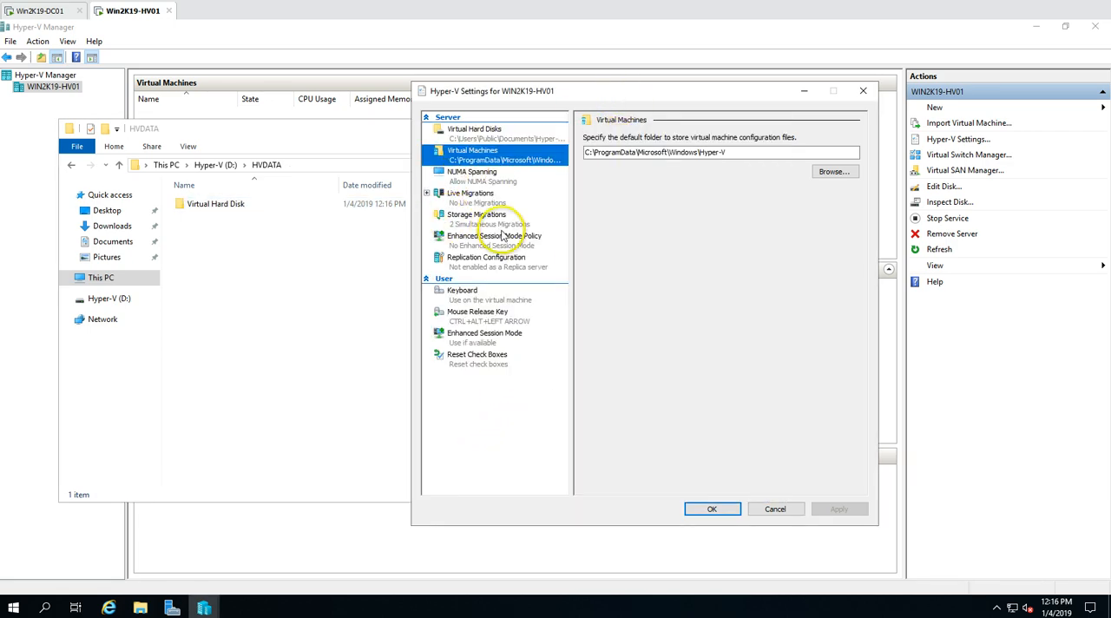
{"action": "double_click", "coordinate": [228, 203]}
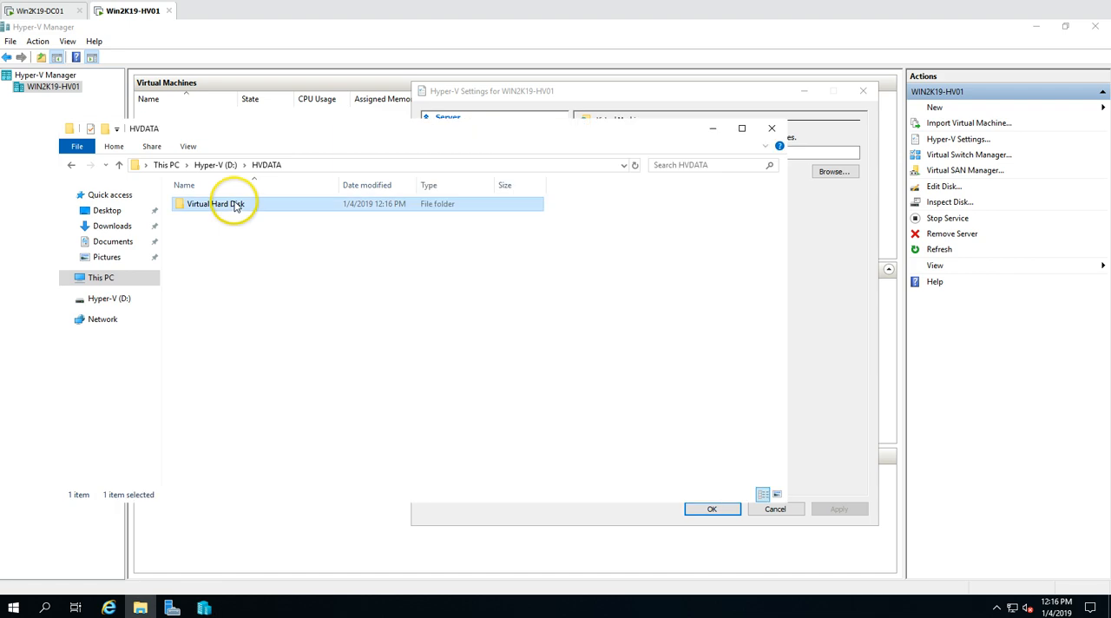
{"action": "left_click", "coordinate": [384, 166]}
{"action": "key", "text": "ctrl+c"}
{"action": "left_click", "coordinate": [850, 307]}
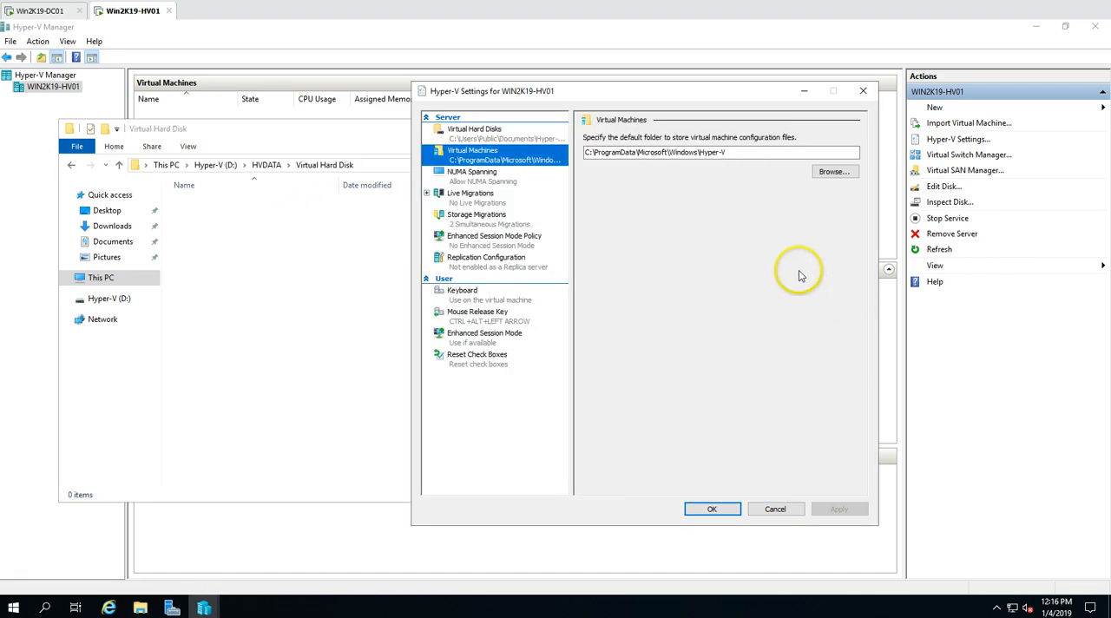
{"action": "left_click", "coordinate": [467, 128]}
{"action": "triple_click", "coordinate": [783, 154]}
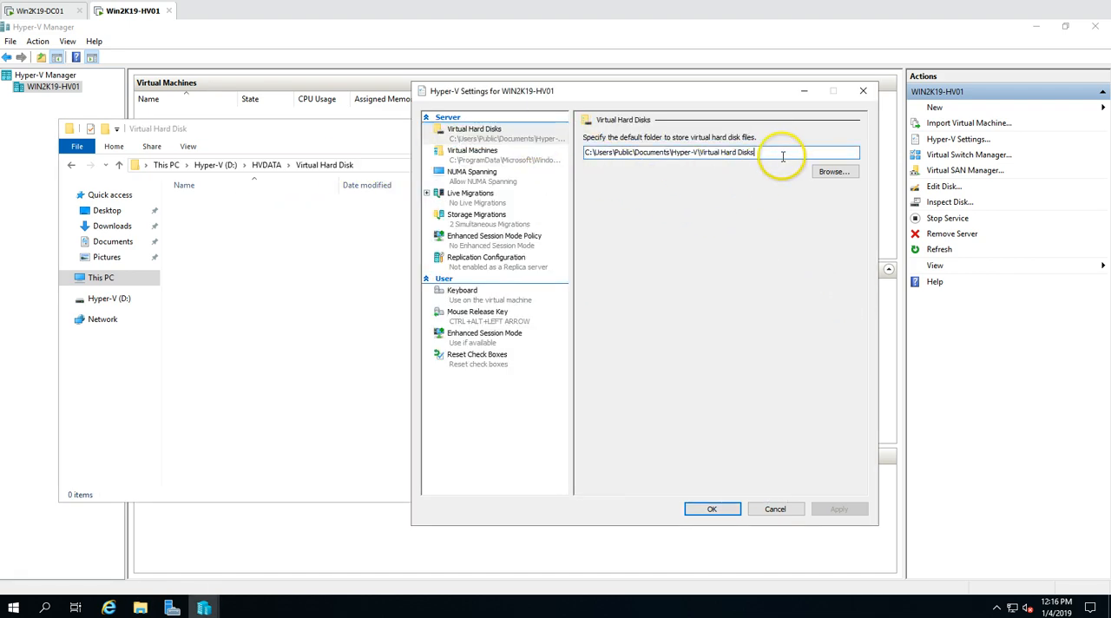
{"action": "key", "text": "ctrl+v"}
{"action": "left_click", "coordinate": [848, 517]}
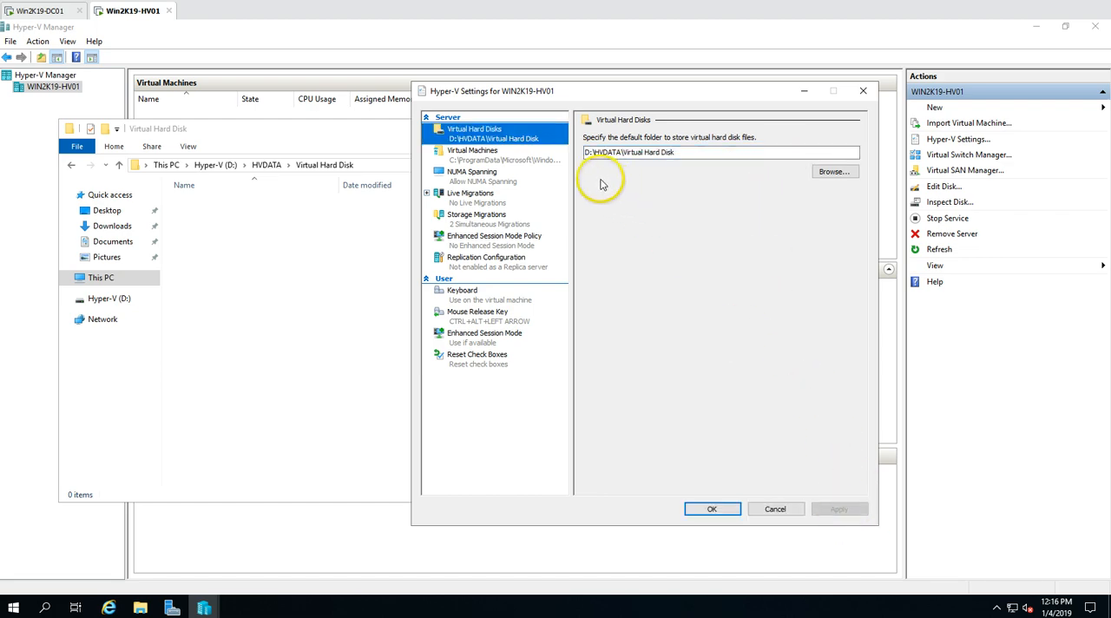
Copy the HVDATA folder's path and apply D:\HVDATA as the default folder for virtual machine configuration files
{"action": "left_click", "coordinate": [507, 157]}
{"action": "left_click", "coordinate": [261, 230]}
{"action": "left_click", "coordinate": [280, 165]}
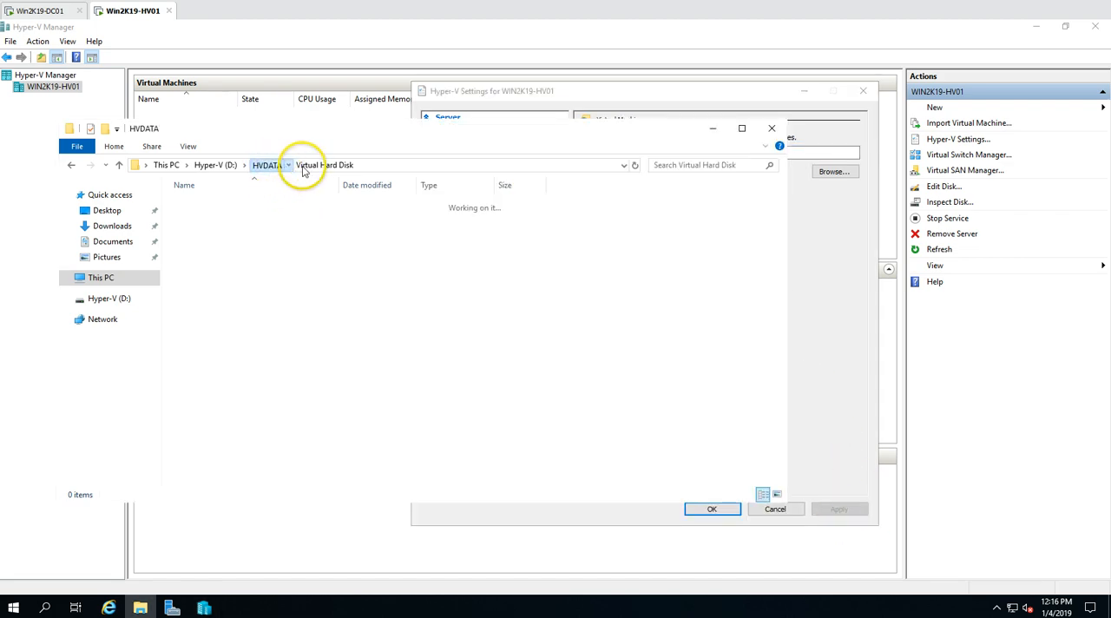
{"action": "left_click", "coordinate": [384, 166]}
{"action": "key", "text": "ctrl+c"}
{"action": "left_click", "coordinate": [826, 282]}
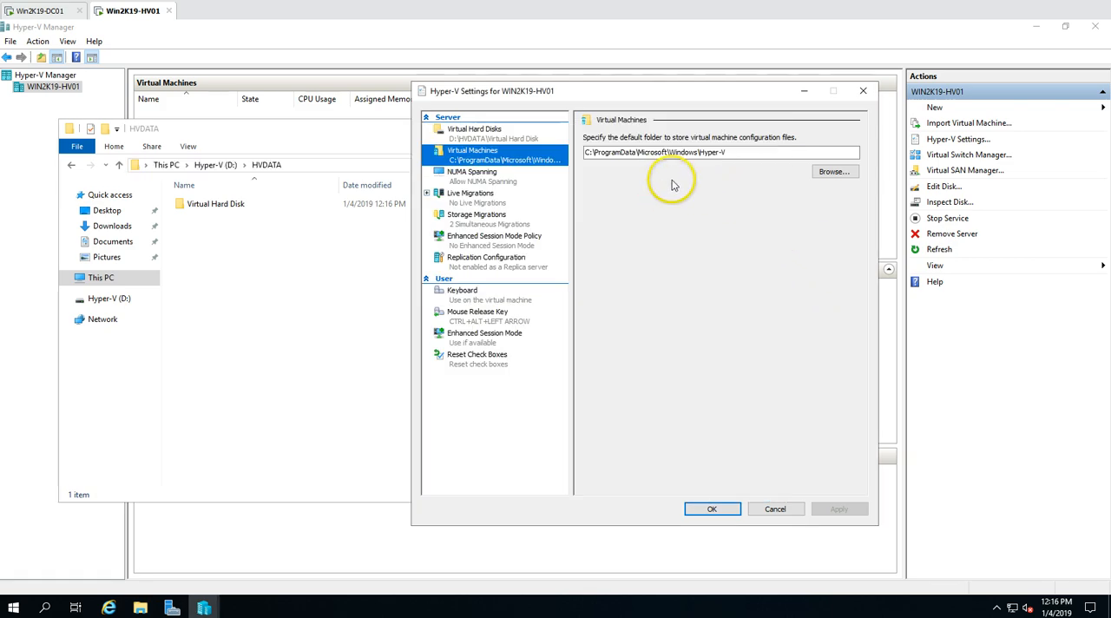
{"action": "double_click", "coordinate": [742, 154]}
{"action": "key", "text": "ctrl+v"}
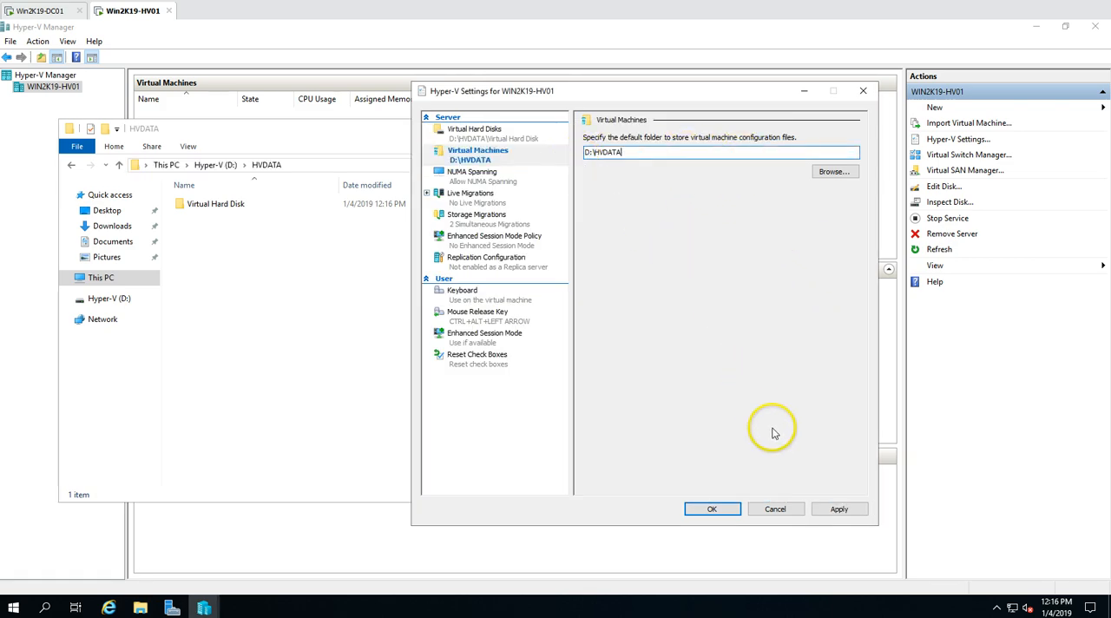
{"action": "left_click", "coordinate": [838, 508]}
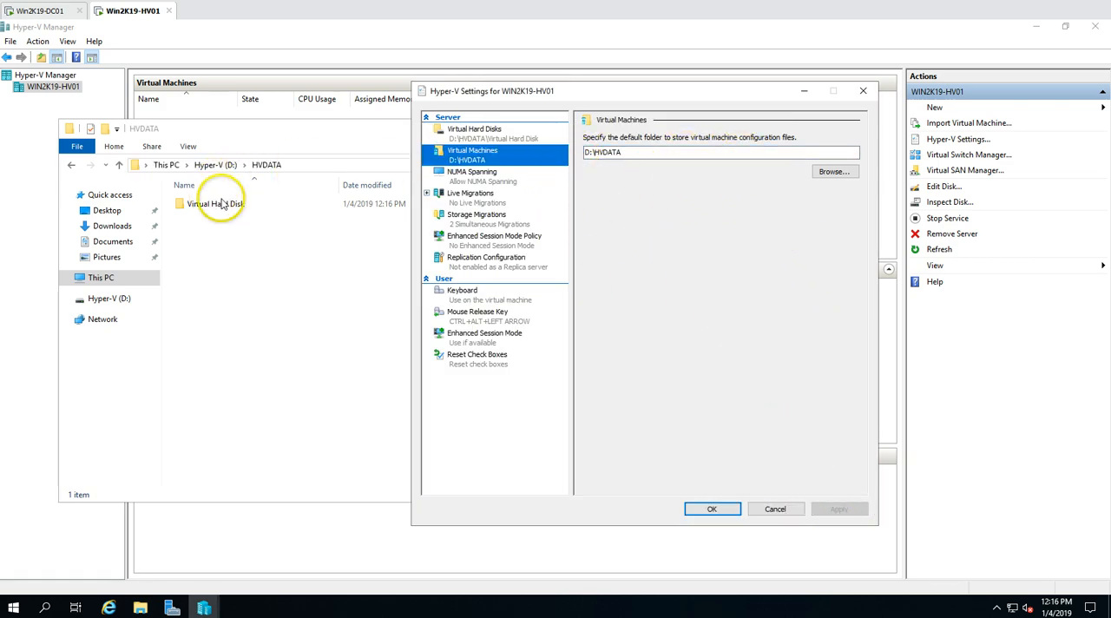
Recheck the virtual hard disk folder, accept the Hyper-V settings and minimize File Explorer
{"action": "left_click", "coordinate": [505, 139]}
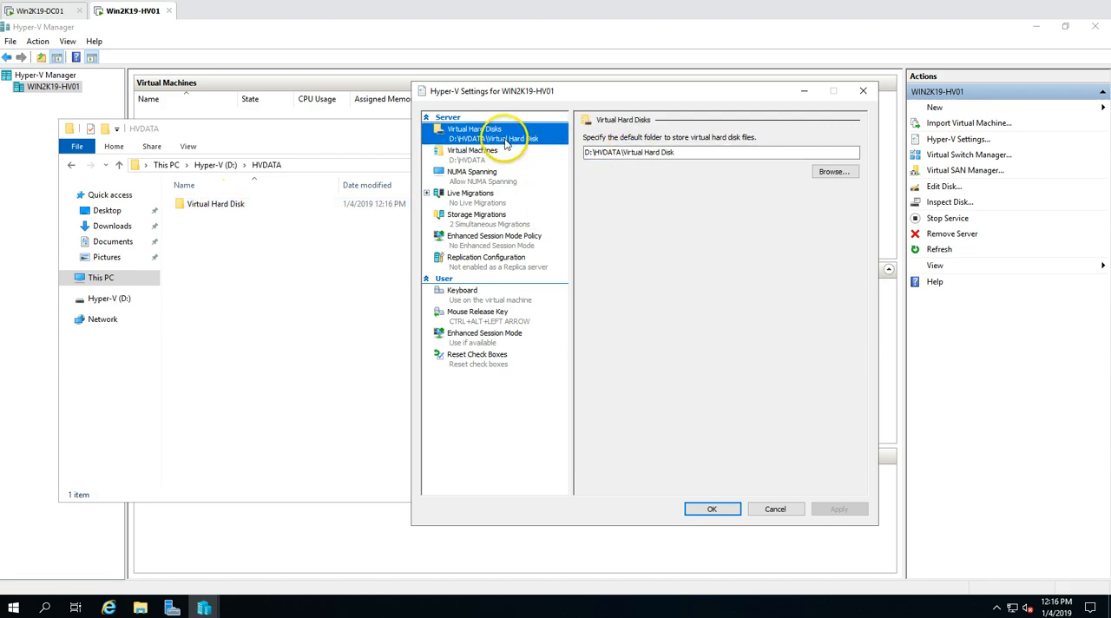
{"action": "left_click", "coordinate": [712, 510]}
{"action": "left_click", "coordinate": [713, 127]}
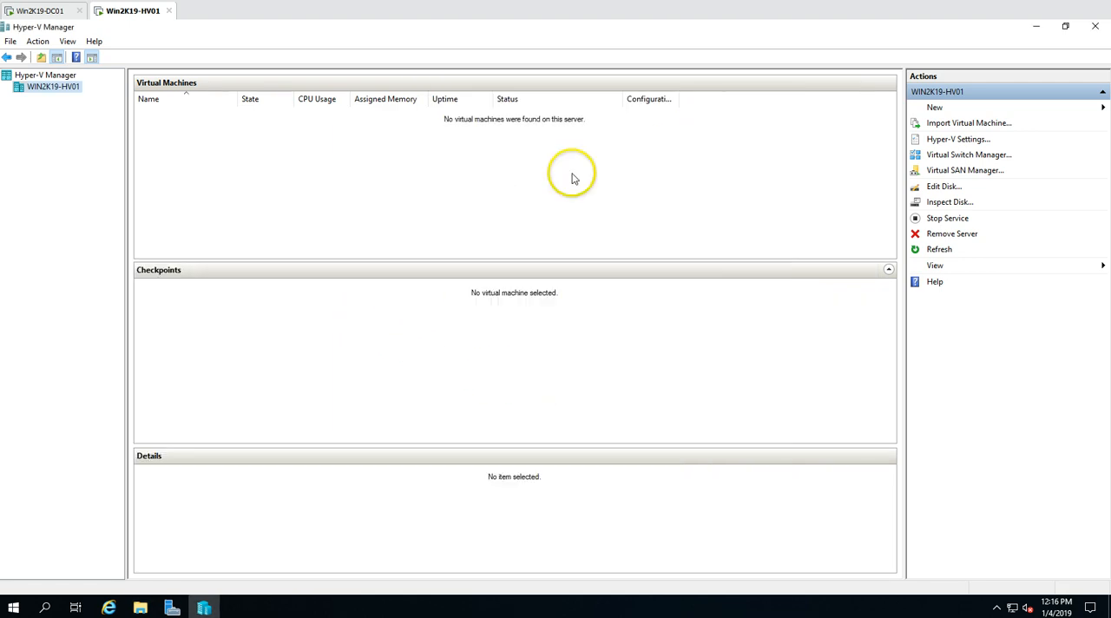
Start a new virtual machine on WIN2K19-HV01 and name it Win2K16
{"action": "right_click", "coordinate": [55, 94]}
{"action": "mouse_move", "coordinate": [107, 104]}
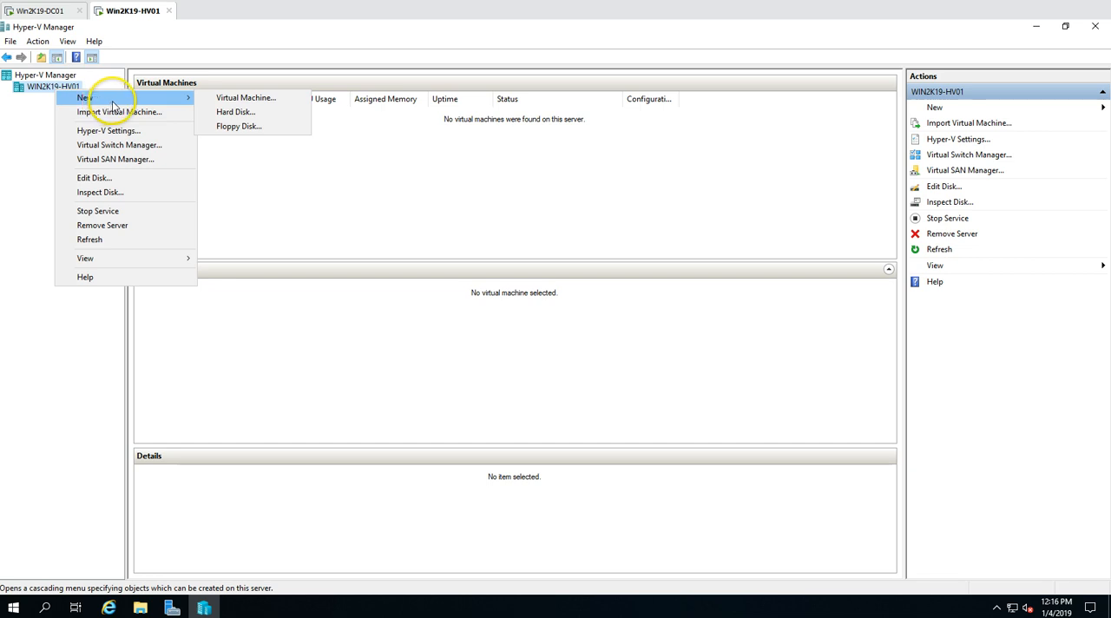
{"action": "right_click", "coordinate": [48, 91]}
{"action": "mouse_move", "coordinate": [79, 94]}
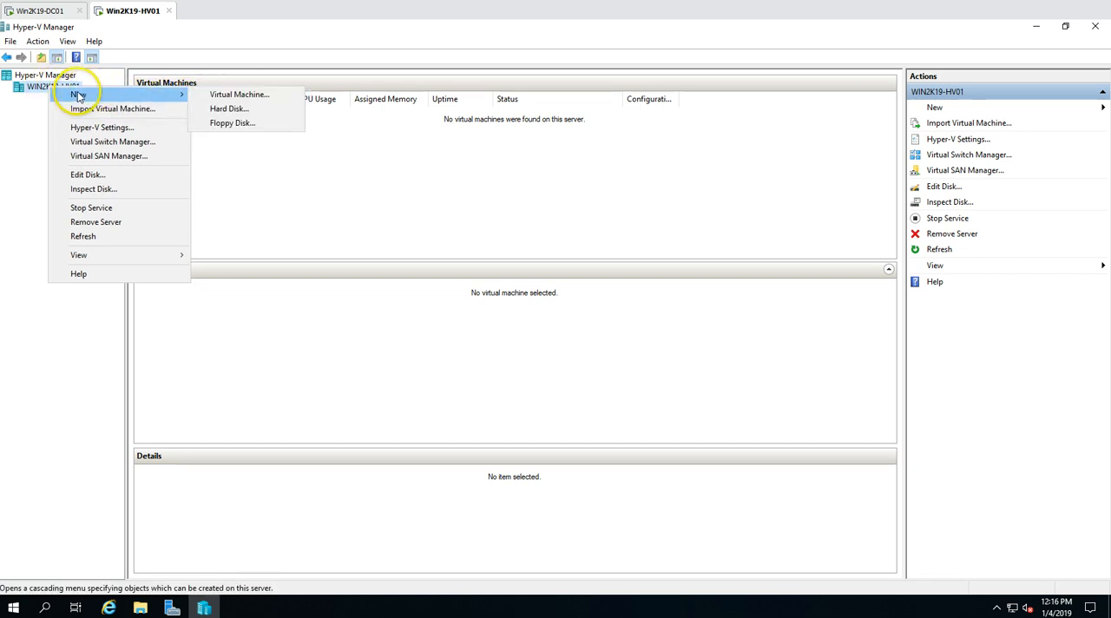
{"action": "left_click", "coordinate": [236, 95]}
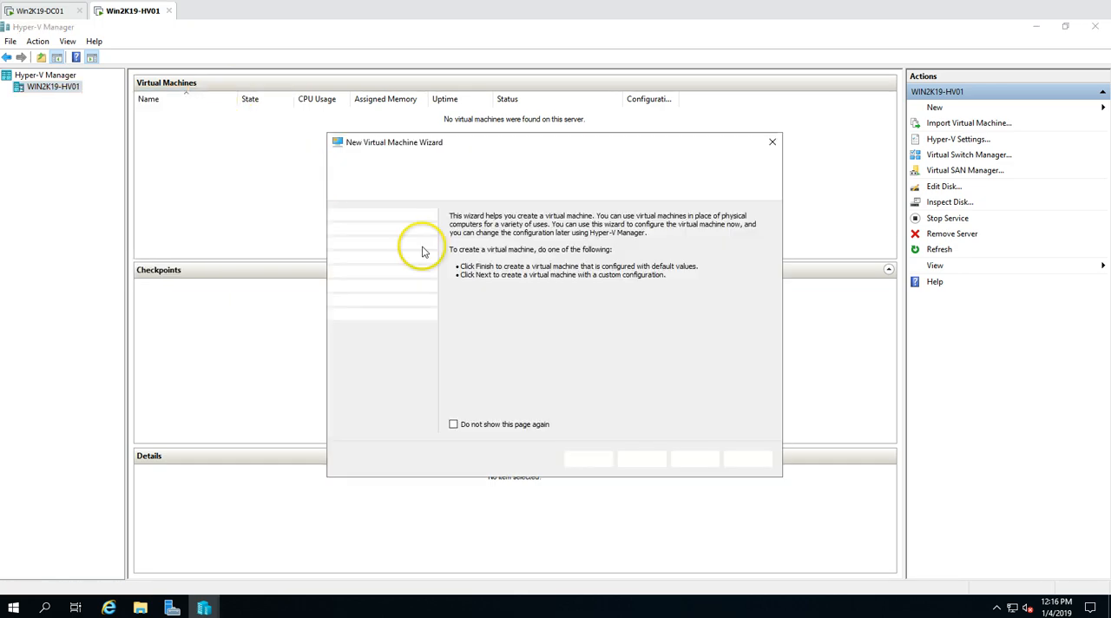
{"action": "left_click", "coordinate": [639, 459]}
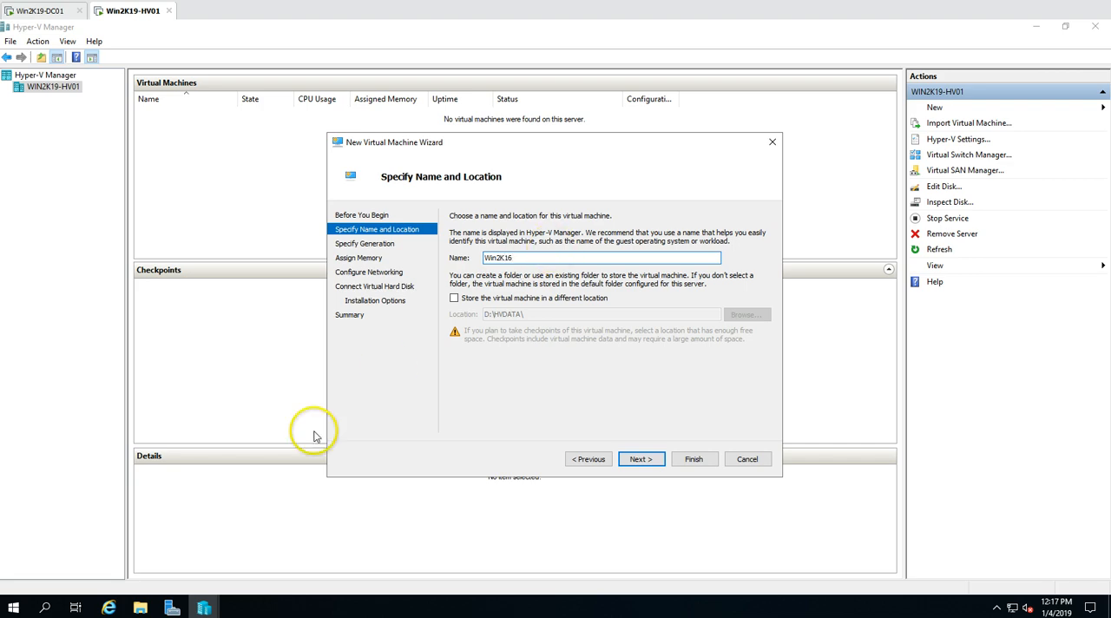
Check the installation images in the ISO folder on the D: drive with full file names, and minimize File Explorer
{"action": "left_click", "coordinate": [139, 606]}
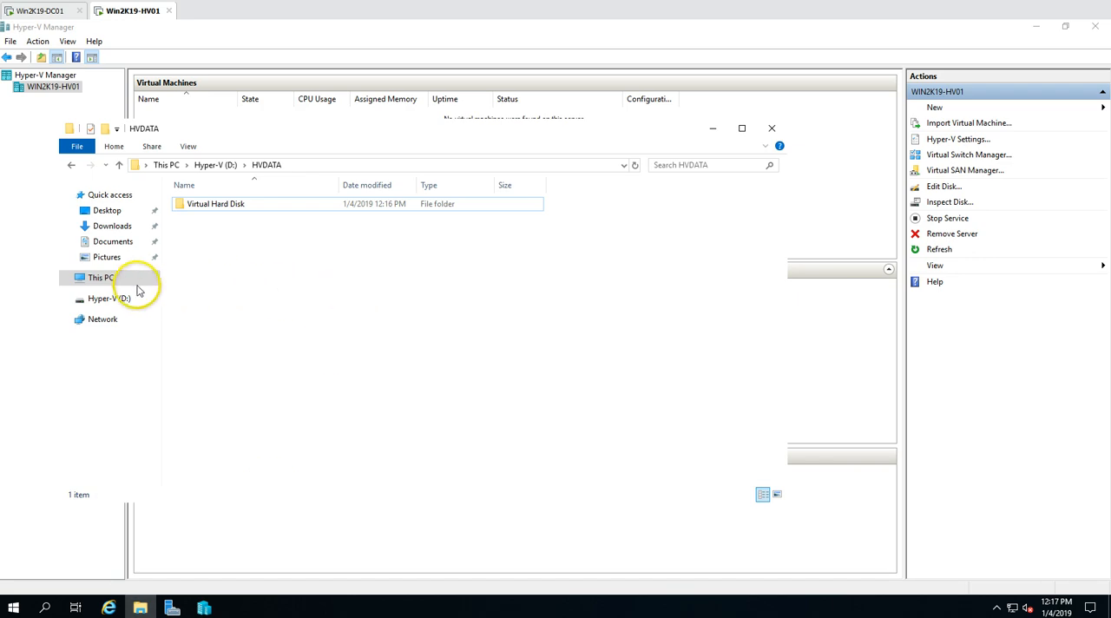
{"action": "left_click", "coordinate": [104, 277]}
{"action": "double_click", "coordinate": [426, 343]}
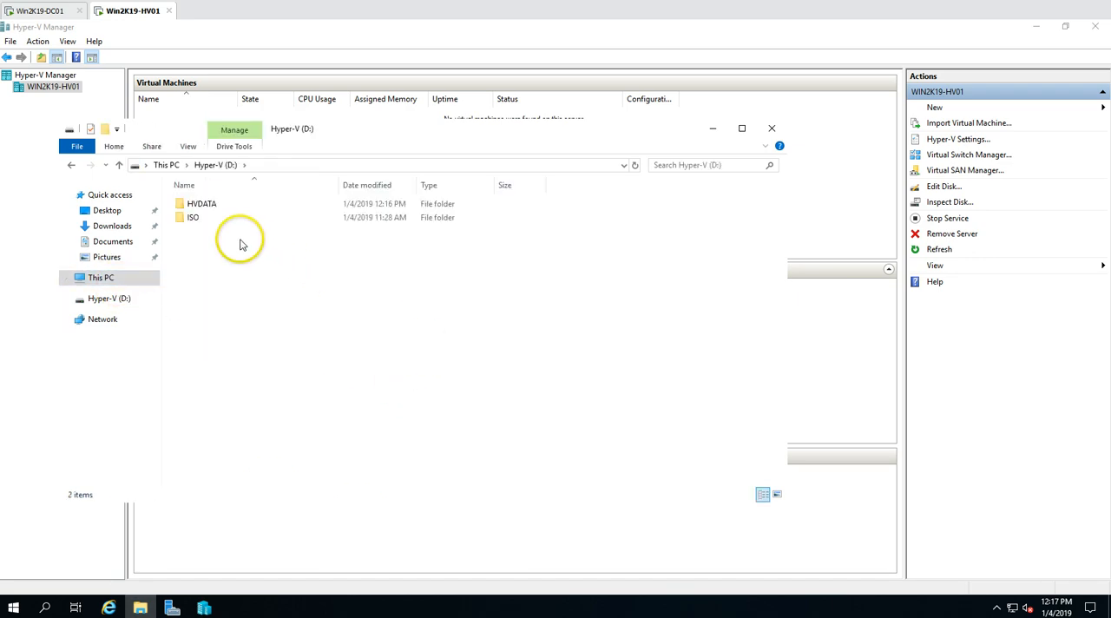
{"action": "double_click", "coordinate": [198, 217]}
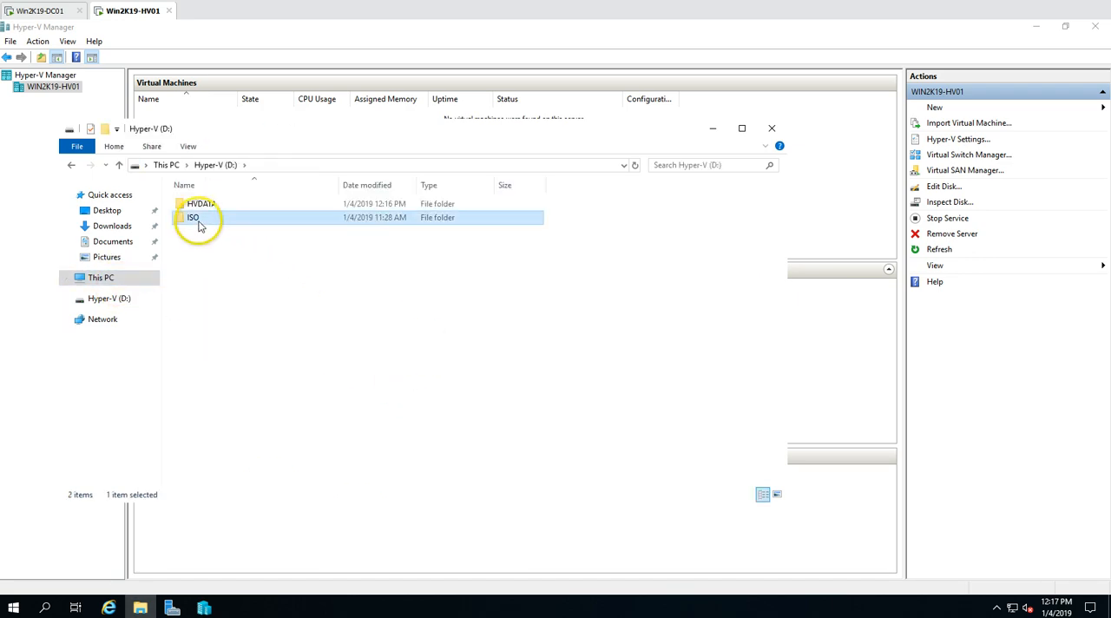
{"action": "double_click", "coordinate": [339, 184]}
{"action": "left_click", "coordinate": [332, 219]}
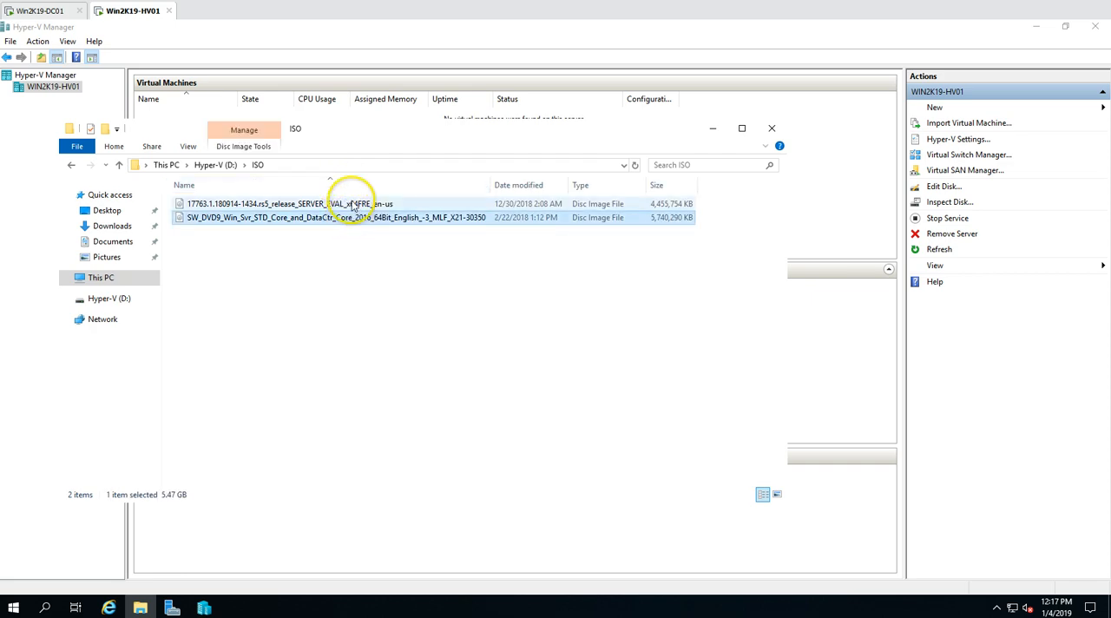
{"action": "left_click", "coordinate": [379, 307]}
{"action": "left_click", "coordinate": [712, 129]}
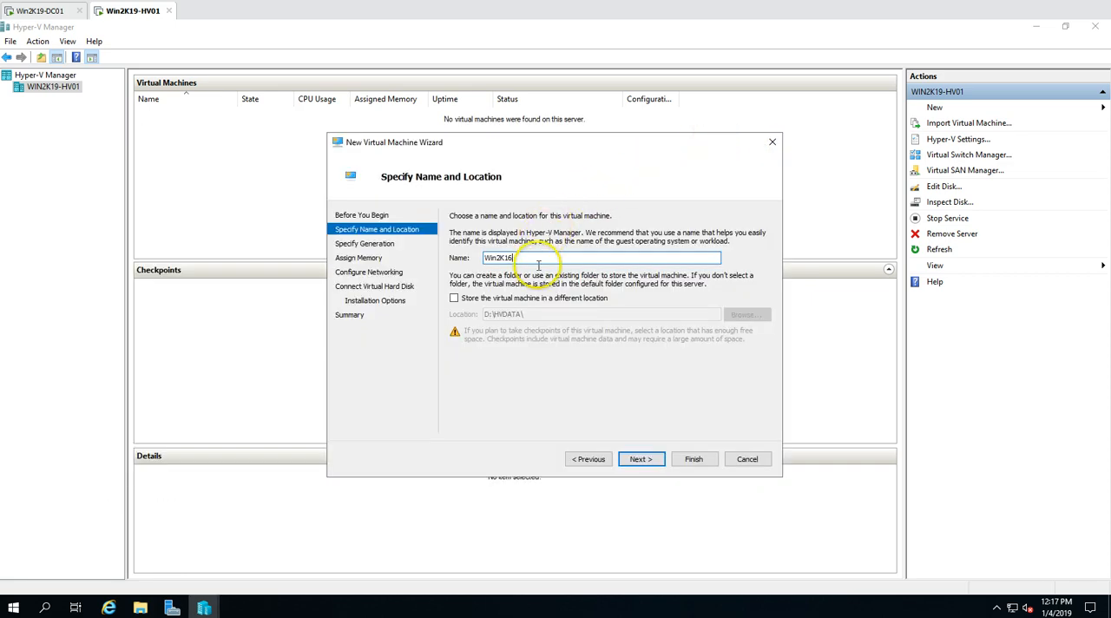
Accept the virtual machine's name and default location after rechecking them, and select Generation 2
{"action": "left_click", "coordinate": [642, 459]}
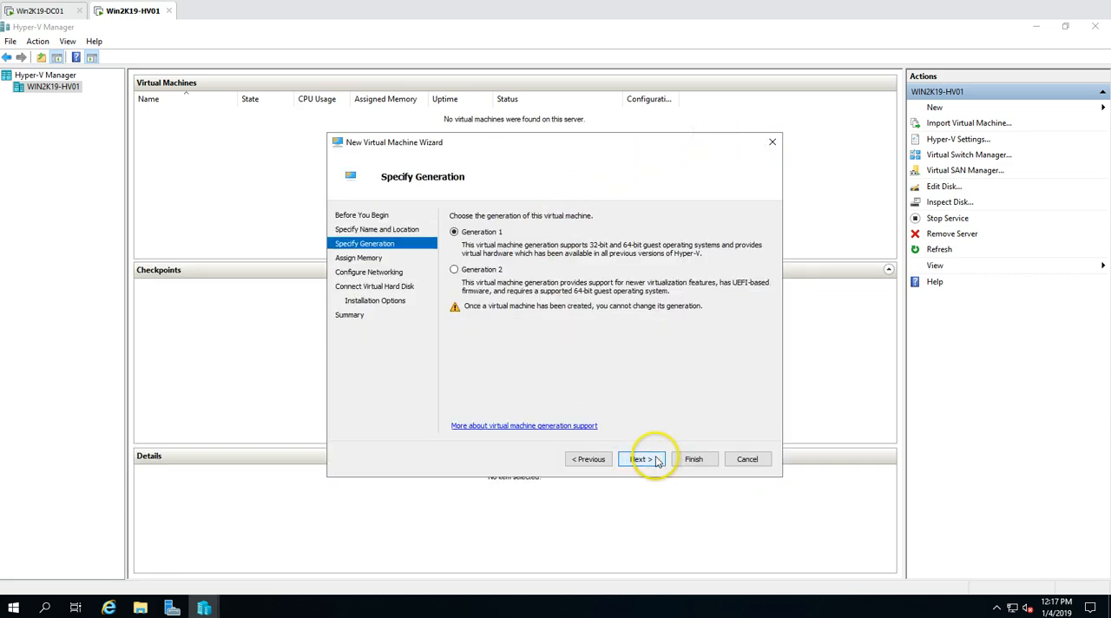
{"action": "left_click", "coordinate": [590, 459]}
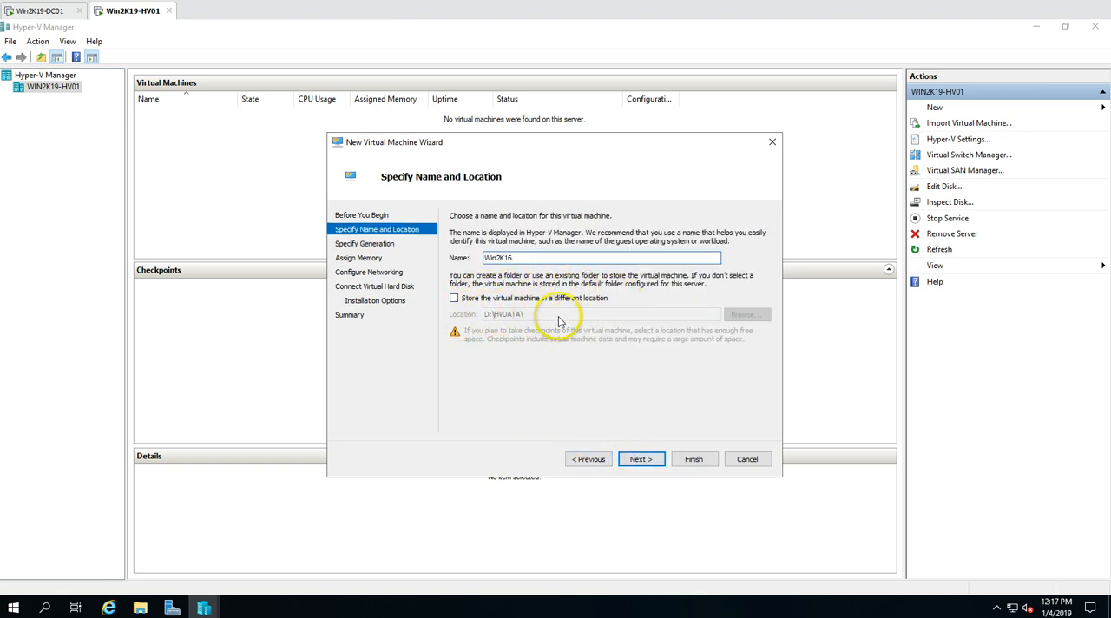
{"action": "left_click", "coordinate": [646, 460]}
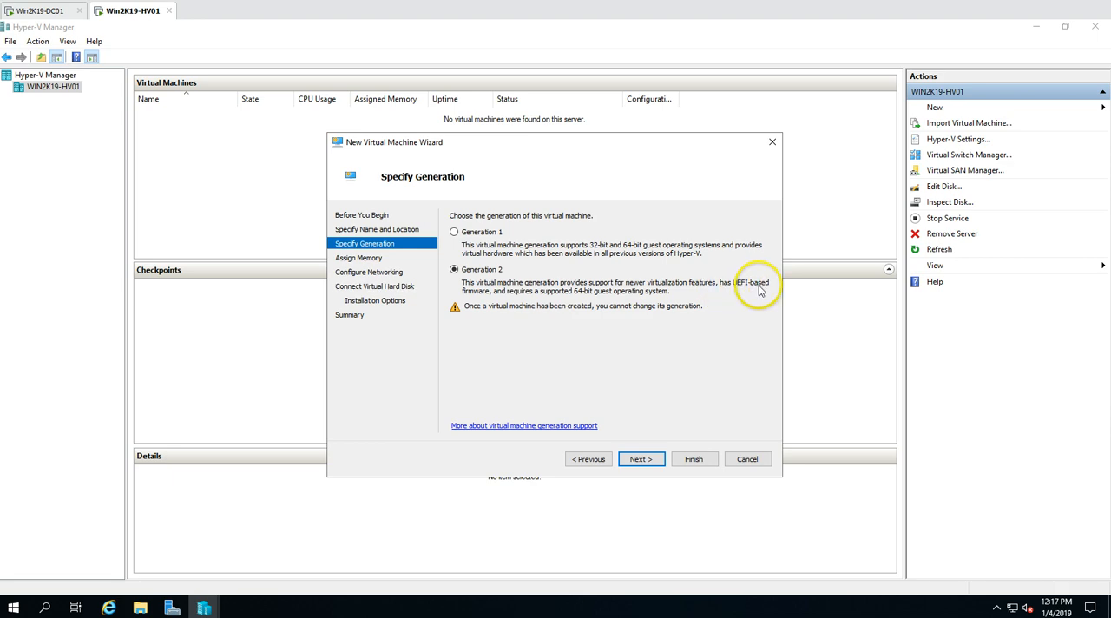
Accept Generation 2 and set the virtual machine's startup memory to 4096 MB
{"action": "left_click", "coordinate": [641, 459]}
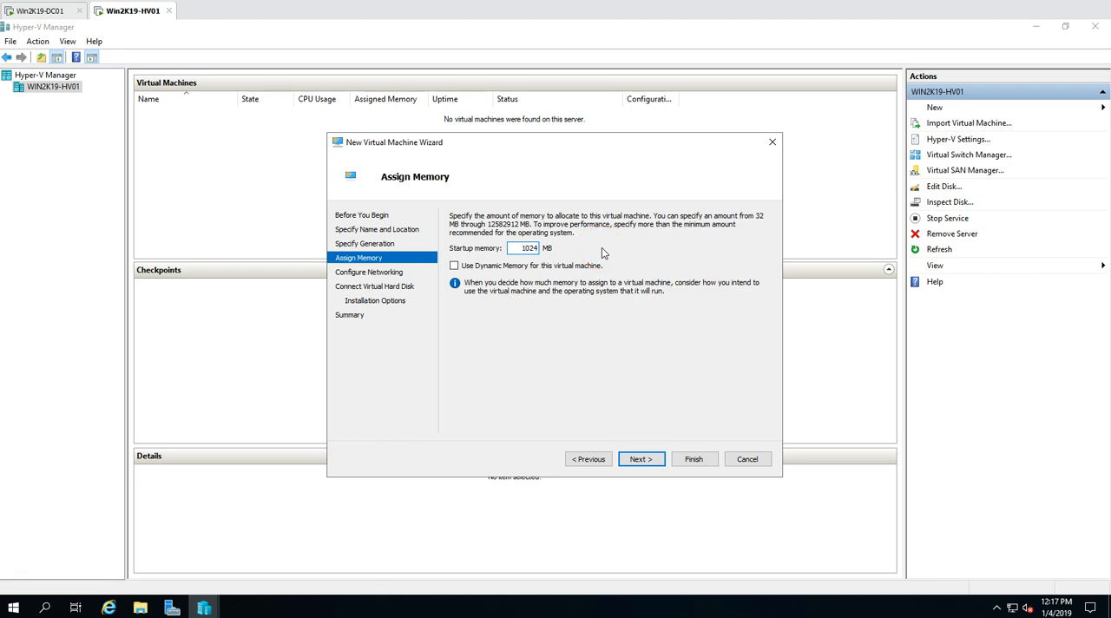
{"action": "type", "text": "1"}
{"action": "type", "text": "4096"}
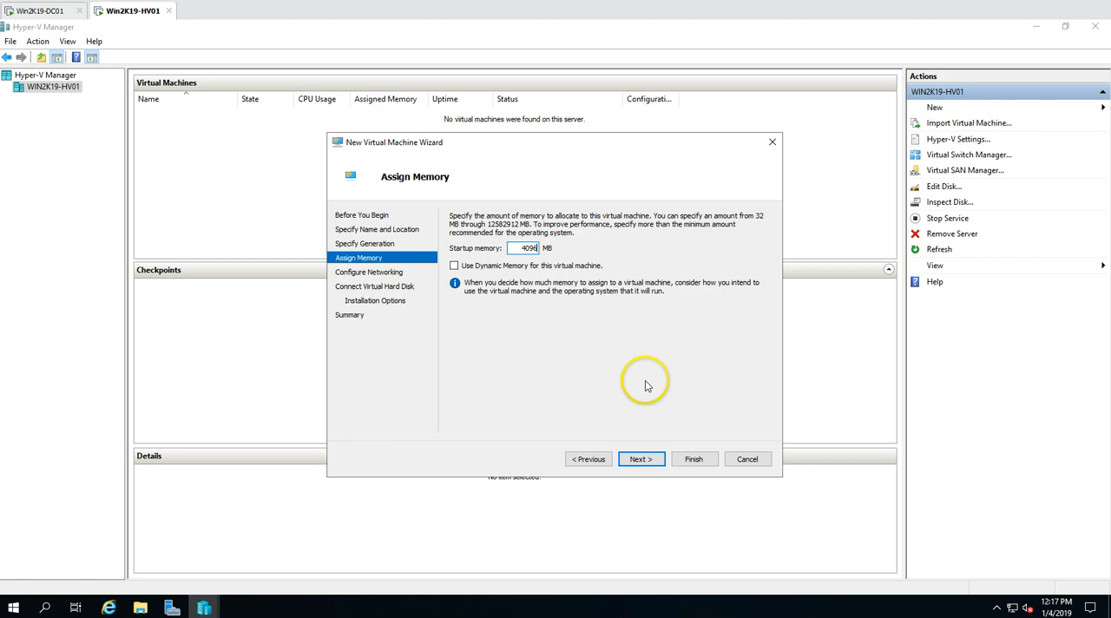
{"action": "left_click", "coordinate": [640, 459]}
Connect the virtual machine's network adapter to Ext-vSwitch
{"action": "left_click", "coordinate": [533, 242]}
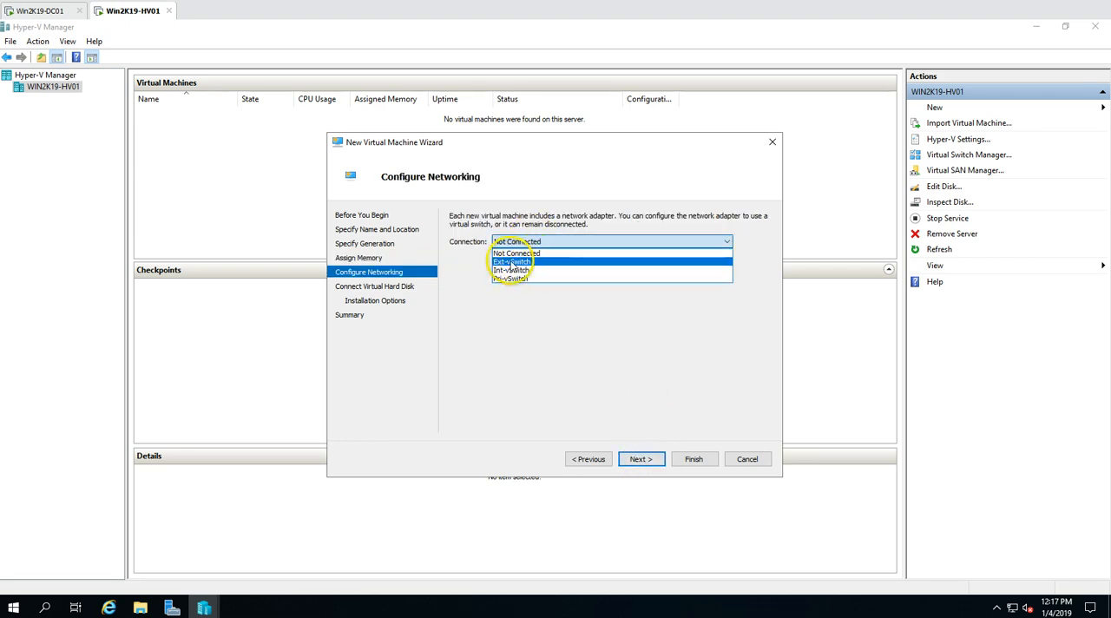
{"action": "left_click", "coordinate": [520, 262]}
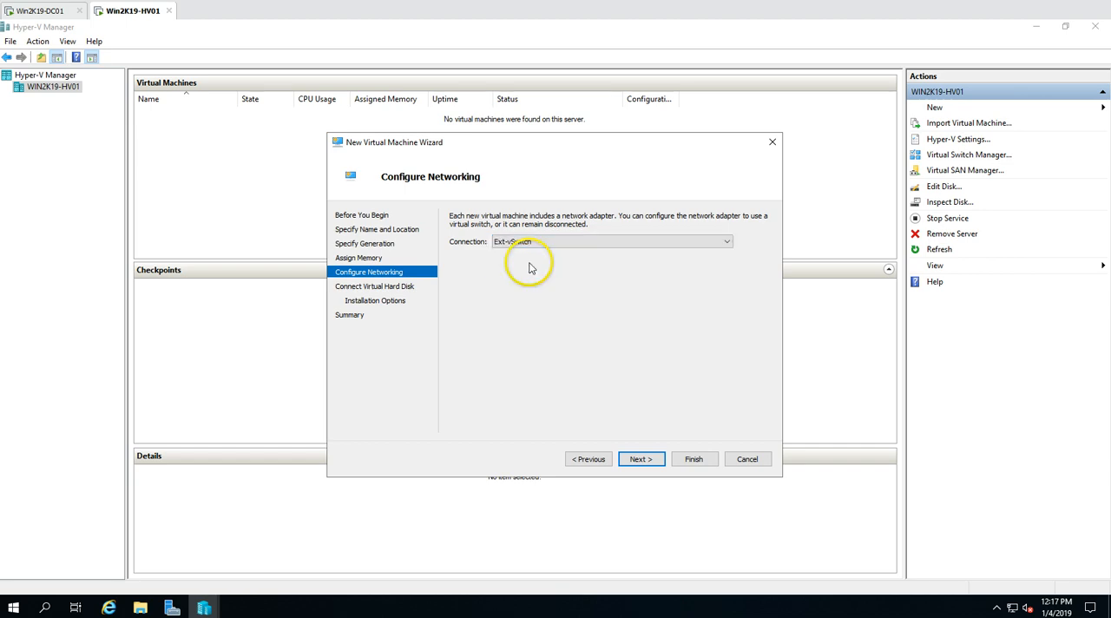
{"action": "left_click", "coordinate": [640, 459]}
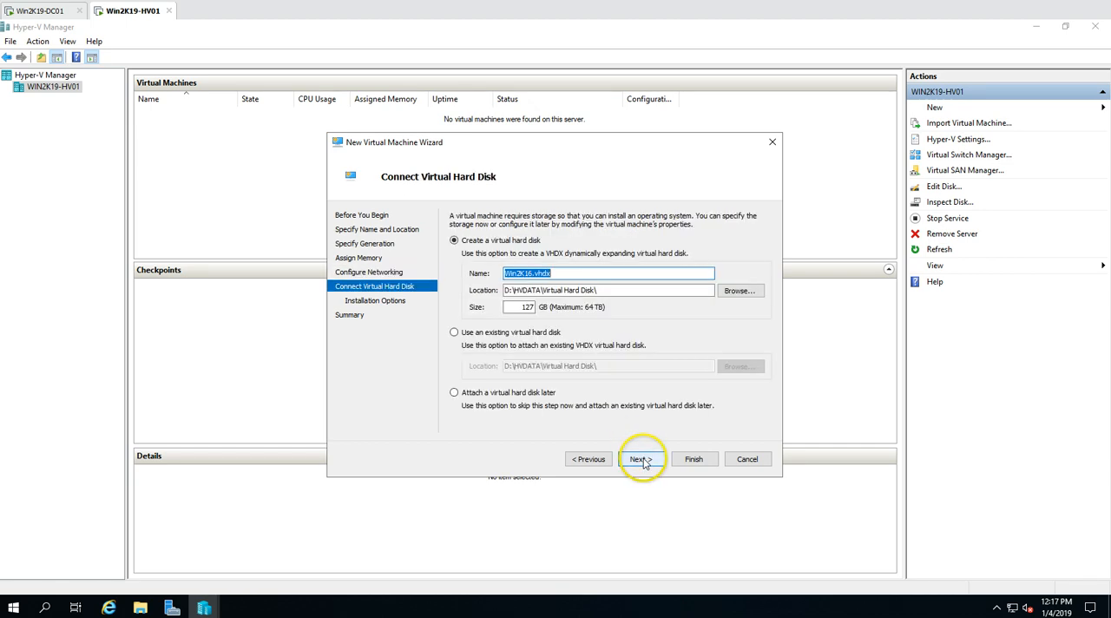
Set the new virtual hard disk's size to 61 GB and keep its location at D:\HVDATA\Virtual Hard Disk\
{"action": "double_click", "coordinate": [525, 306]}
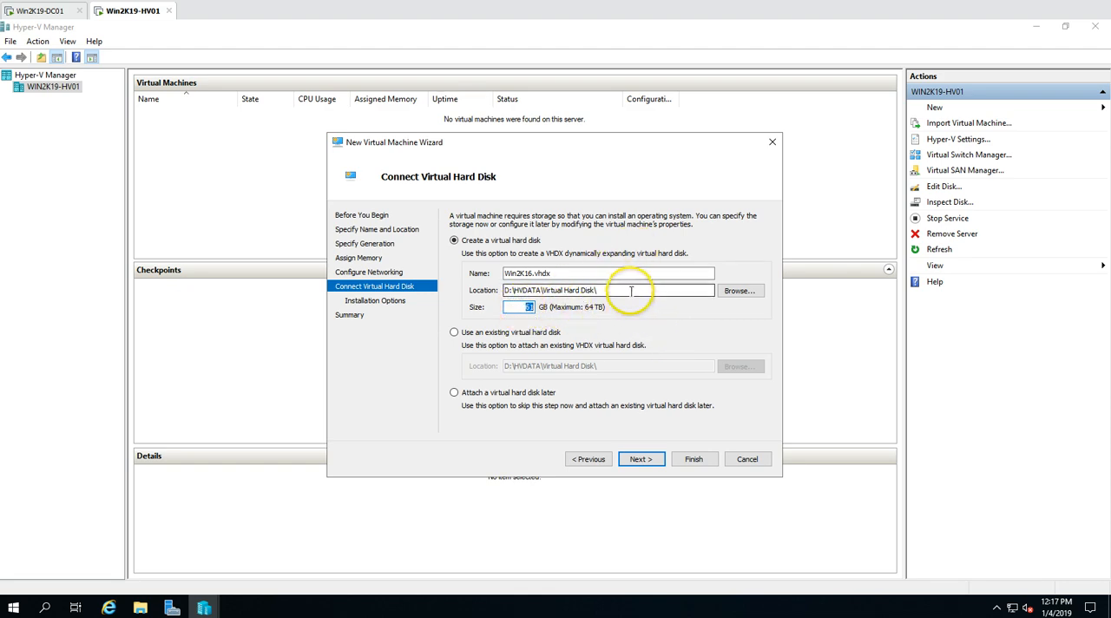
{"action": "left_click_drag", "start_coordinate": [701, 290], "coordinate": [501, 290]}
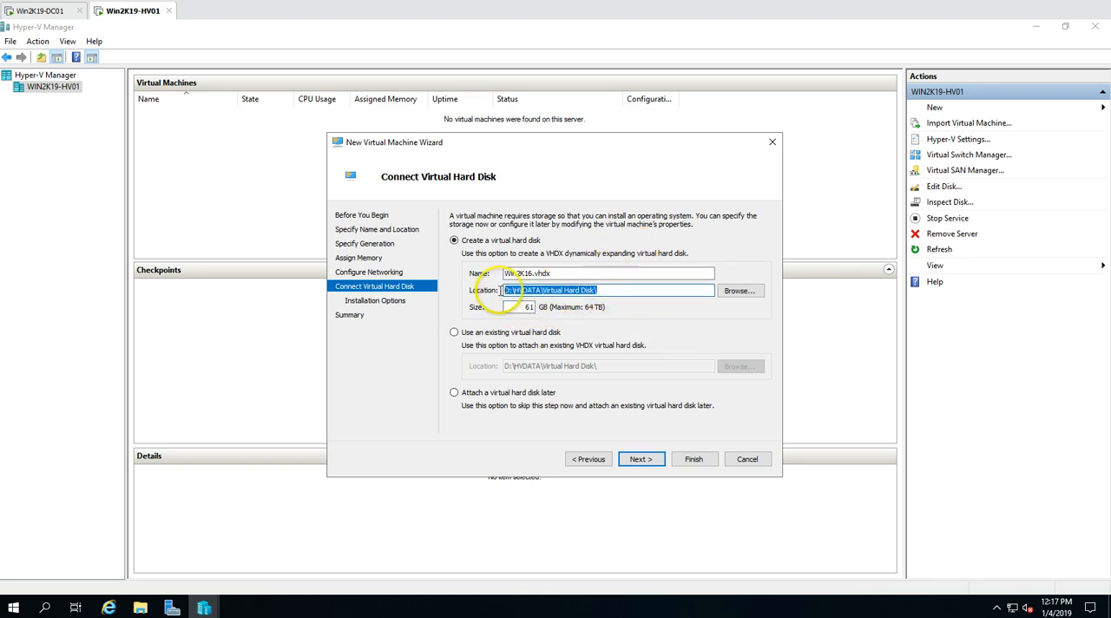
{"action": "left_click", "coordinate": [656, 459]}
Choose installation from a bootable image file and select the SW_DVD9_Win_Svr_STD_Core_and_DataCtr_Core 2016 ISO in D:\ISO
{"action": "left_click", "coordinate": [522, 257]}
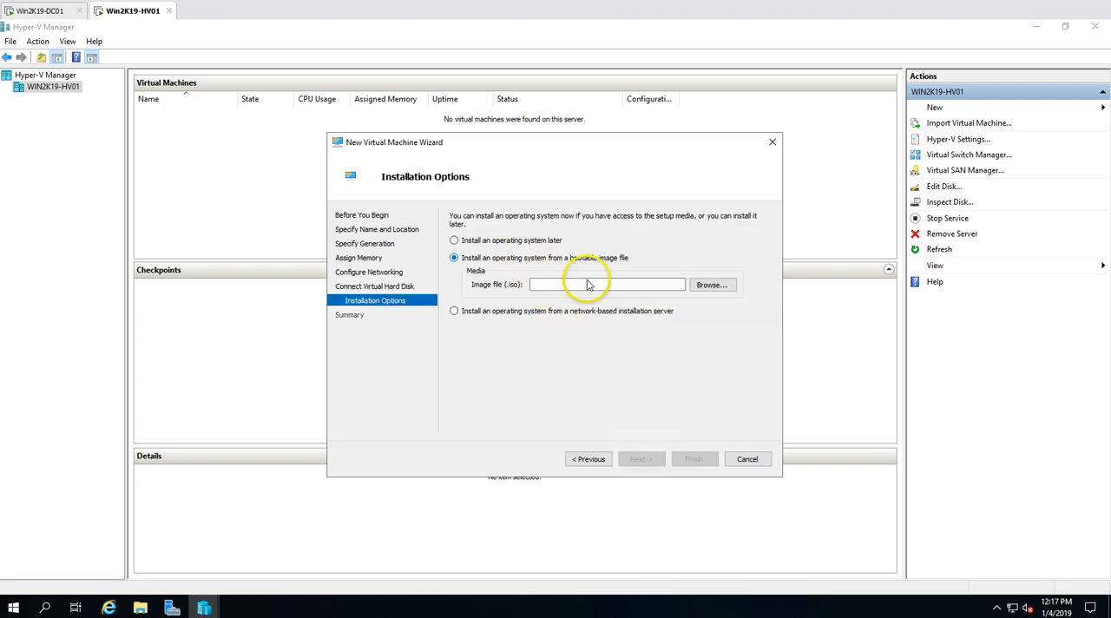
{"action": "left_click", "coordinate": [713, 286]}
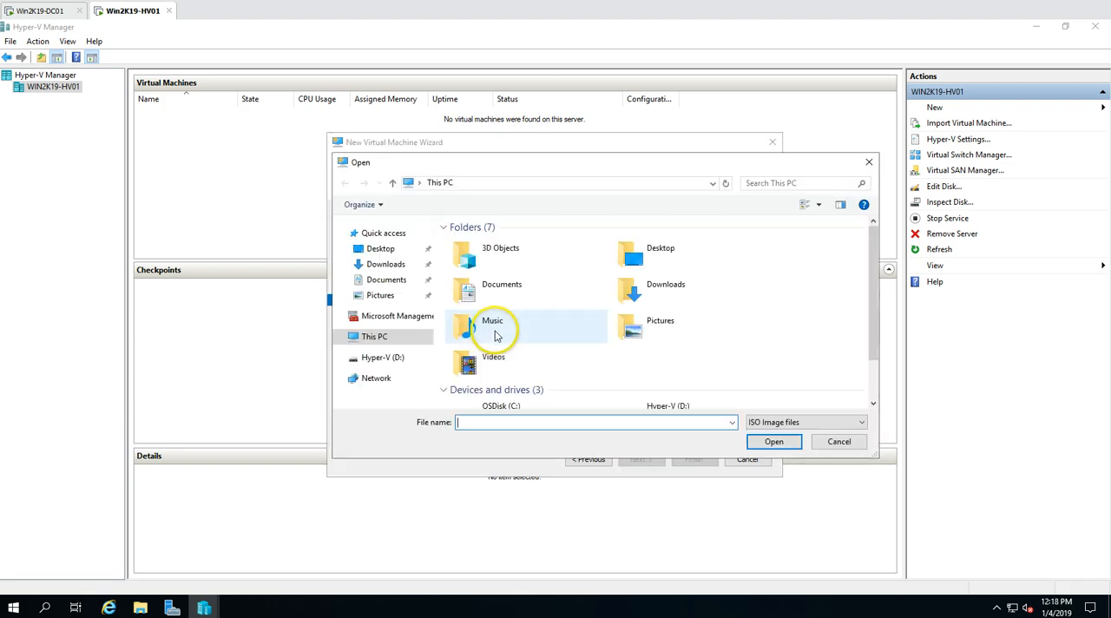
{"action": "scroll", "coordinate": [869, 389], "scroll_direction": "down", "scroll_amount": 3}
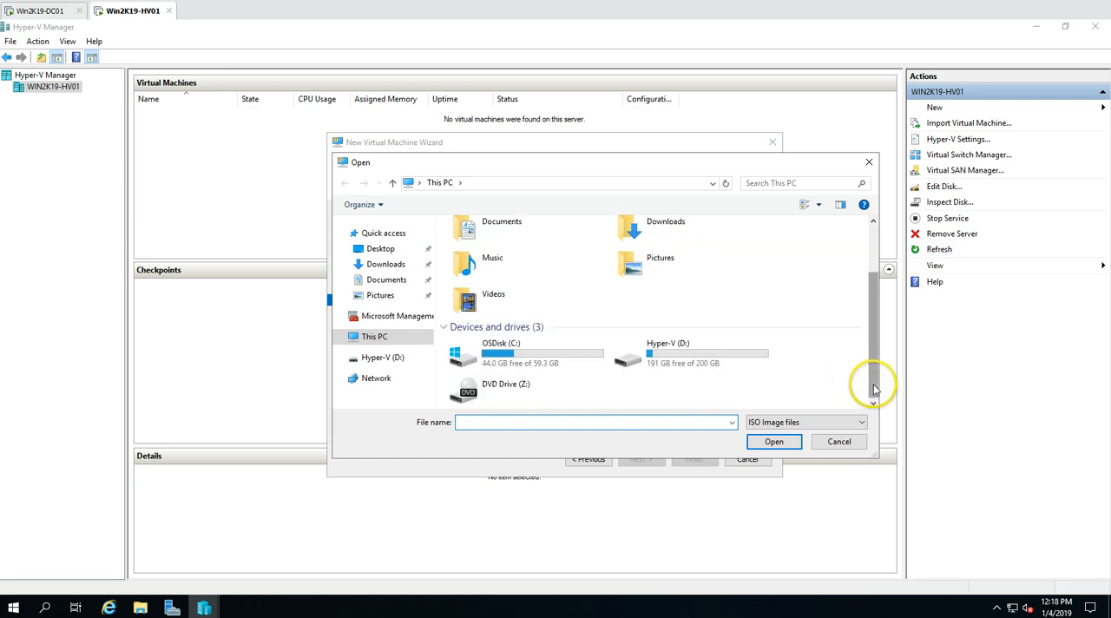
{"action": "double_click", "coordinate": [662, 366]}
{"action": "double_click", "coordinate": [467, 255]}
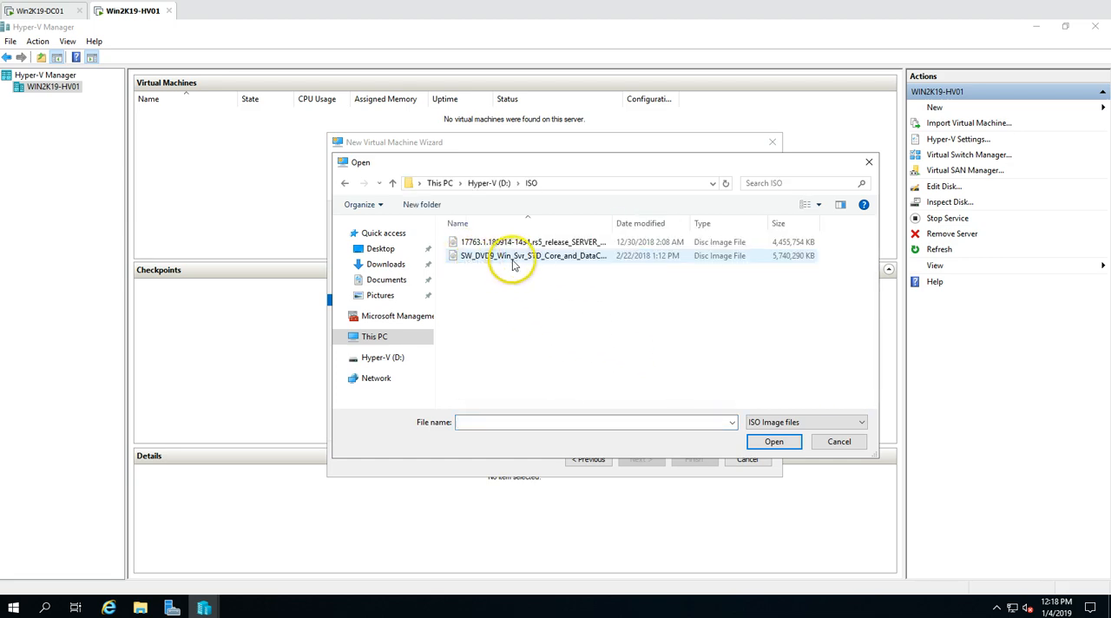
{"action": "left_click", "coordinate": [529, 255]}
{"action": "left_click", "coordinate": [771, 442]}
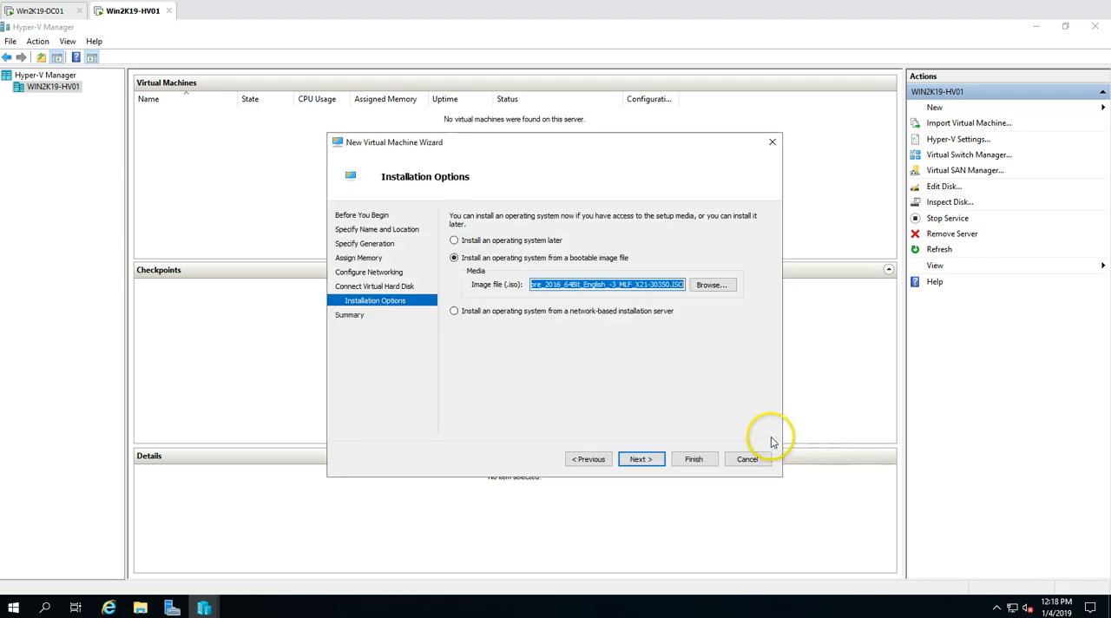
{"action": "left_click", "coordinate": [643, 459]}
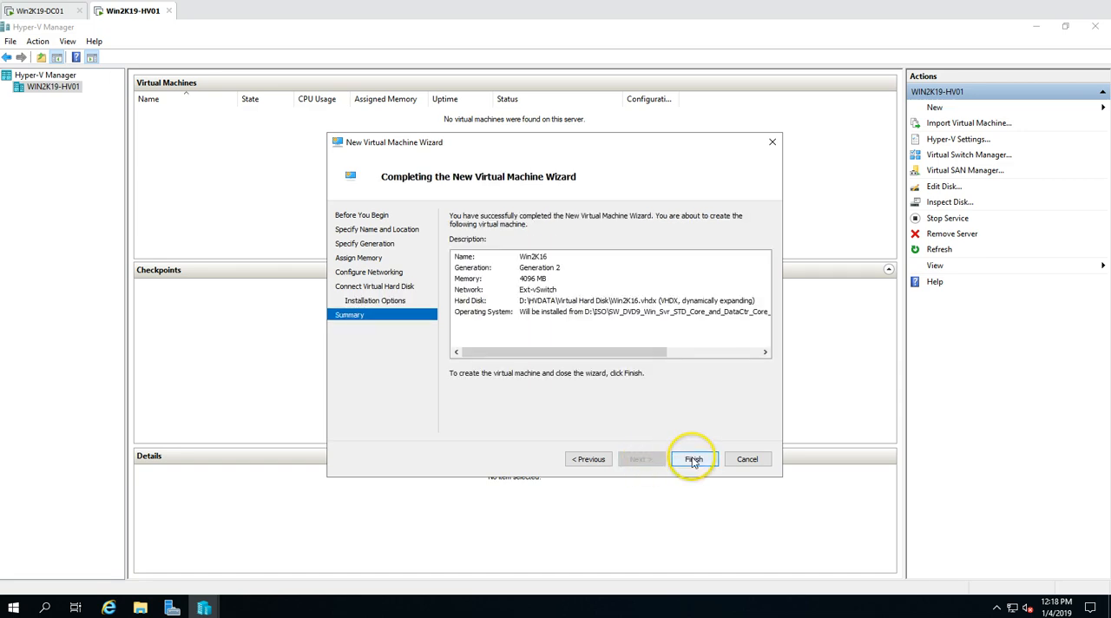
Review the name, generation, memory, network, hard disk and operating system in the summary, and create the virtual machine
{"action": "left_click_drag", "start_coordinate": [590, 351], "coordinate": [499, 338]}
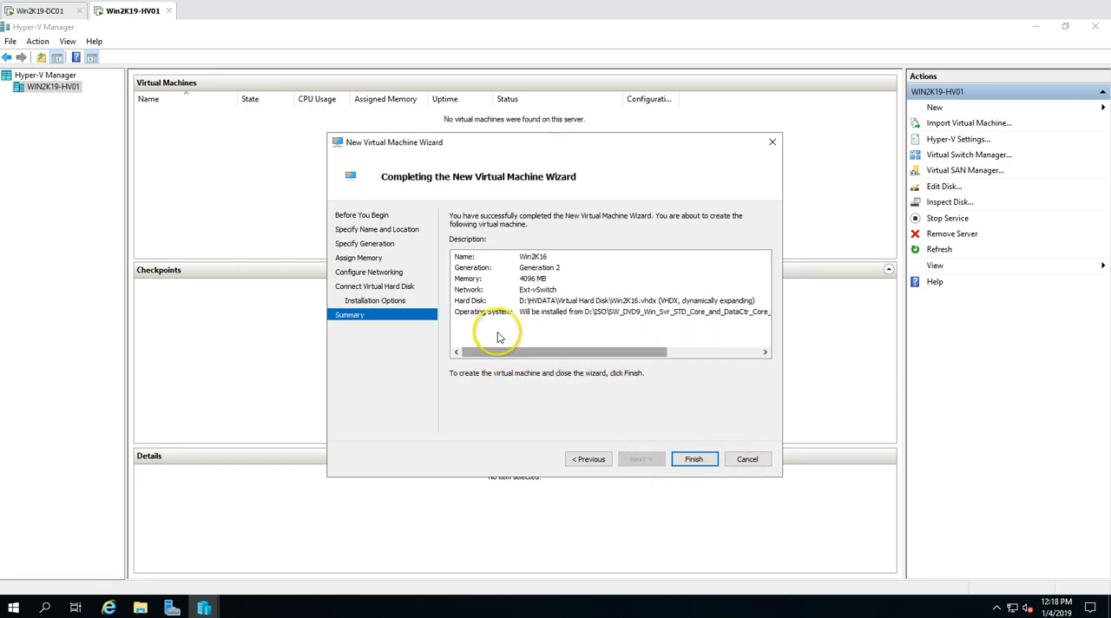
{"action": "left_click", "coordinate": [530, 257]}
{"action": "left_click", "coordinate": [533, 267]}
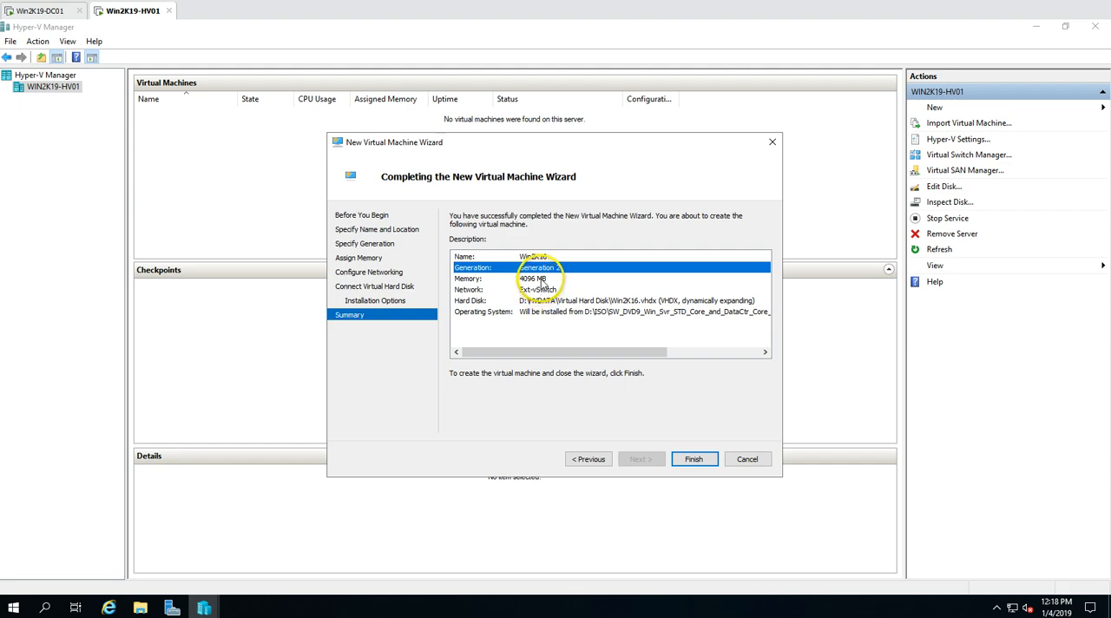
{"action": "left_click", "coordinate": [541, 280]}
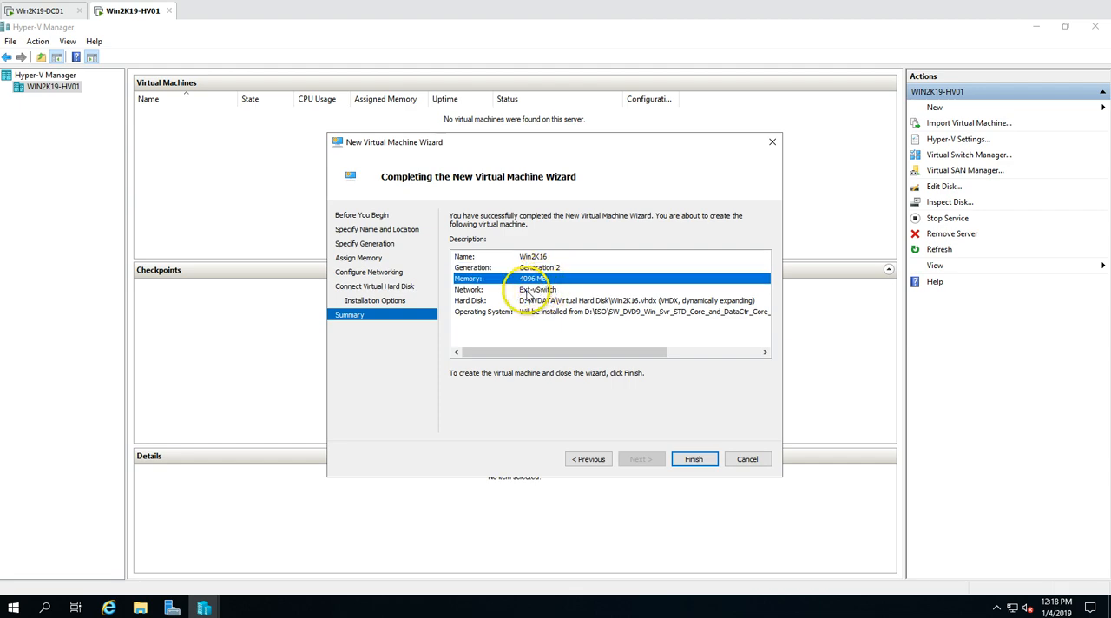
{"action": "left_click", "coordinate": [534, 290]}
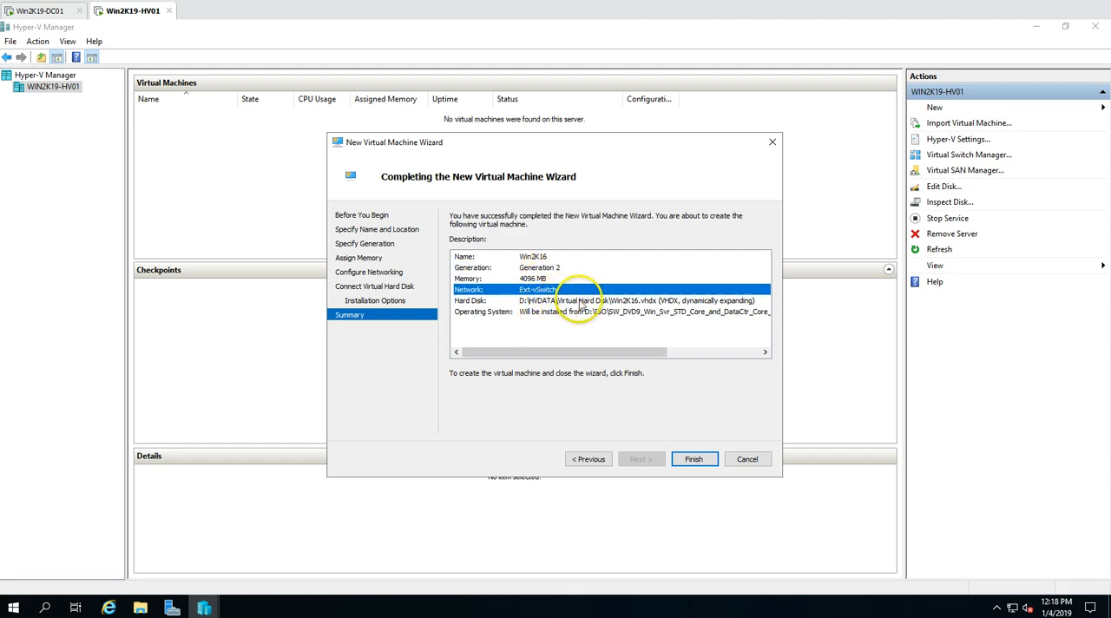
{"action": "left_click", "coordinate": [580, 301]}
{"action": "left_click_drag", "start_coordinate": [643, 351], "coordinate": [455, 349]}
{"action": "left_click", "coordinate": [536, 314]}
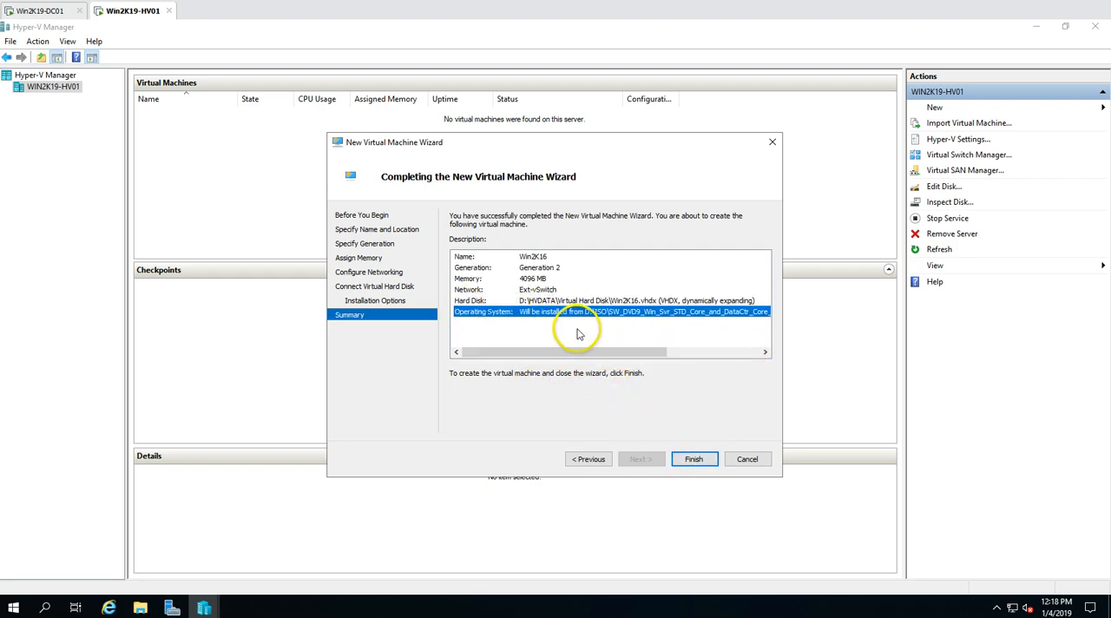
{"action": "left_click", "coordinate": [706, 462]}
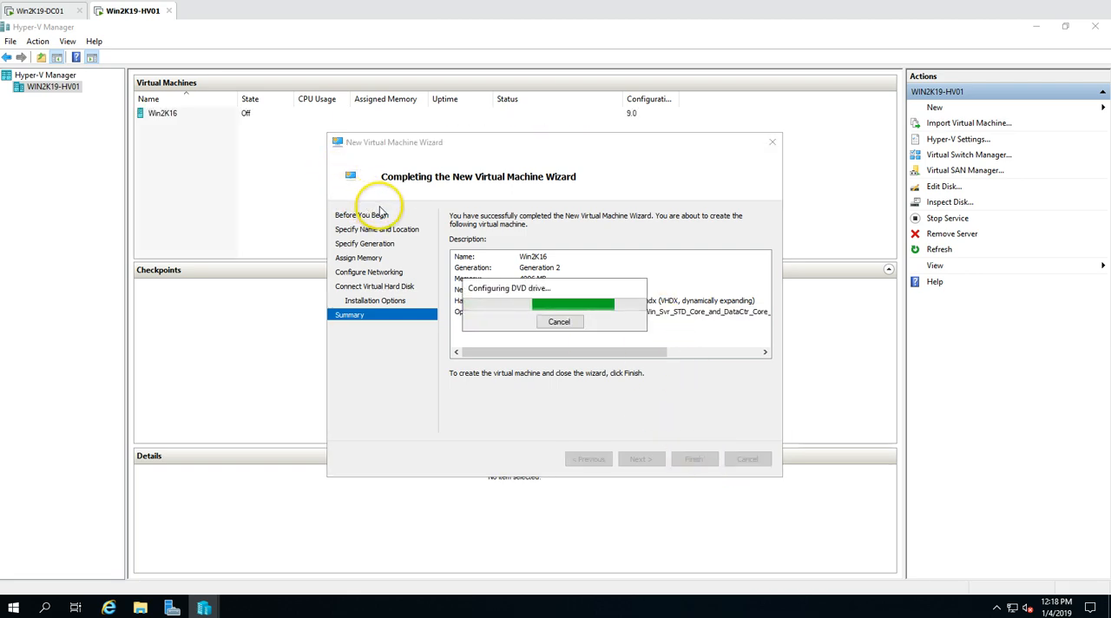
Set the number of virtual processors for Win2K16 to 4 and save its settings
{"action": "right_click", "coordinate": [203, 119]}
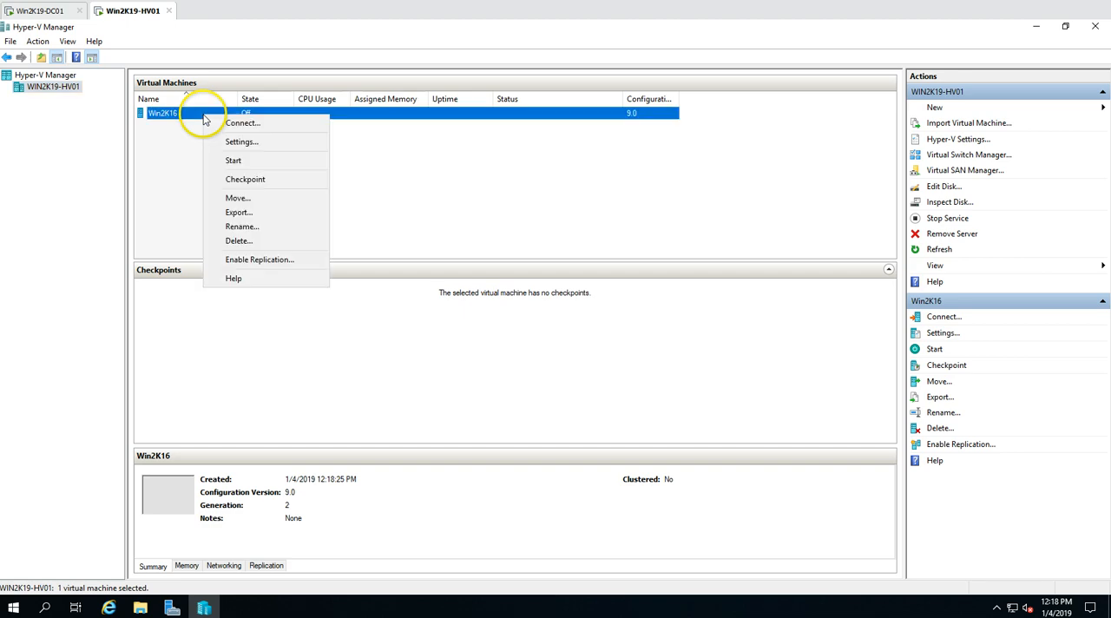
{"action": "left_click", "coordinate": [240, 141]}
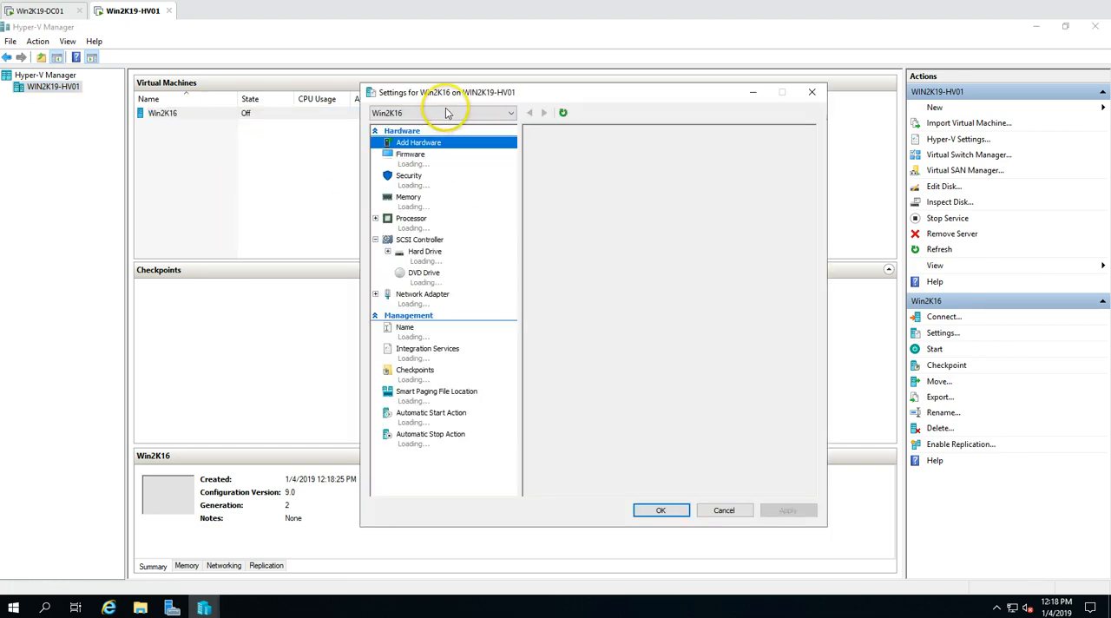
{"action": "left_click", "coordinate": [429, 224]}
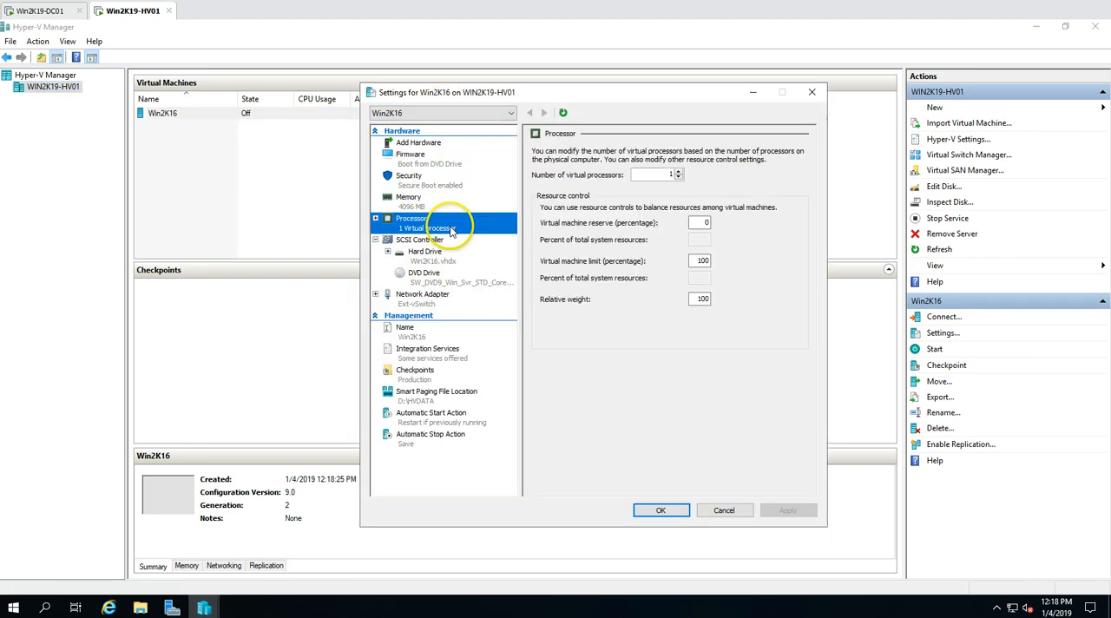
{"action": "left_click", "coordinate": [679, 172]}
{"action": "left_click", "coordinate": [679, 172]}
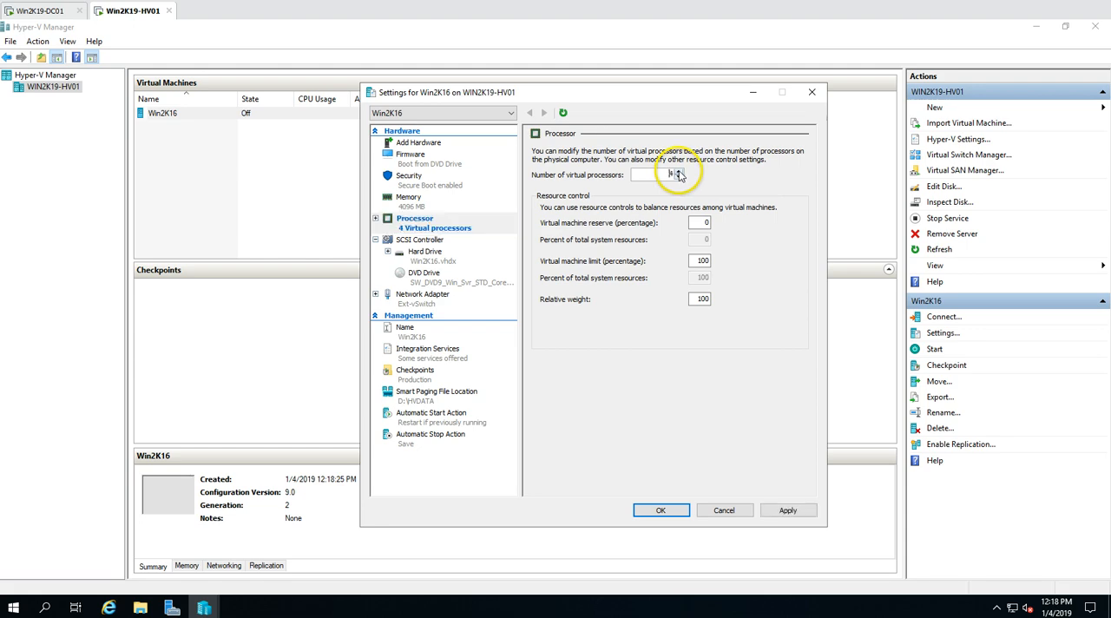
{"action": "left_click", "coordinate": [787, 510]}
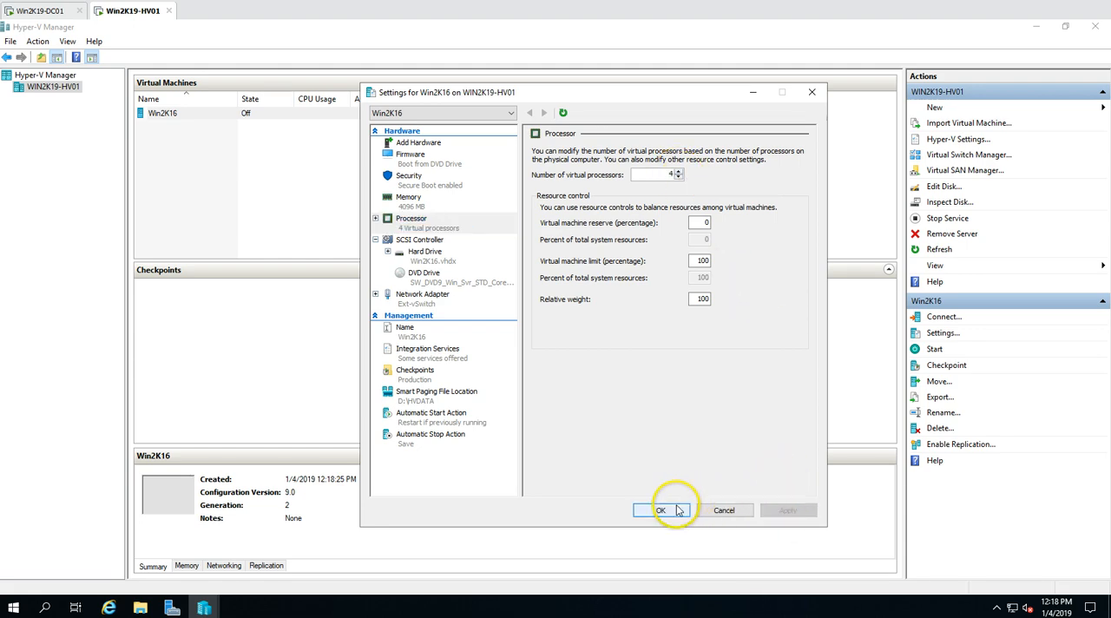
{"action": "left_click", "coordinate": [660, 509]}
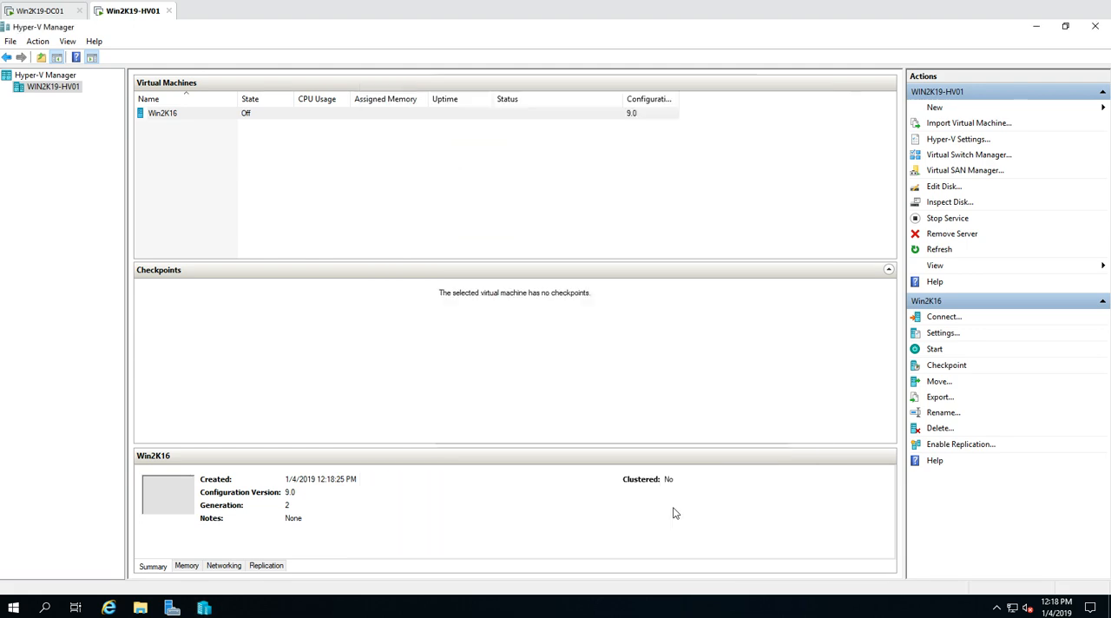
Connect to Win2K16, start it and boot from the DVD, moving the connection window clear of the virtual machine list
{"action": "left_click", "coordinate": [252, 114]}
{"action": "right_click", "coordinate": [245, 114]}
{"action": "left_click", "coordinate": [271, 126]}
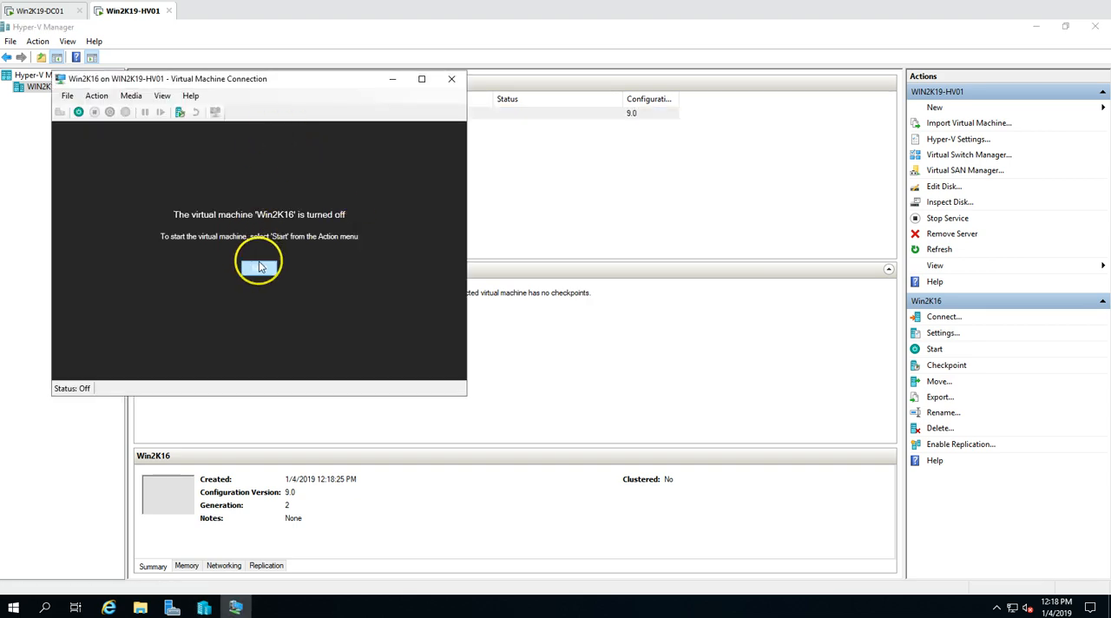
{"action": "left_click", "coordinate": [259, 270]}
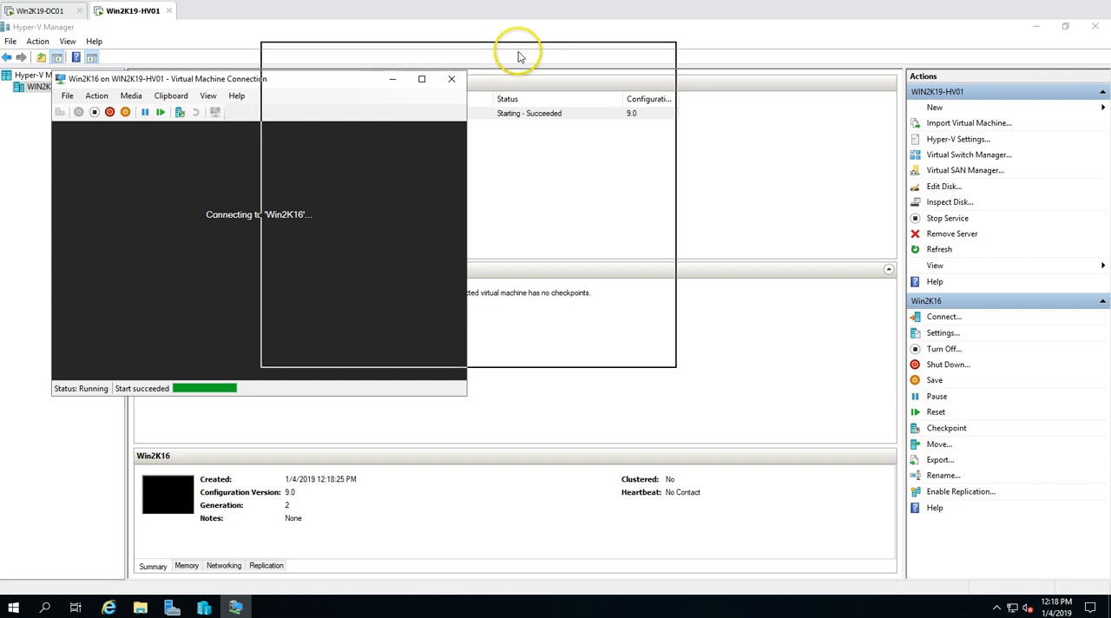
{"action": "left_click_drag", "start_coordinate": [317, 82], "coordinate": [518, 53]}
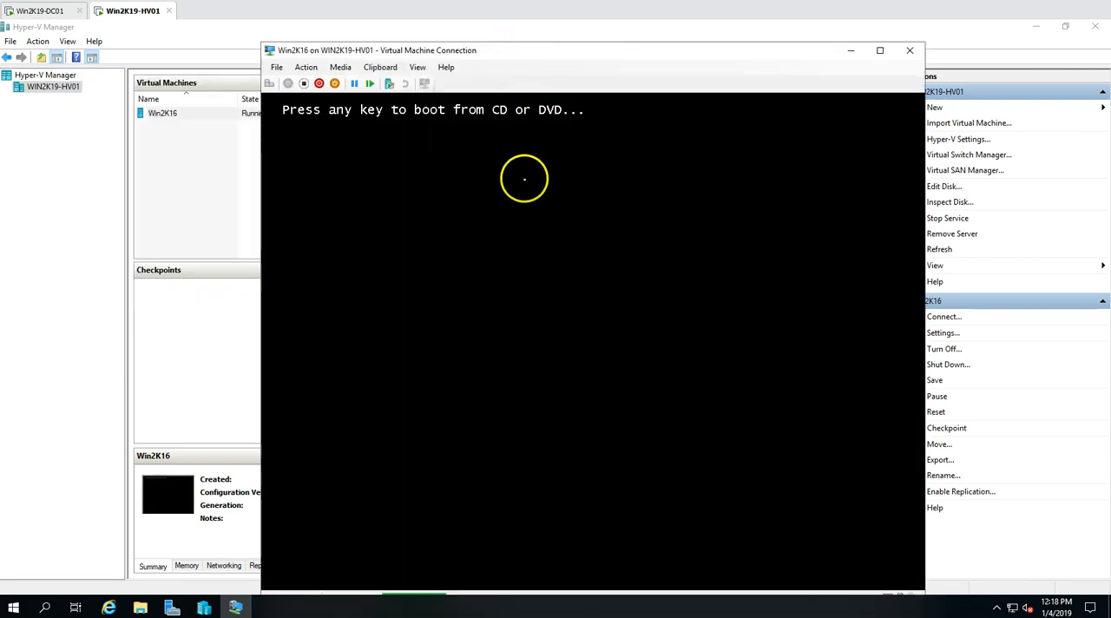
{"action": "key", "text": "Return"}
{"action": "key", "text": "Return"}
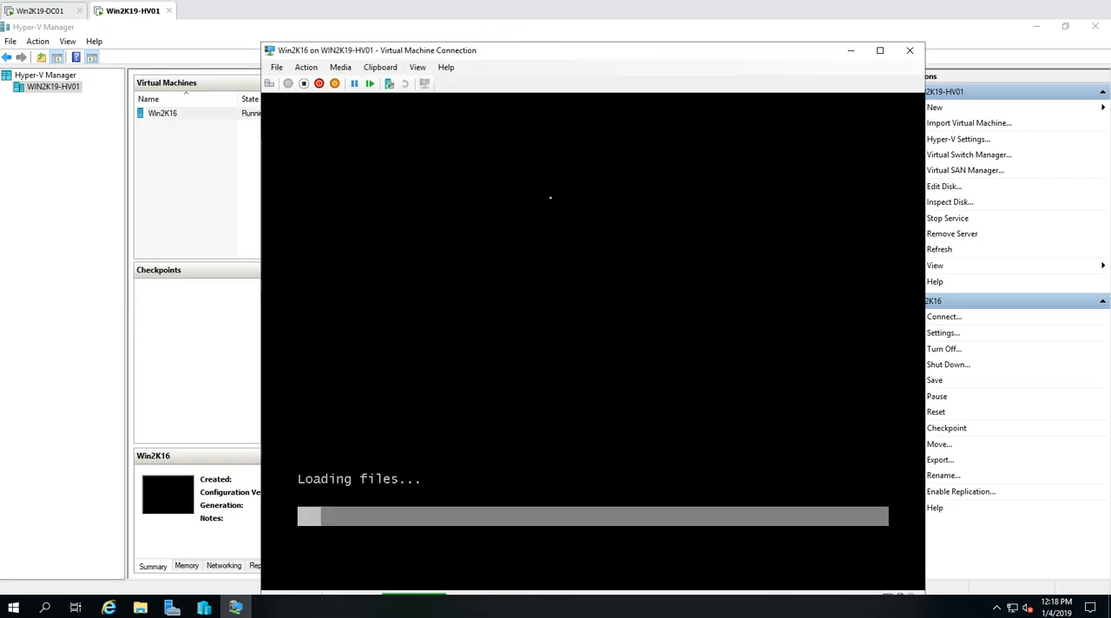
{"action": "left_click_drag", "start_coordinate": [561, 58], "coordinate": [603, 35]}
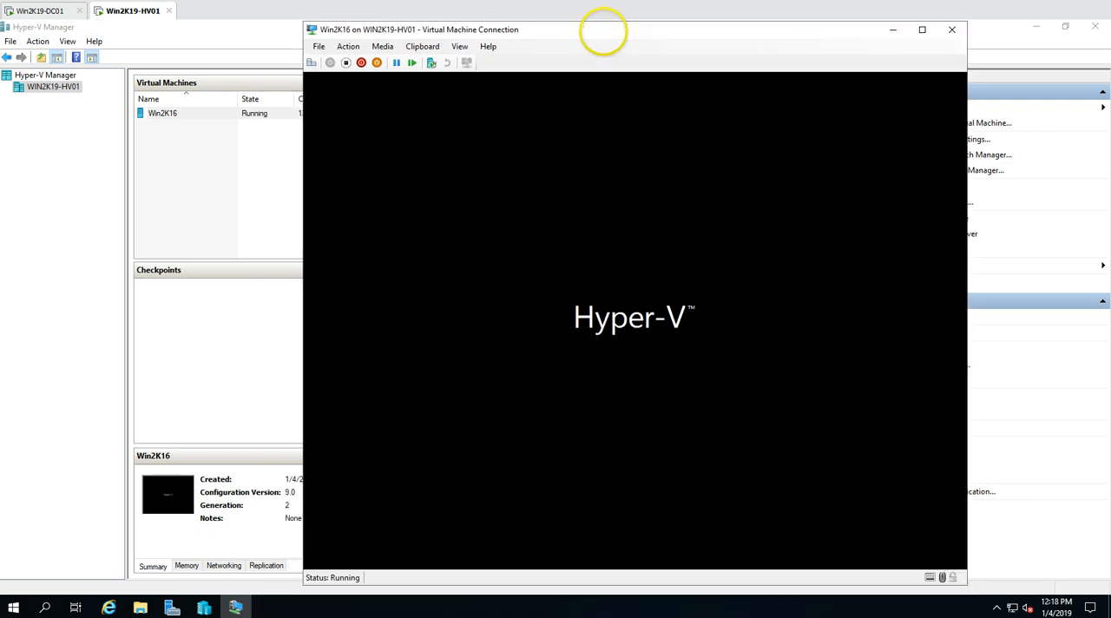
Start another new virtual machine on WIN2K19-HV01 up to its name and location, placing the wizard beside the Win2K16 window
{"action": "left_click", "coordinate": [1034, 53]}
{"action": "right_click", "coordinate": [52, 88]}
{"action": "mouse_move", "coordinate": [184, 97]}
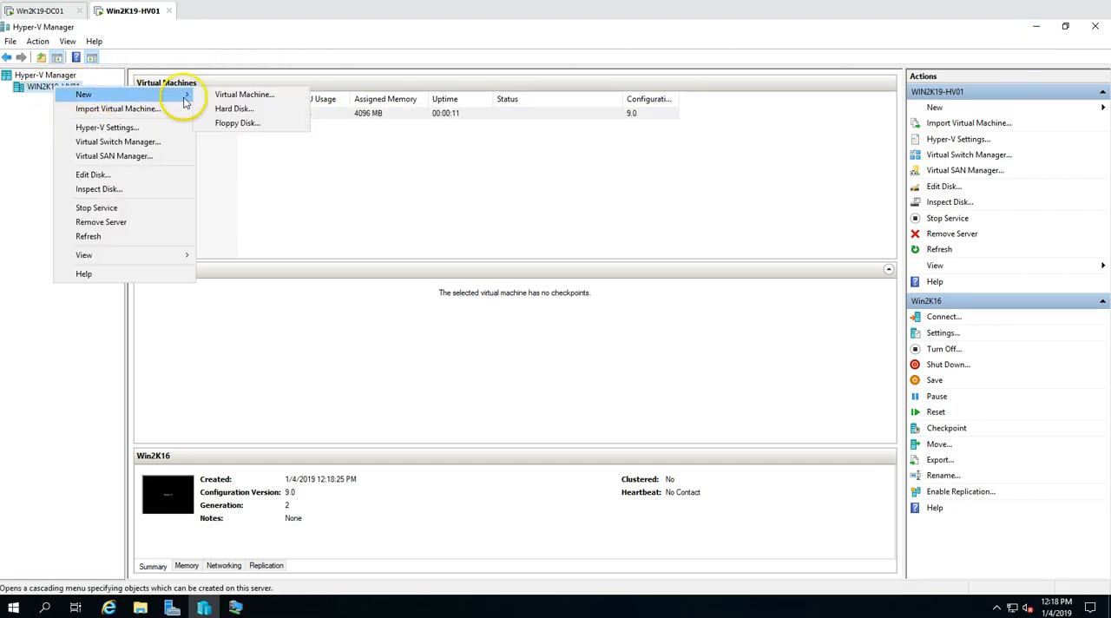
{"action": "left_click", "coordinate": [244, 94]}
{"action": "left_click", "coordinate": [1035, 26]}
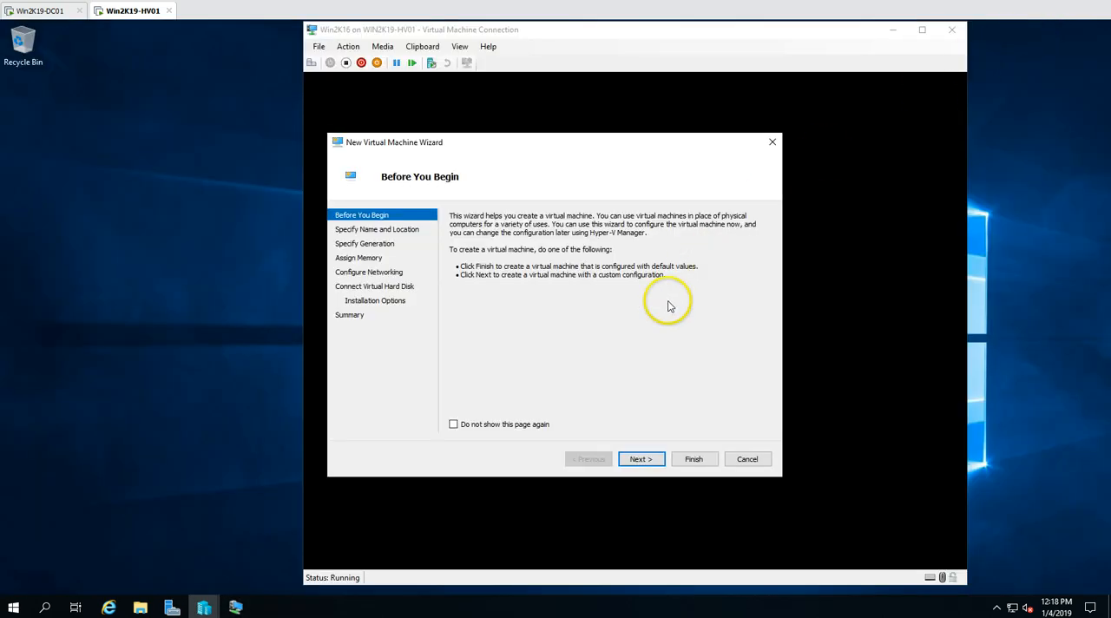
{"action": "left_click_drag", "start_coordinate": [394, 142], "coordinate": [116, 136]}
{"action": "left_click", "coordinate": [370, 454]}
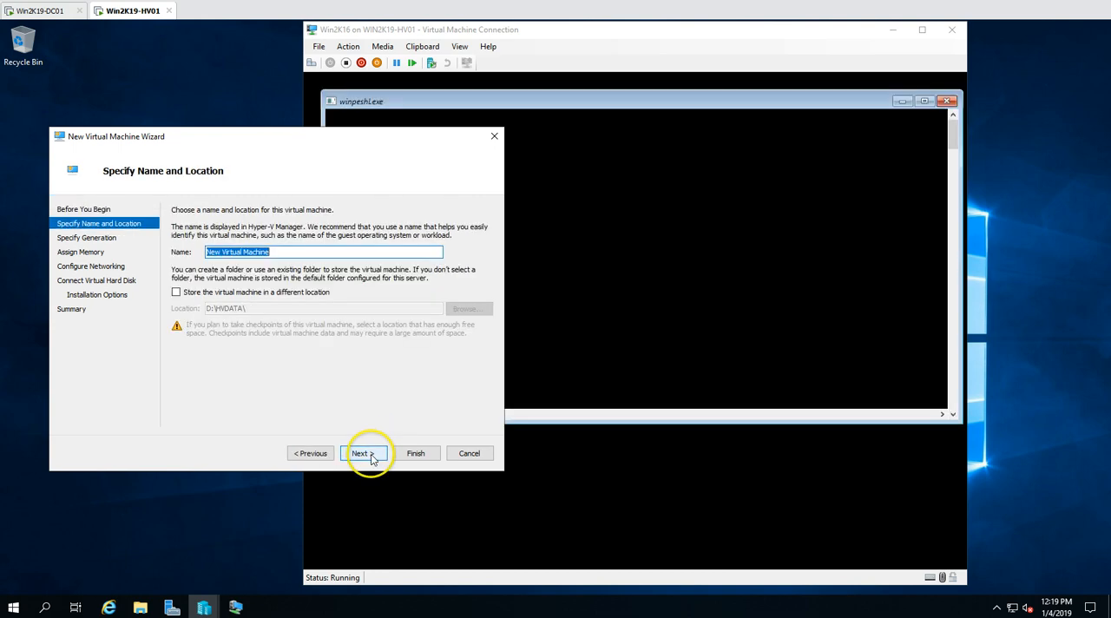
Accept English (United States) and the US keyboard in Win2K16's Windows Setup, and start the installation
{"action": "left_click", "coordinate": [669, 44]}
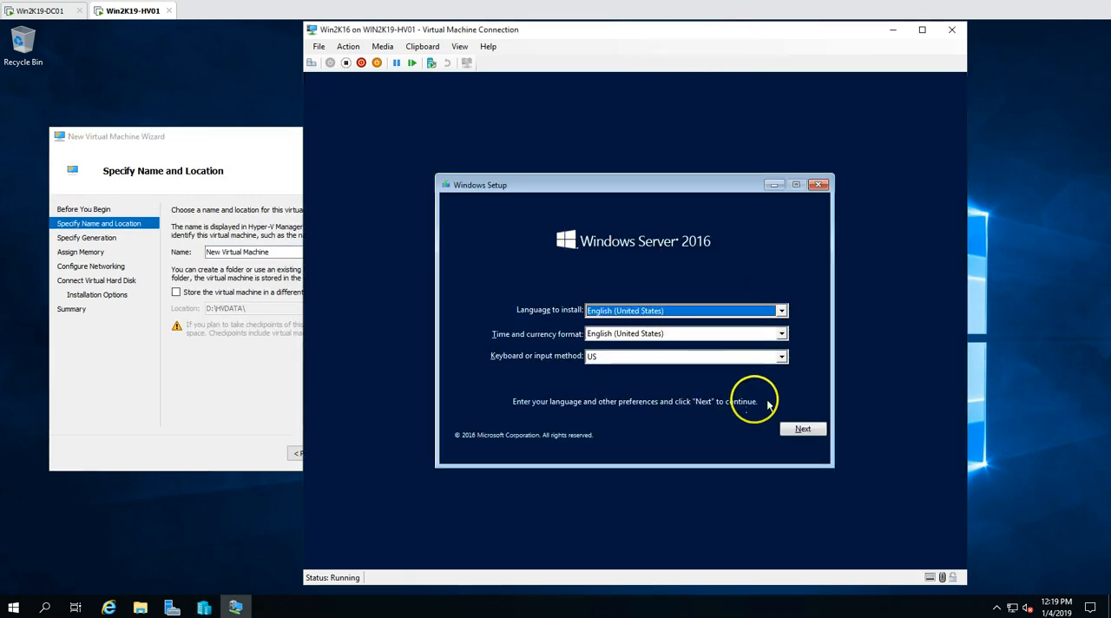
{"action": "left_click", "coordinate": [802, 428]}
{"action": "left_click", "coordinate": [667, 332]}
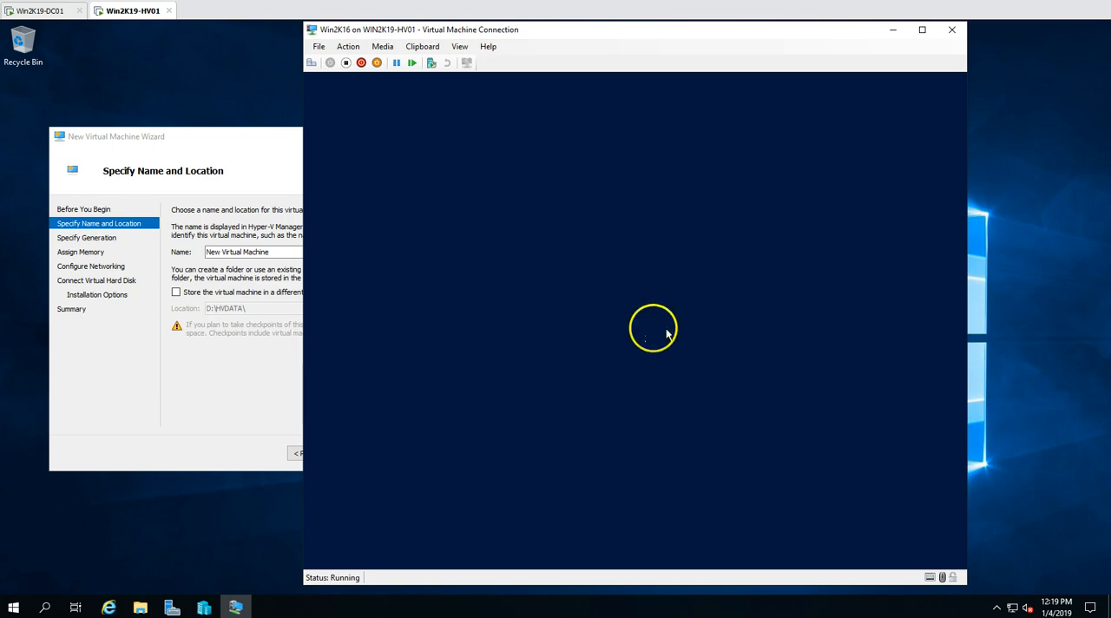
Move the Win2K16 connection window clear of the wizard, name the new virtual machine Win2K19 and make it Generation 2
{"action": "left_click_drag", "start_coordinate": [686, 33], "coordinate": [784, 42]}
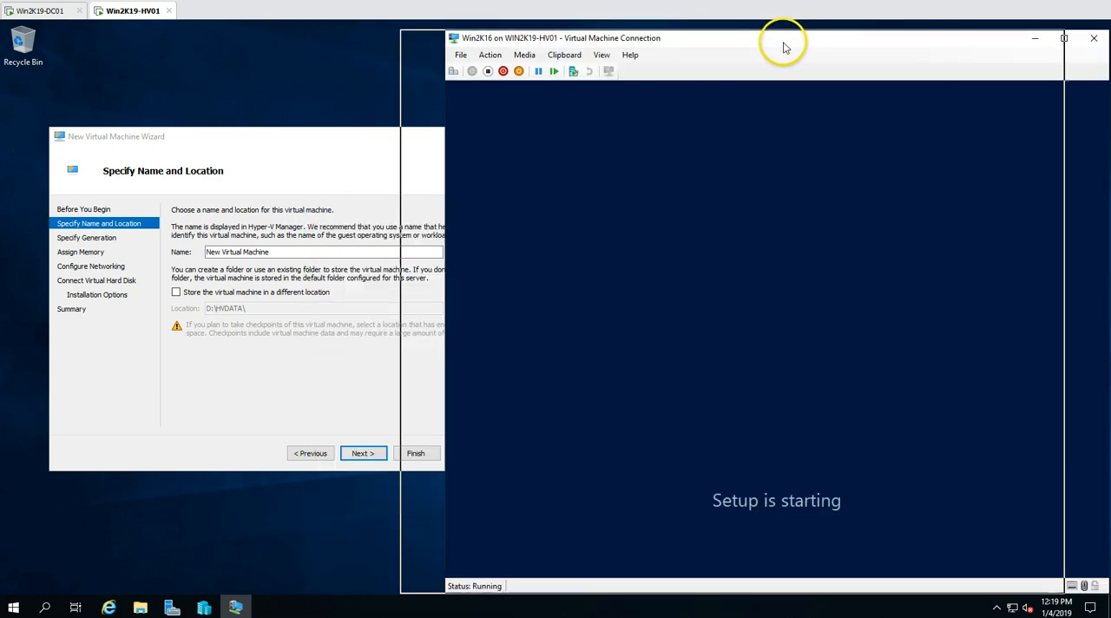
{"action": "left_click", "coordinate": [282, 217]}
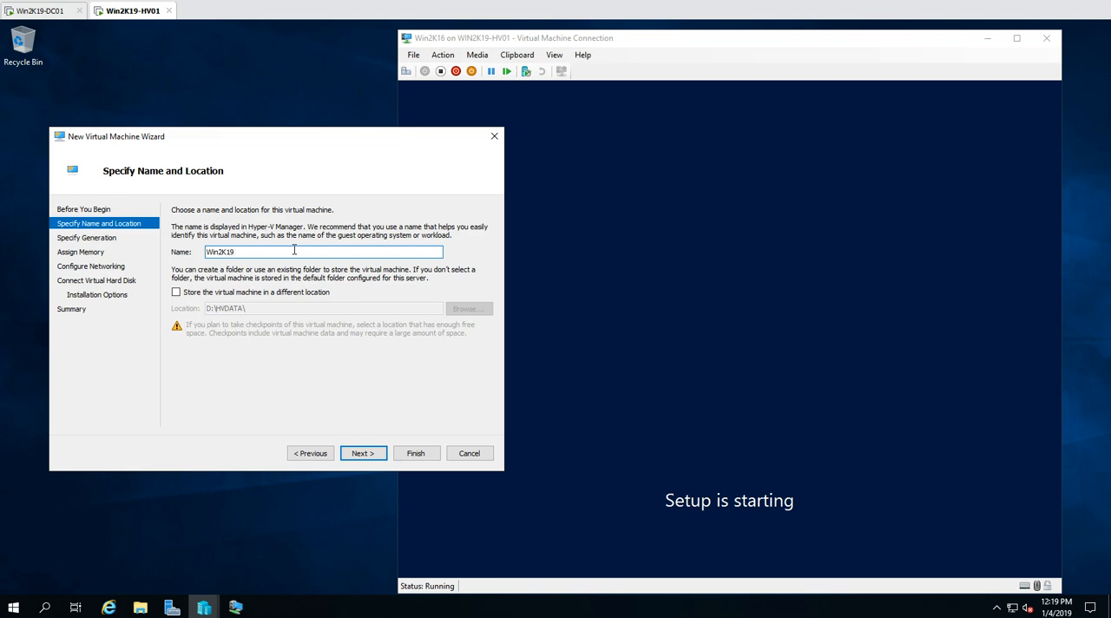
{"action": "key", "text": "Return"}
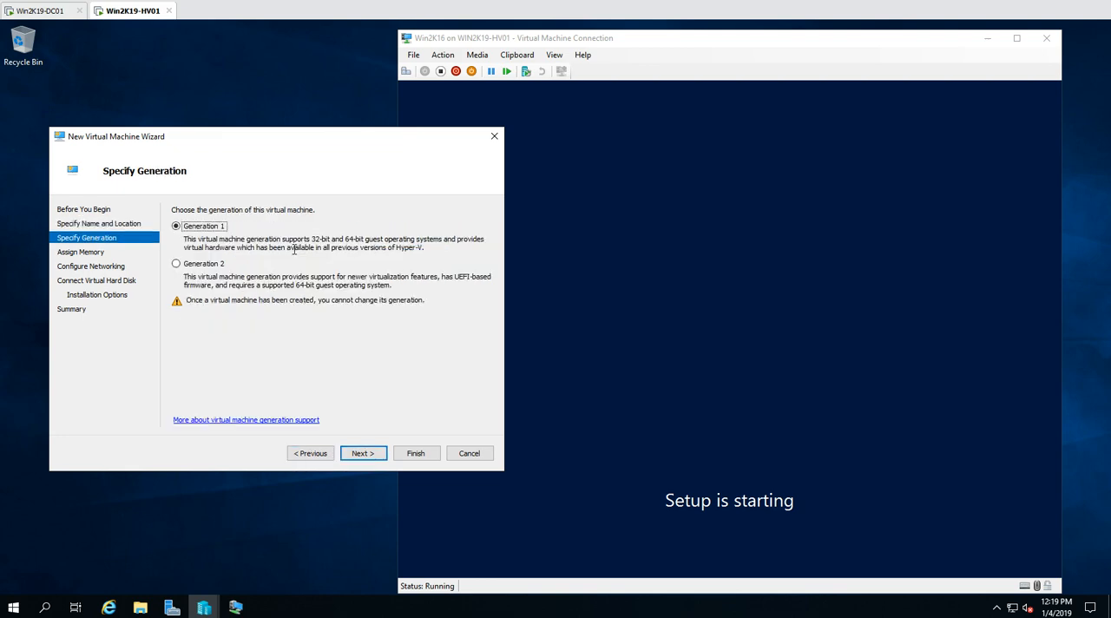
{"action": "left_click", "coordinate": [186, 262]}
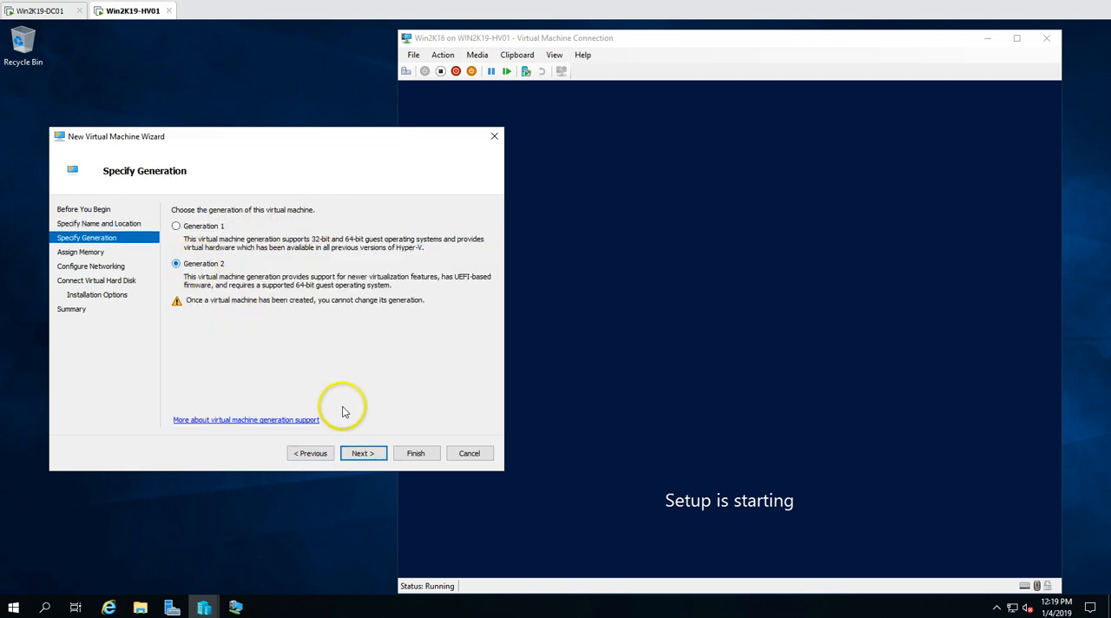
Assign 4096 MB of startup memory to Win2K19 and connect its network adapter to Ext-vSwitch
{"action": "left_click", "coordinate": [364, 449]}
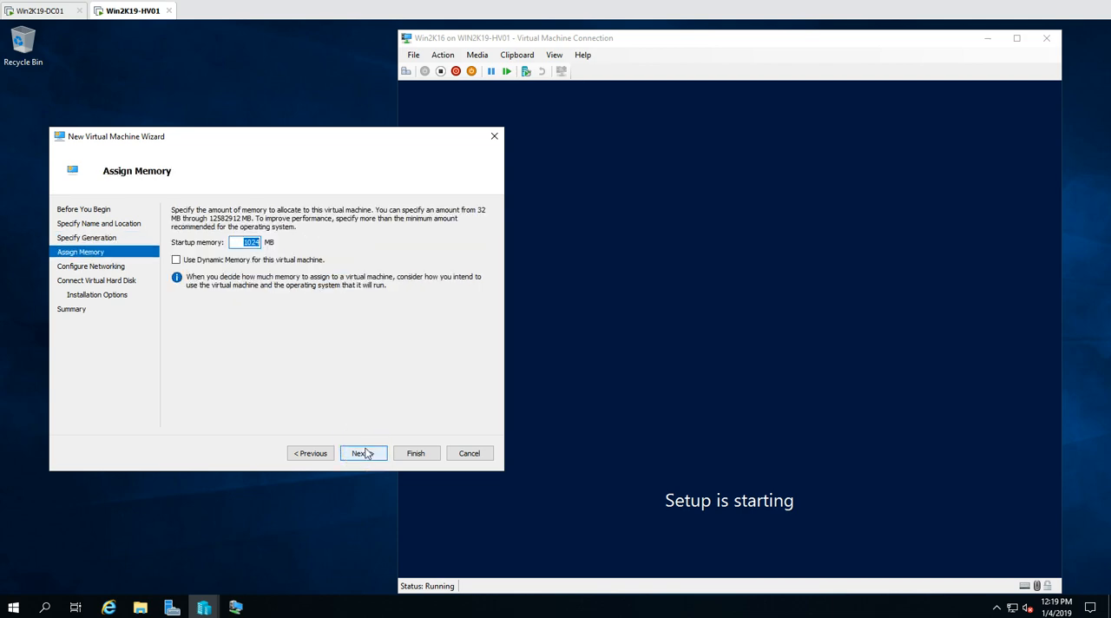
{"action": "type", "text": "4096"}
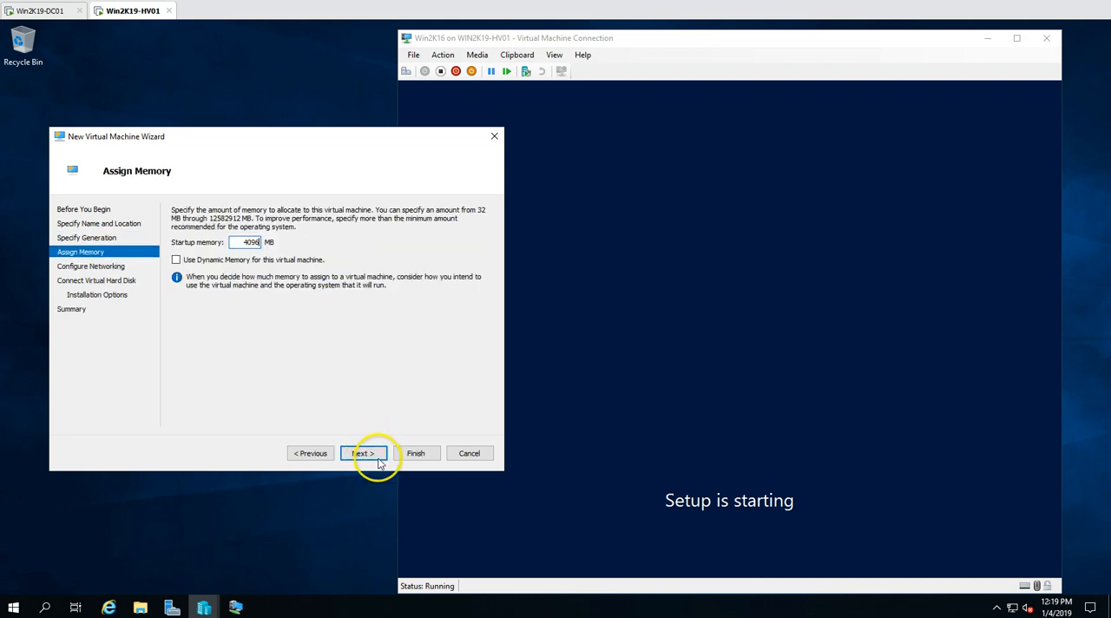
{"action": "left_click", "coordinate": [364, 453]}
{"action": "left_click", "coordinate": [280, 236]}
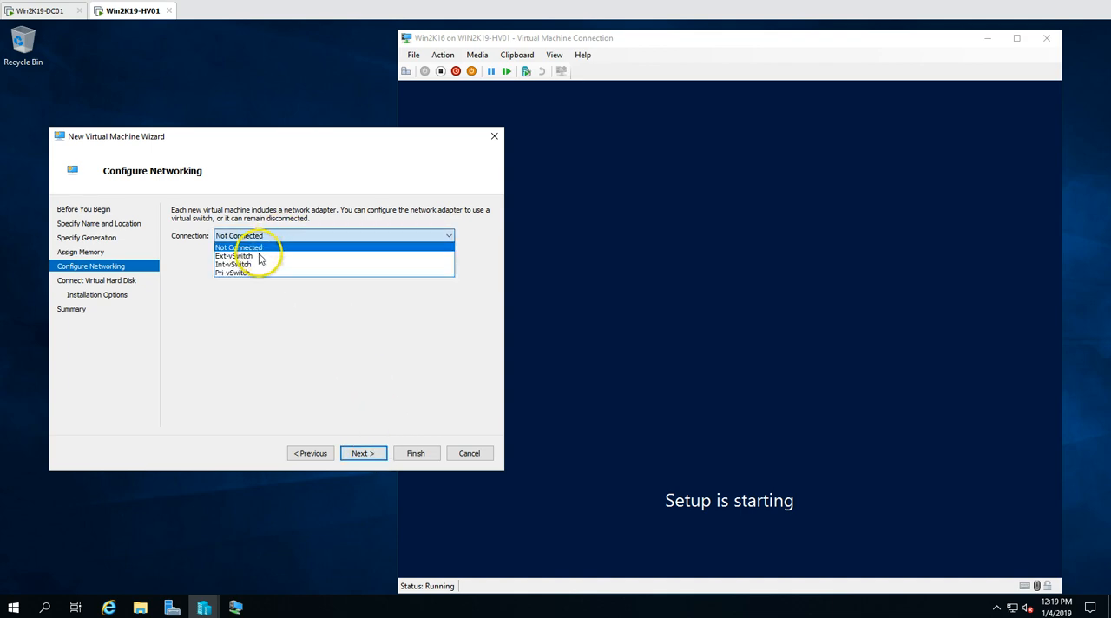
{"action": "left_click", "coordinate": [258, 256]}
Create a 61 GB virtual hard disk for Win2K19 in the wizard
{"action": "left_click", "coordinate": [368, 454]}
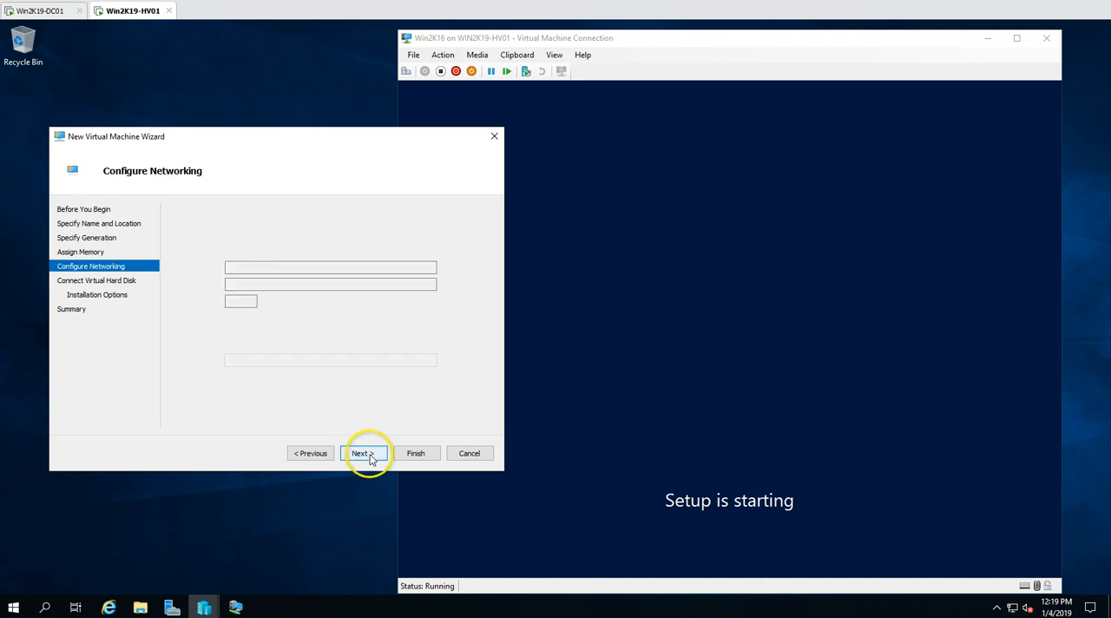
{"action": "left_click_drag", "start_coordinate": [283, 301], "coordinate": [315, 301]}
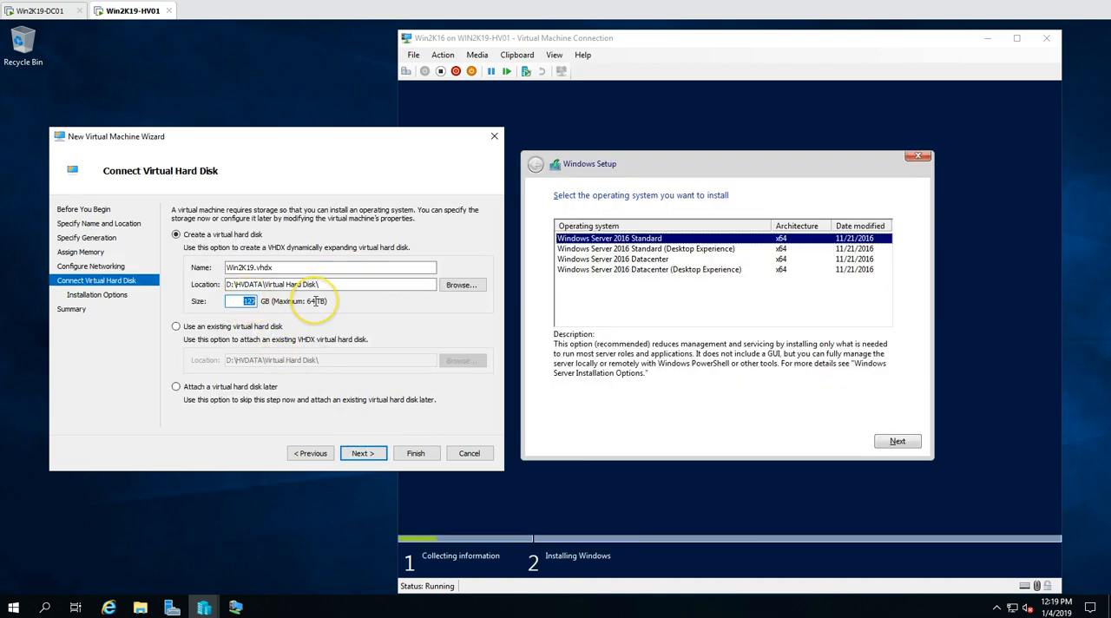
{"action": "left_click", "coordinate": [364, 452]}
In Win2K16's setup, accept the license terms and start a custom installation of Windows Server 2016 Standard (Desktop Experience) on Drive 0
{"action": "left_click", "coordinate": [674, 303]}
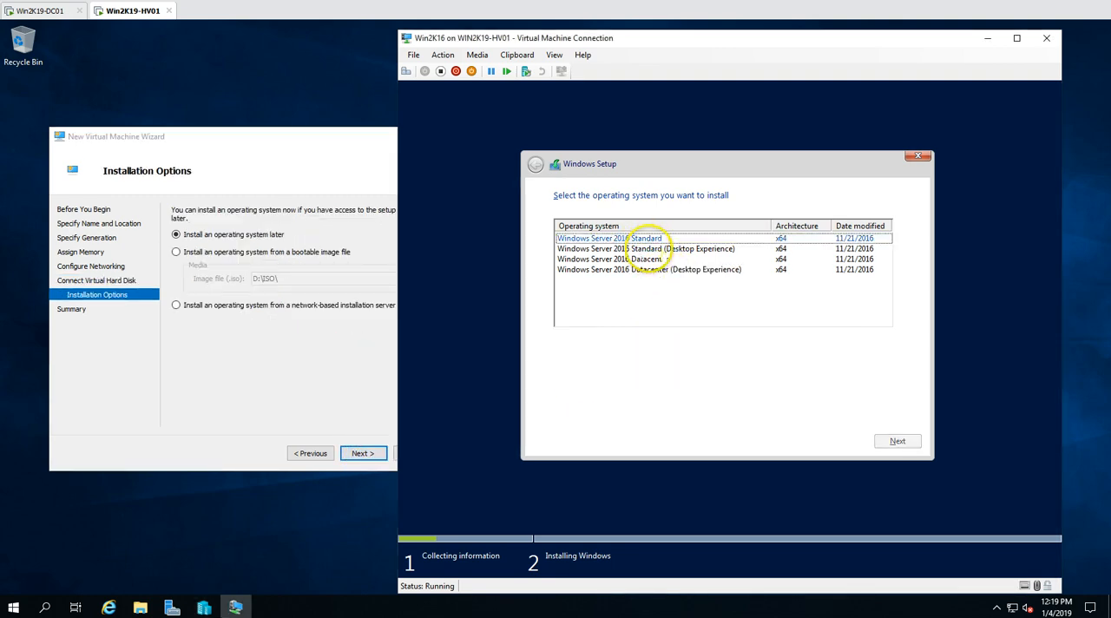
{"action": "left_click", "coordinate": [646, 249]}
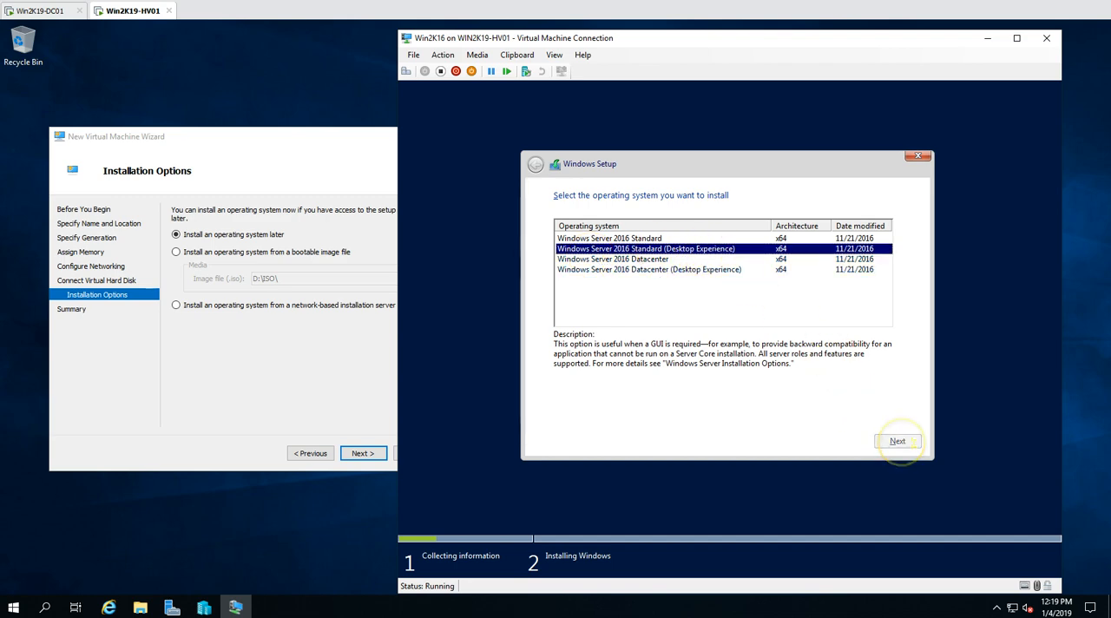
{"action": "left_click", "coordinate": [897, 440]}
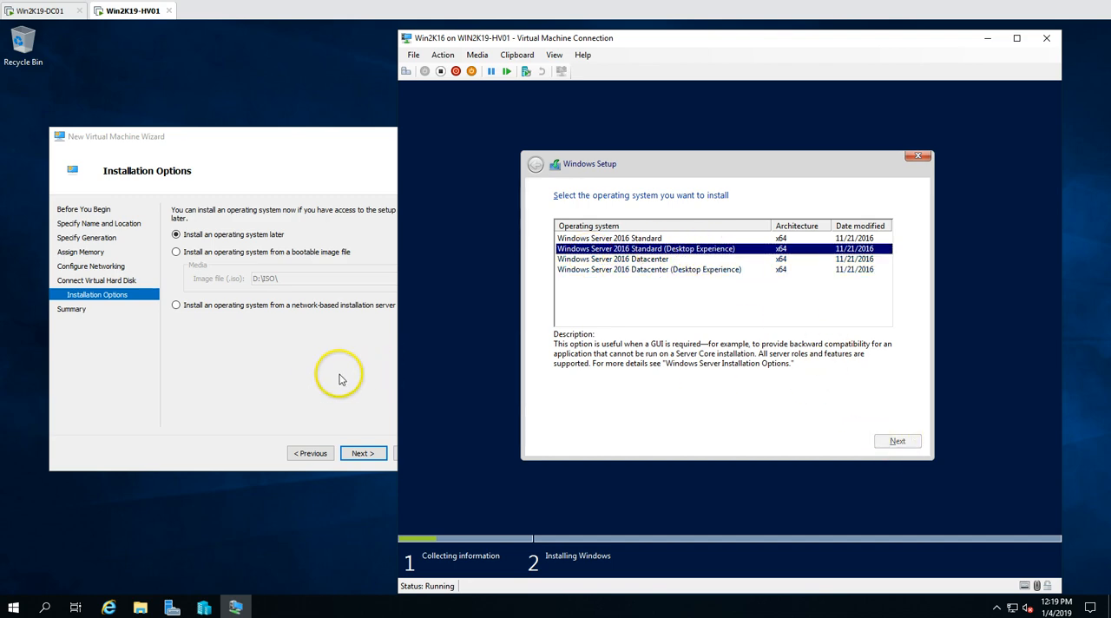
{"action": "left_click", "coordinate": [586, 413]}
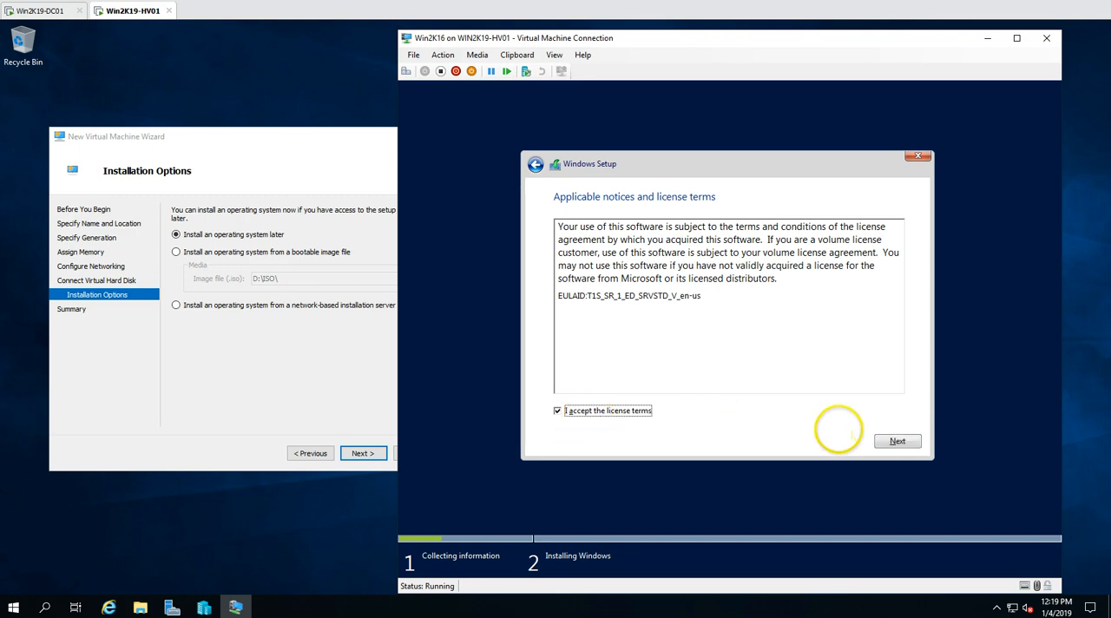
{"action": "left_click", "coordinate": [893, 440]}
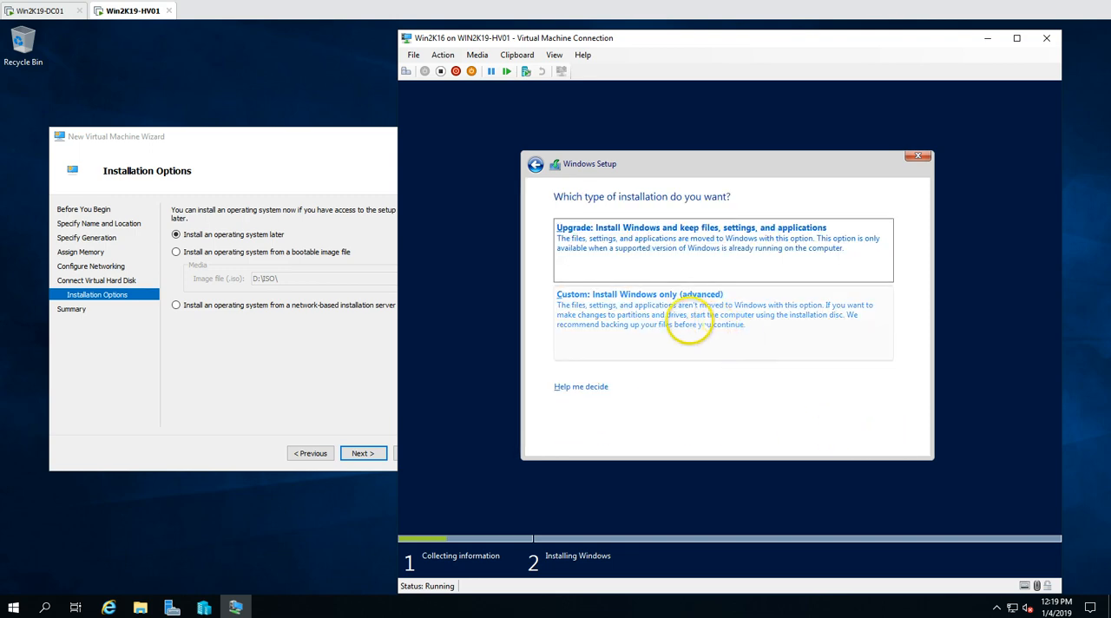
{"action": "left_click", "coordinate": [690, 326]}
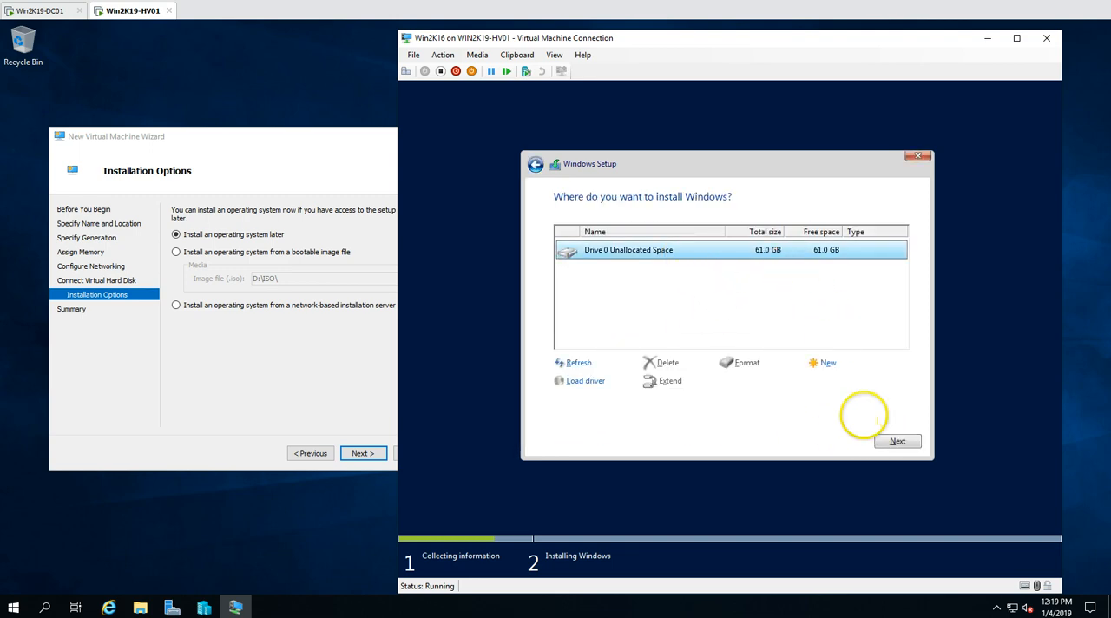
{"action": "left_click", "coordinate": [895, 441]}
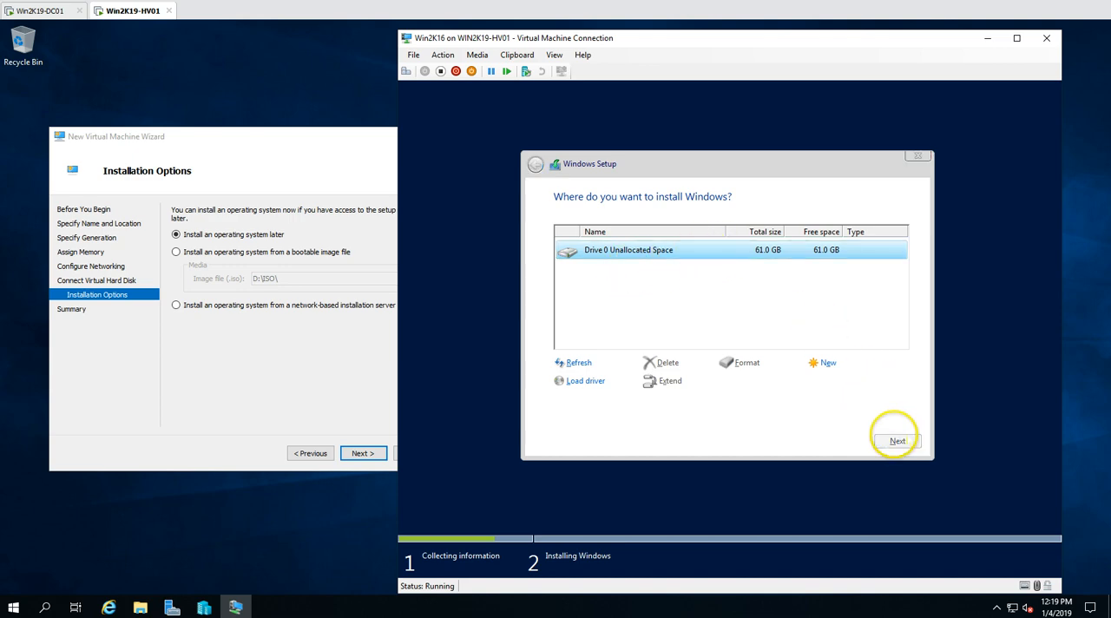
Attach the bootable image 17763.1.180914-1434.rs5_release_SERVER_EVAL_x64FRE_en-us from D:\ISO as Win2K19's installation media and finish creating the virtual machine
{"action": "left_click", "coordinate": [290, 347]}
{"action": "left_click", "coordinate": [266, 252]}
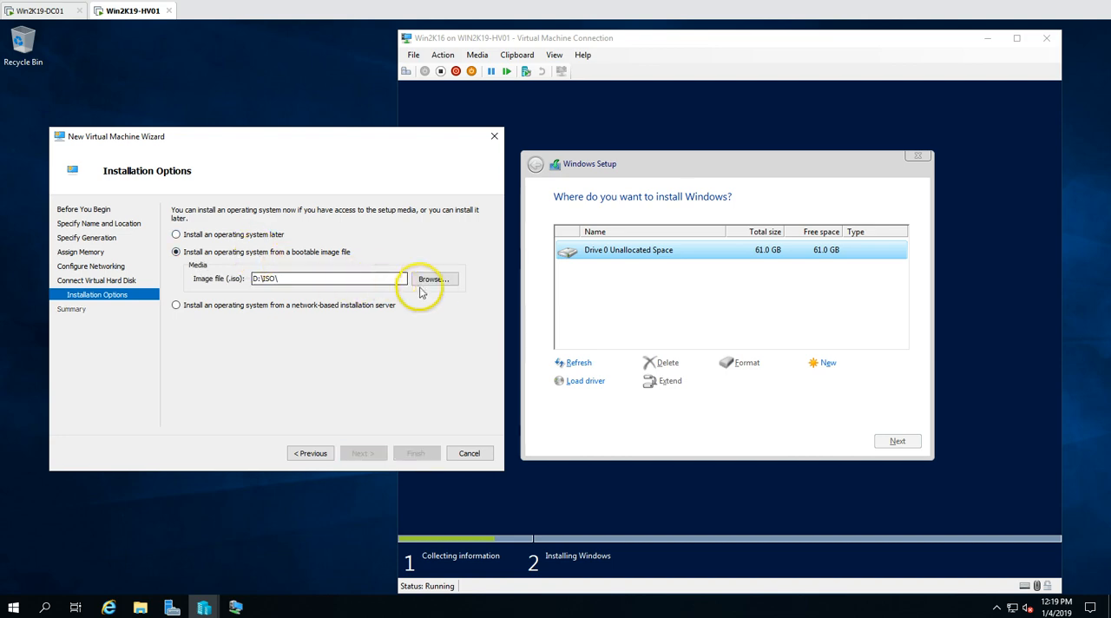
{"action": "left_click", "coordinate": [413, 285]}
{"action": "left_click", "coordinate": [254, 235]}
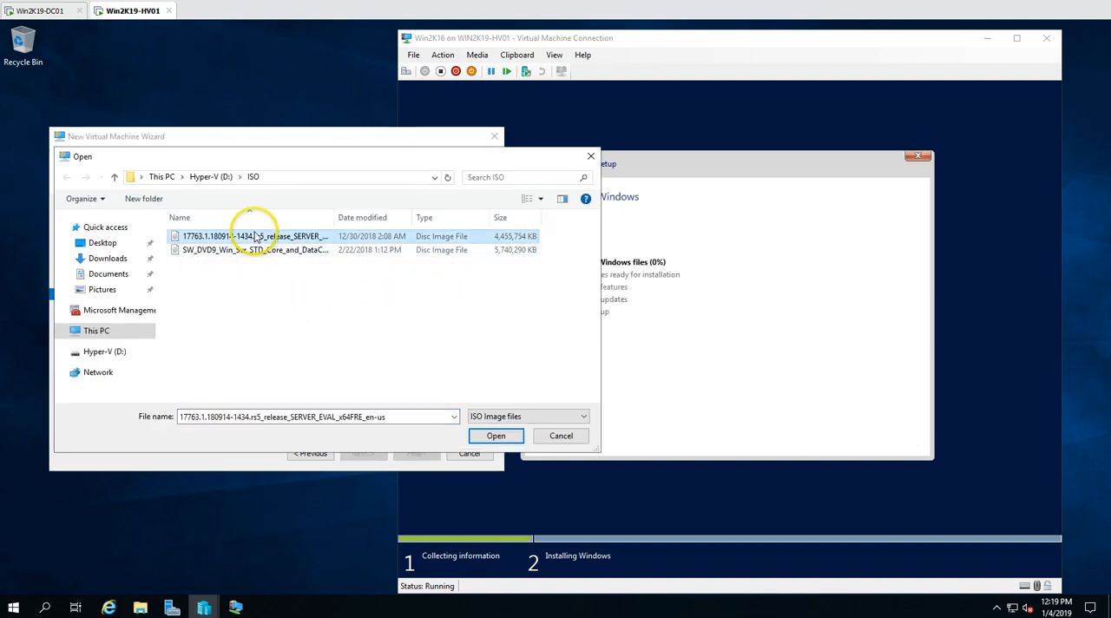
{"action": "left_click", "coordinate": [495, 435]}
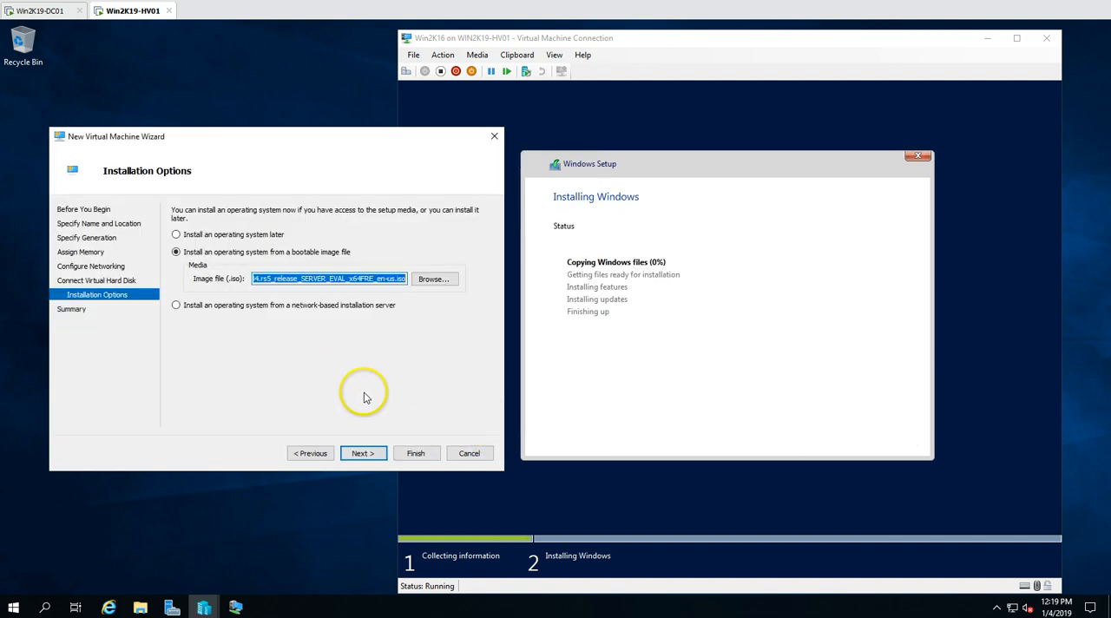
{"action": "left_click", "coordinate": [363, 460]}
{"action": "left_click", "coordinate": [414, 456]}
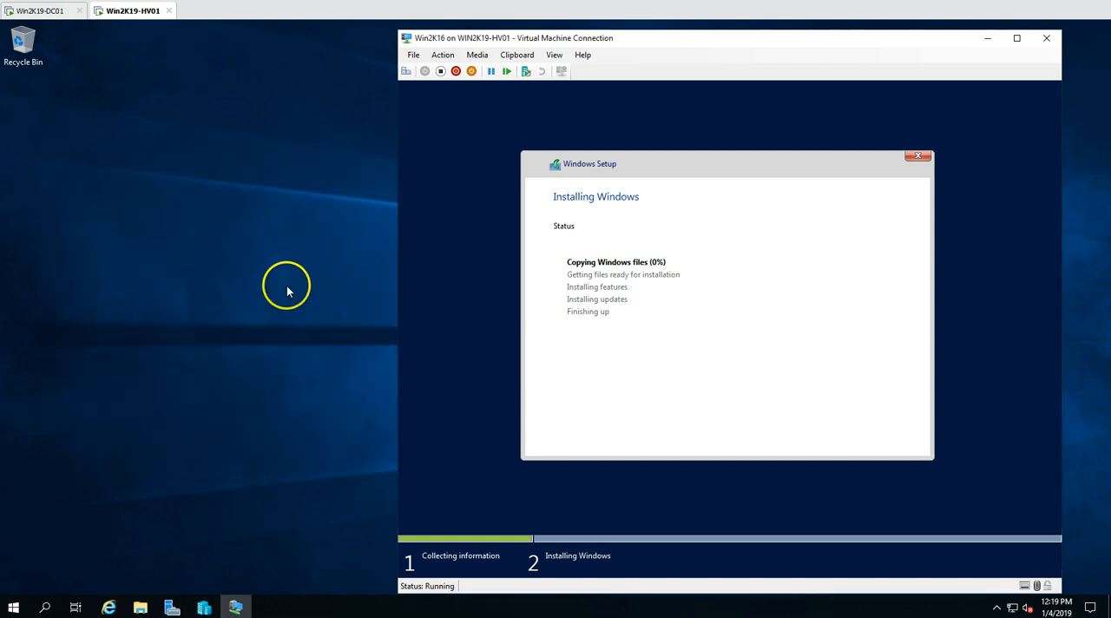
Set the number of virtual processors for Win2K19 to 4 in Hyper-V Manager and save its settings
{"action": "left_click", "coordinate": [204, 606]}
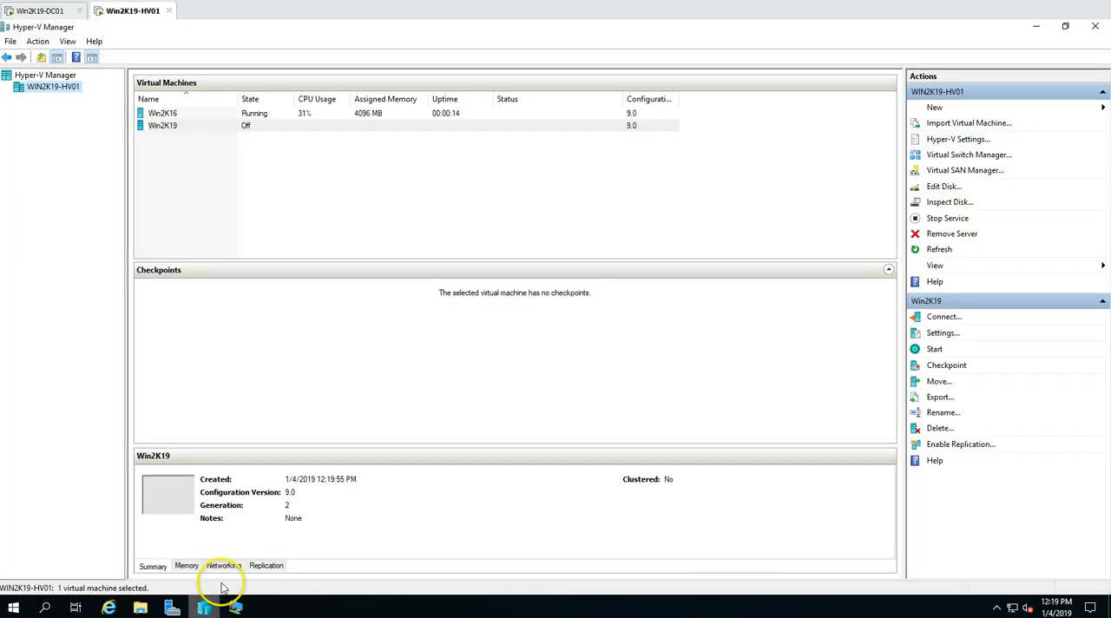
{"action": "right_click", "coordinate": [201, 126]}
{"action": "left_click", "coordinate": [236, 155]}
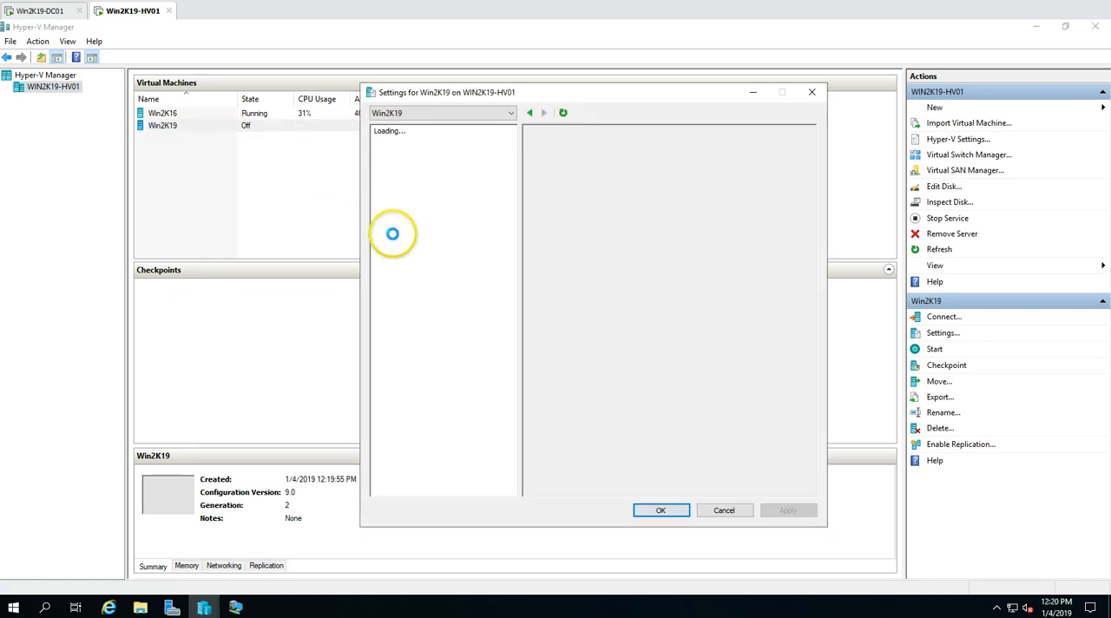
{"action": "left_click", "coordinate": [420, 203]}
{"action": "left_click", "coordinate": [424, 222]}
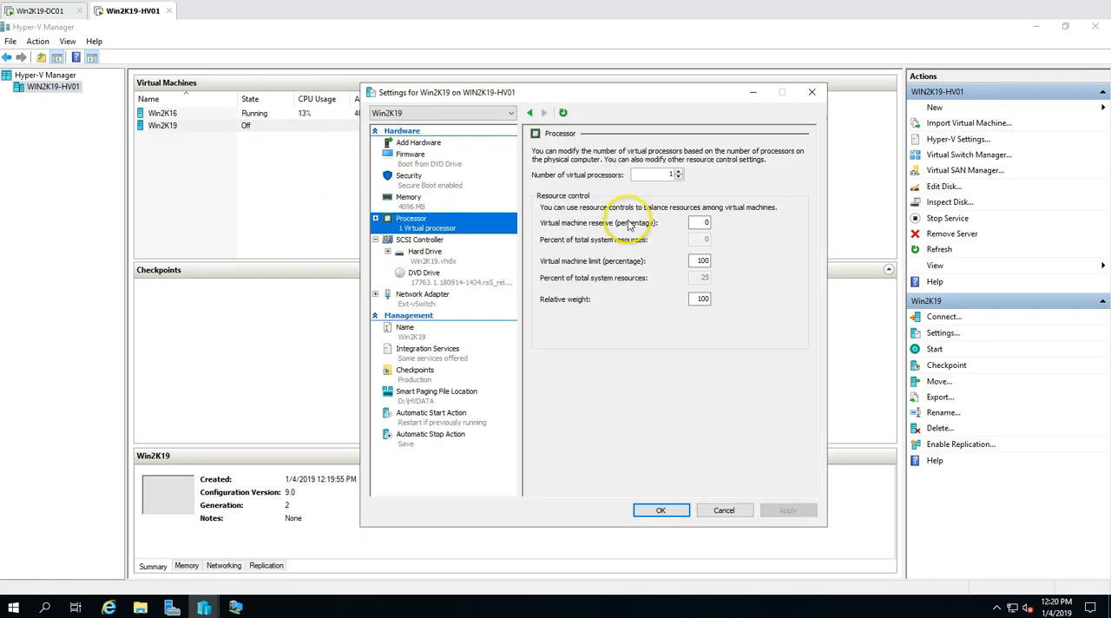
{"action": "left_click", "coordinate": [678, 171]}
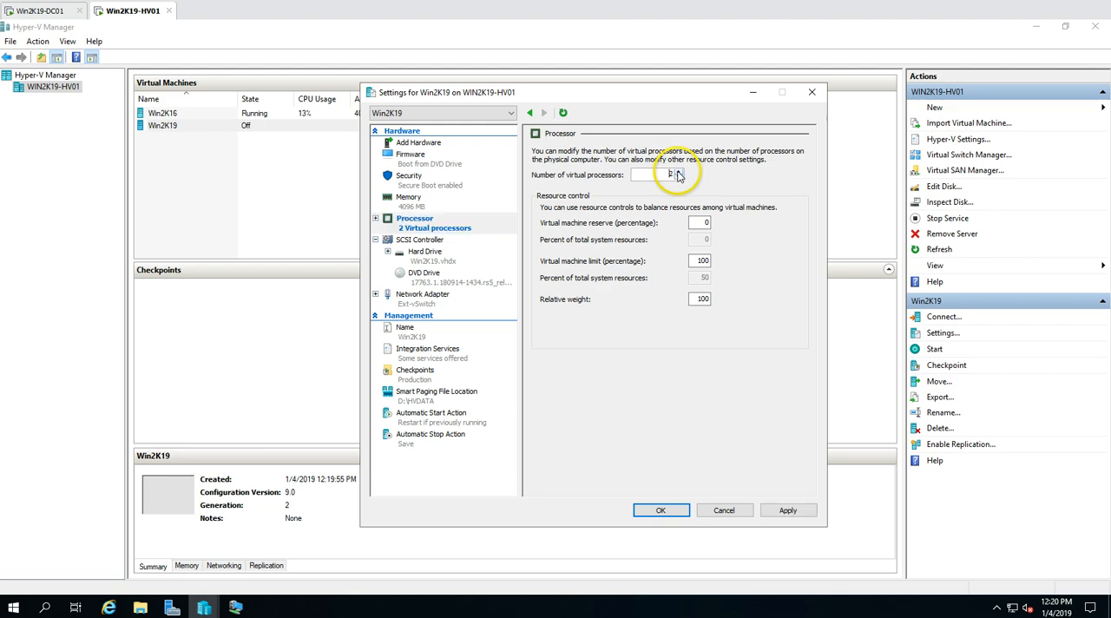
{"action": "left_click", "coordinate": [787, 510]}
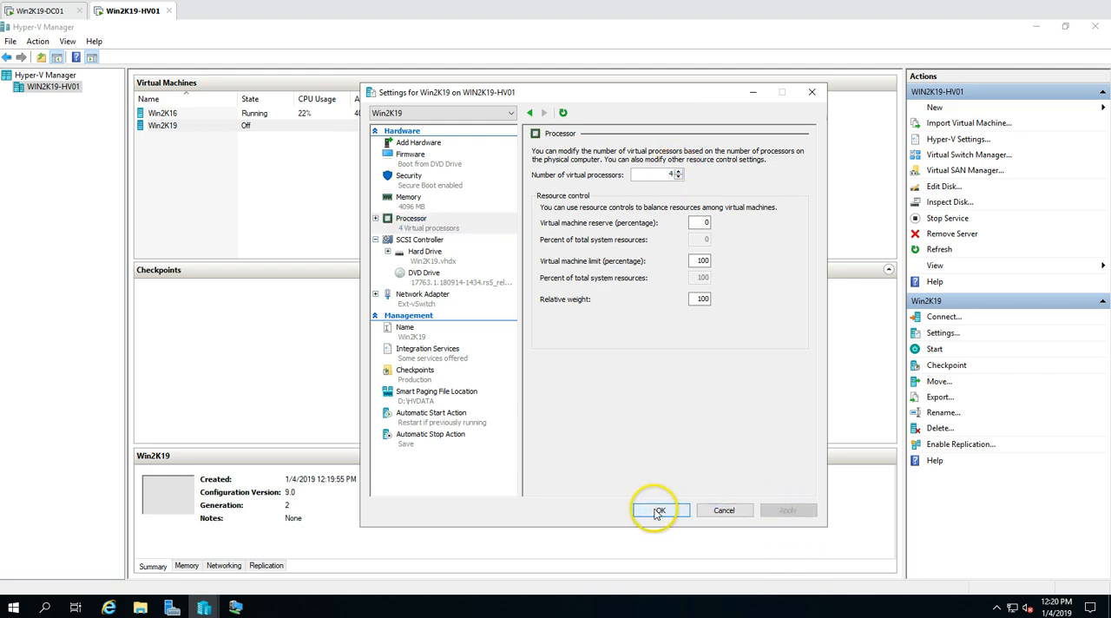
{"action": "left_click", "coordinate": [658, 512]}
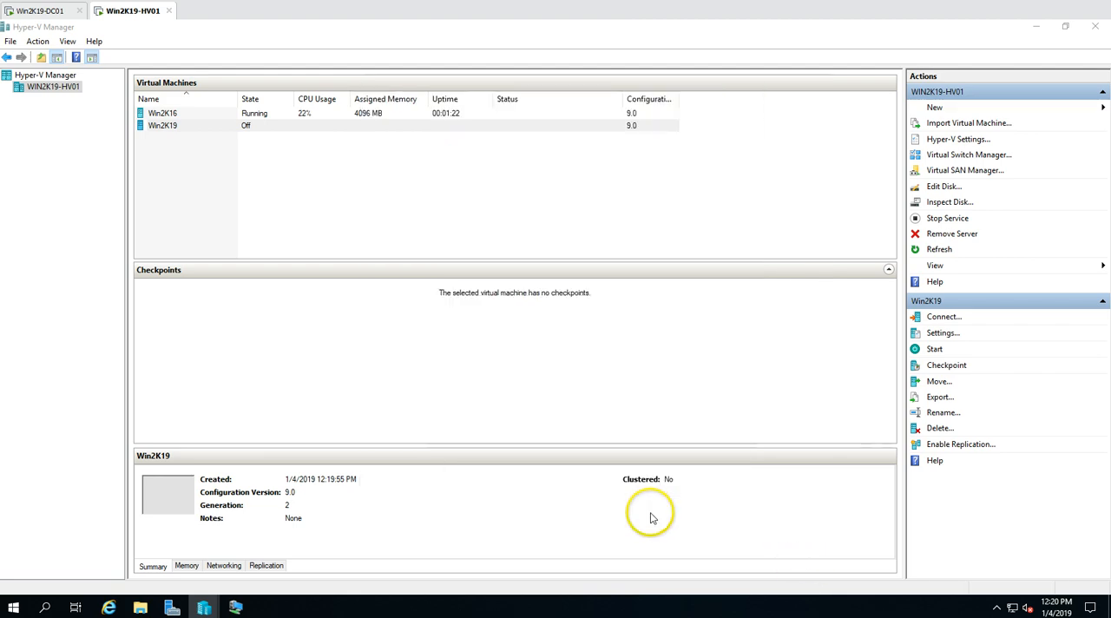
Connect to Win2K19 with Hyper-V Manager minimized, start it and boot Windows Setup from the DVD
{"action": "right_click", "coordinate": [270, 126]}
{"action": "left_click", "coordinate": [308, 133]}
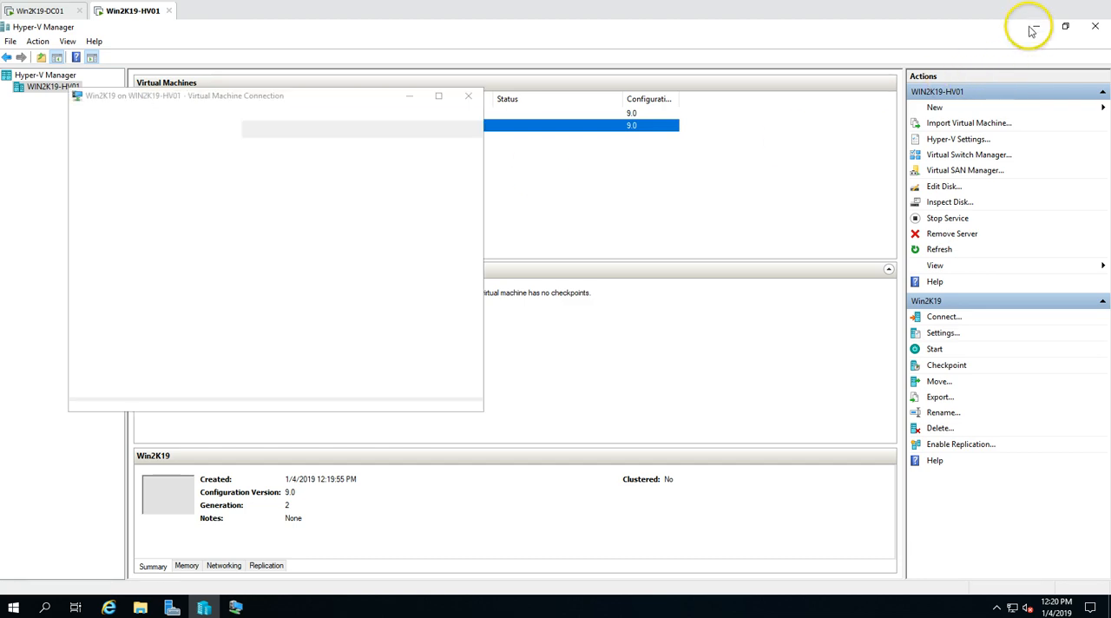
{"action": "left_click", "coordinate": [1035, 27]}
{"action": "left_click", "coordinate": [276, 284]}
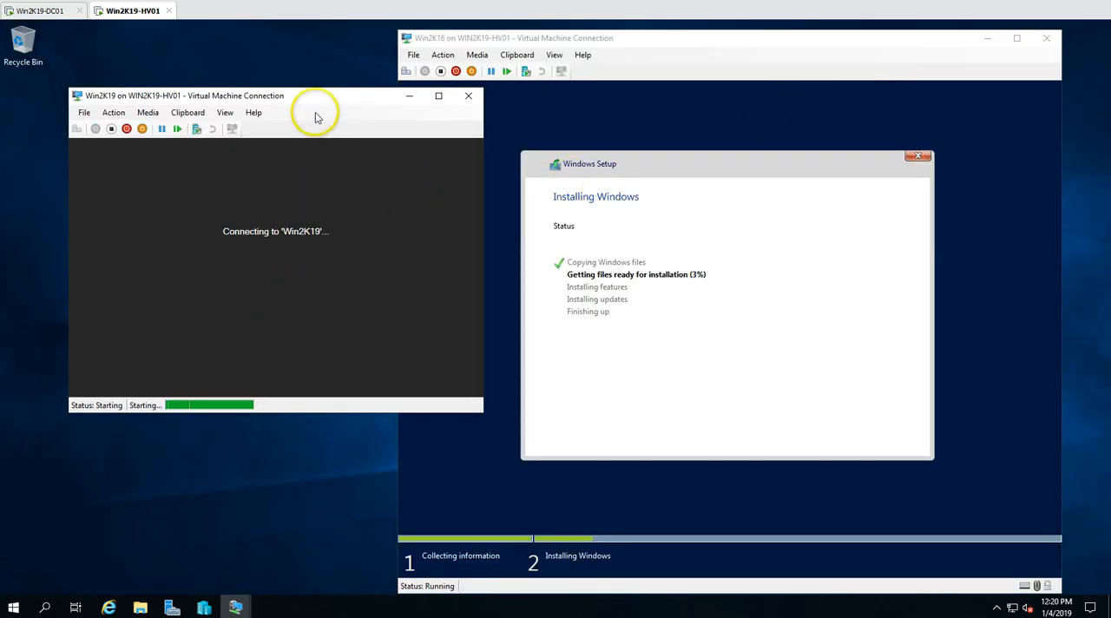
{"action": "left_click_drag", "start_coordinate": [316, 96], "coordinate": [300, 61]}
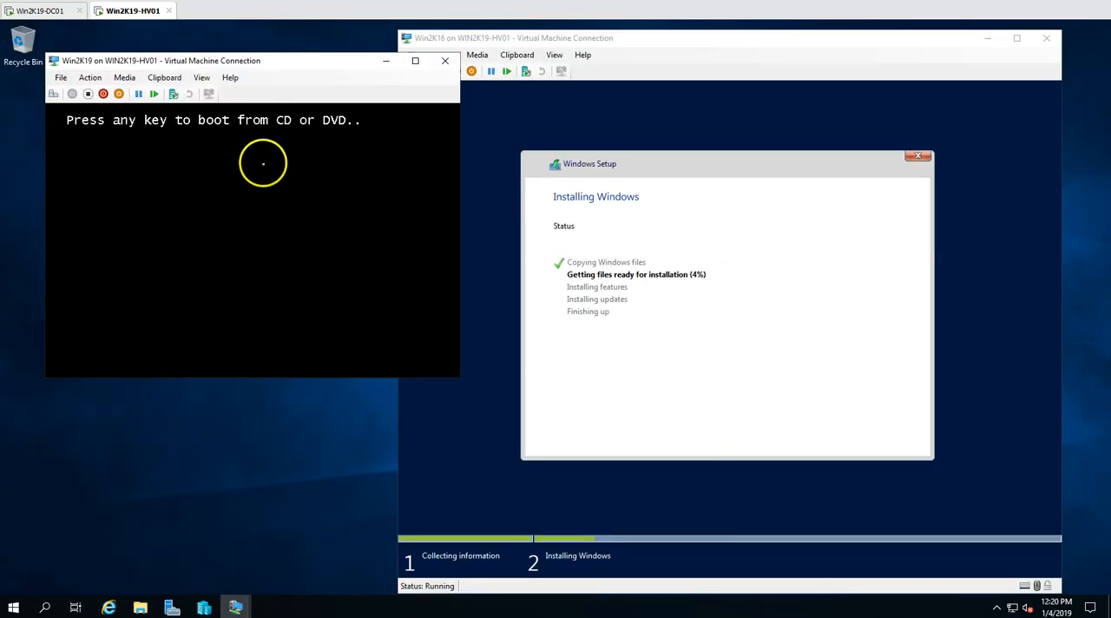
{"action": "key", "text": "Return"}
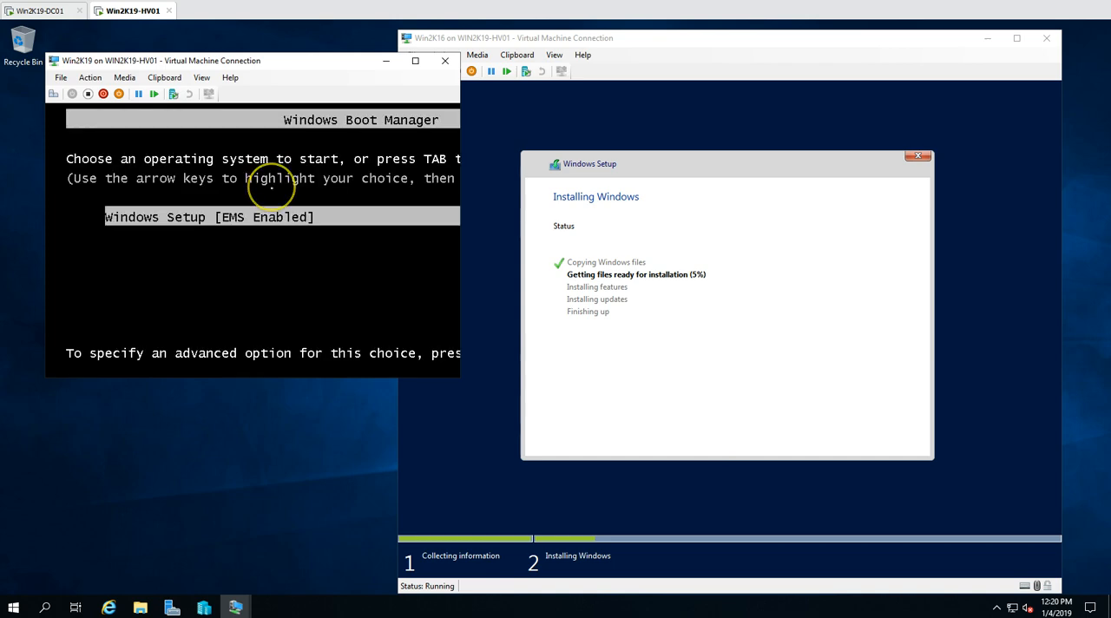
{"action": "key", "text": "Return"}
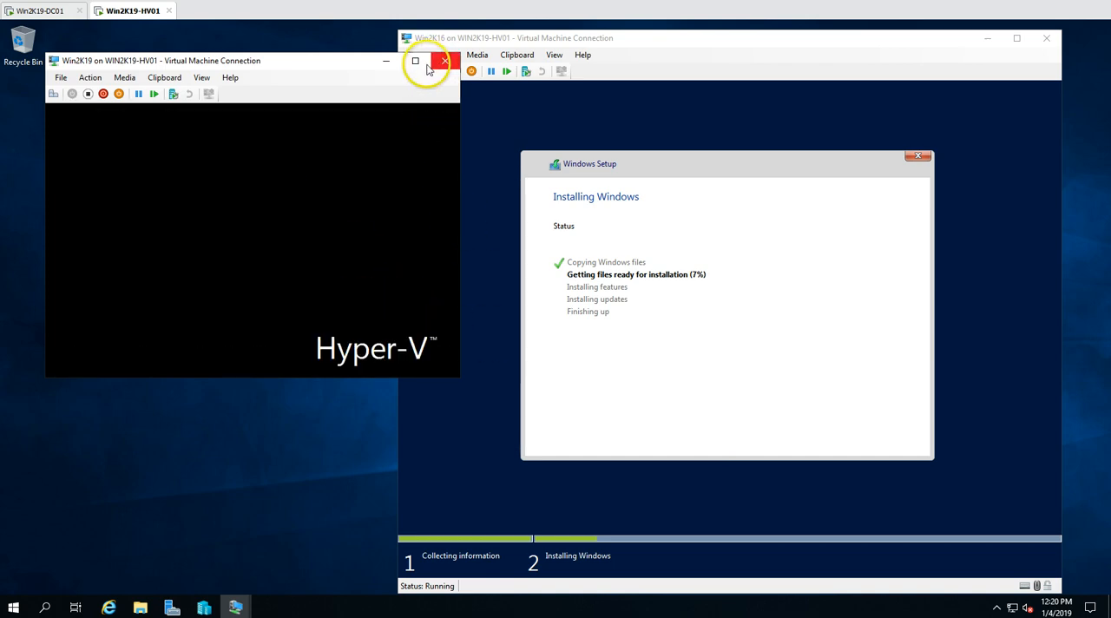
Arrange the Win2K19 and Win2K16 connection windows toward opposite sides of the desktop
{"action": "left_click", "coordinate": [424, 62]}
{"action": "double_click", "coordinate": [453, 26]}
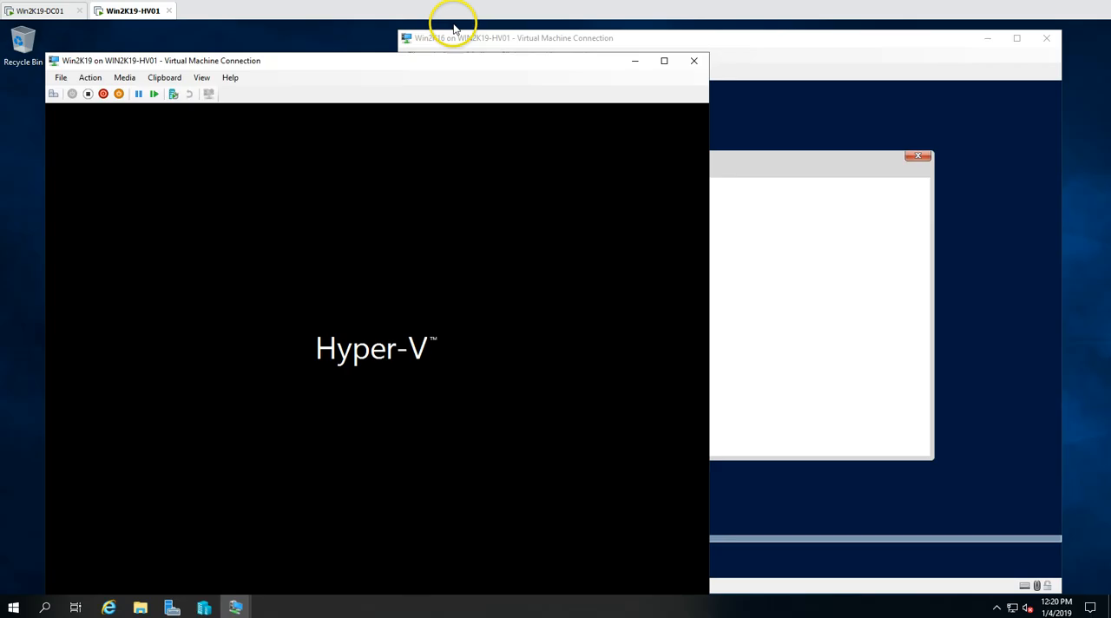
{"action": "left_click_drag", "start_coordinate": [411, 64], "coordinate": [383, 41]}
{"action": "left_click_drag", "start_coordinate": [749, 42], "coordinate": [786, 43]}
Accept English (United States) and the US keyboard in Win2K19's Windows Setup, and start the installation
{"action": "left_click", "coordinate": [379, 41]}
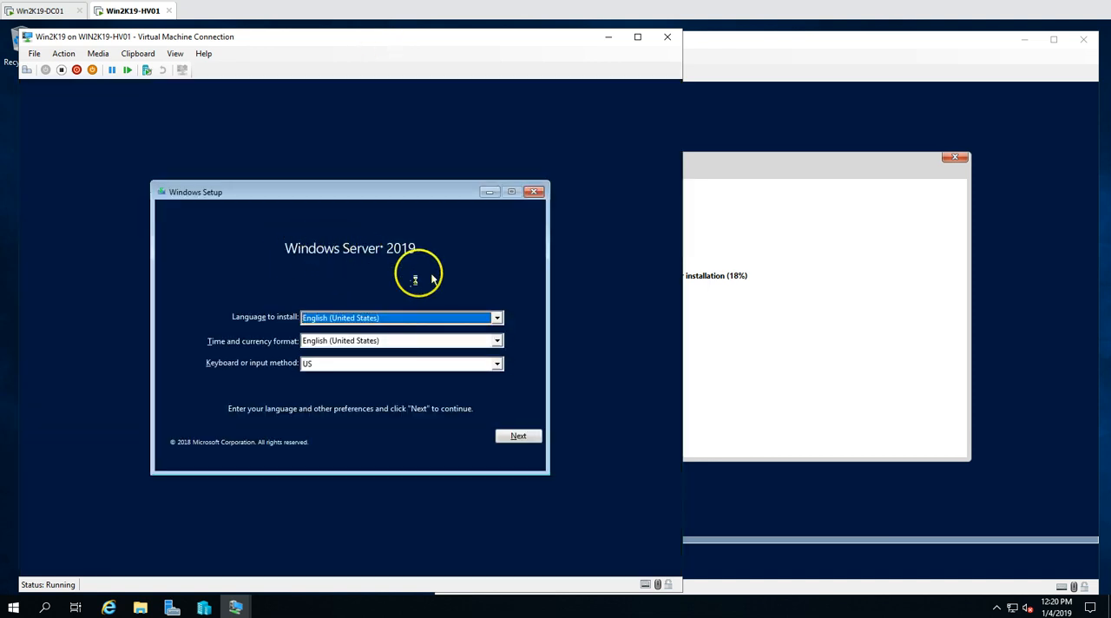
{"action": "left_click", "coordinate": [511, 435]}
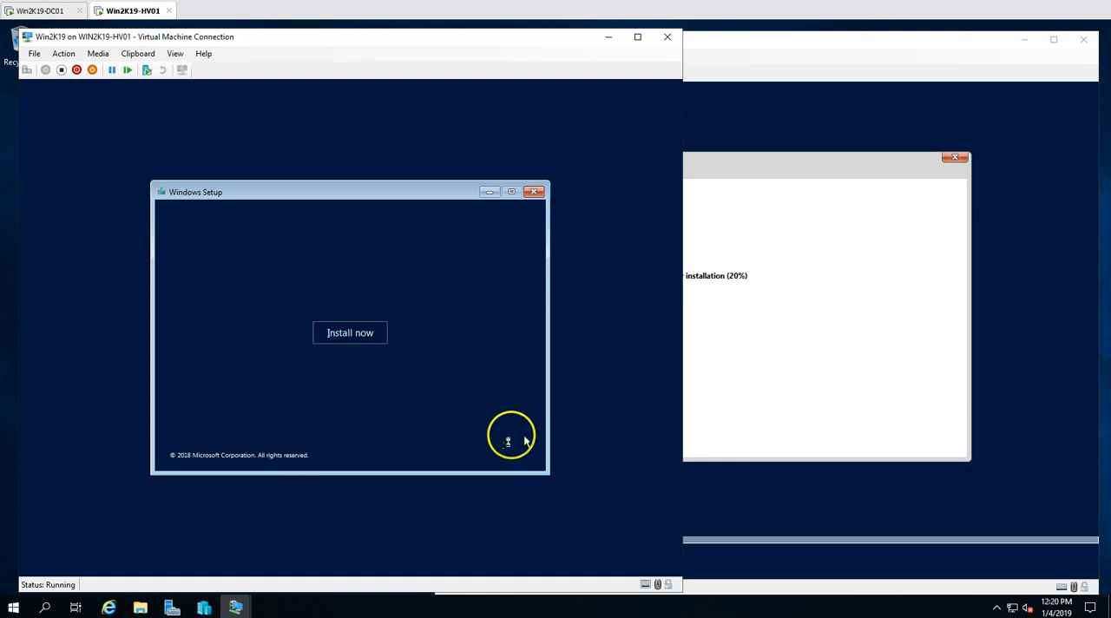
{"action": "left_click", "coordinate": [370, 336]}
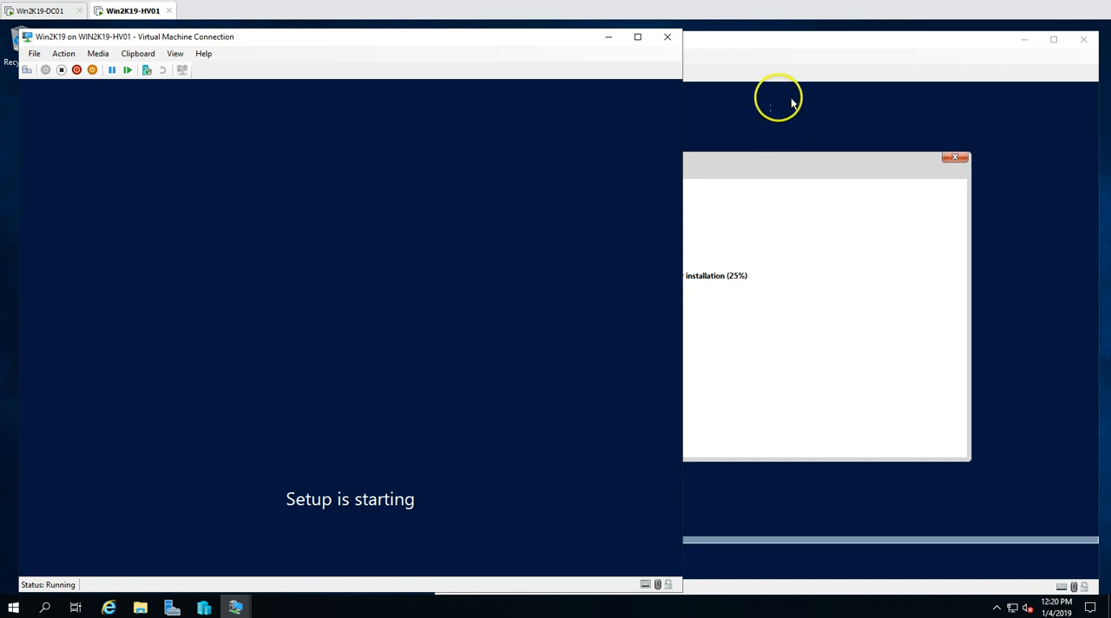
Choose Windows Server 2019 Standard Evaluation (Desktop Experience) as Win2K19's operating system and accept the license terms
{"action": "left_click", "coordinate": [776, 69]}
{"action": "left_click", "coordinate": [321, 53]}
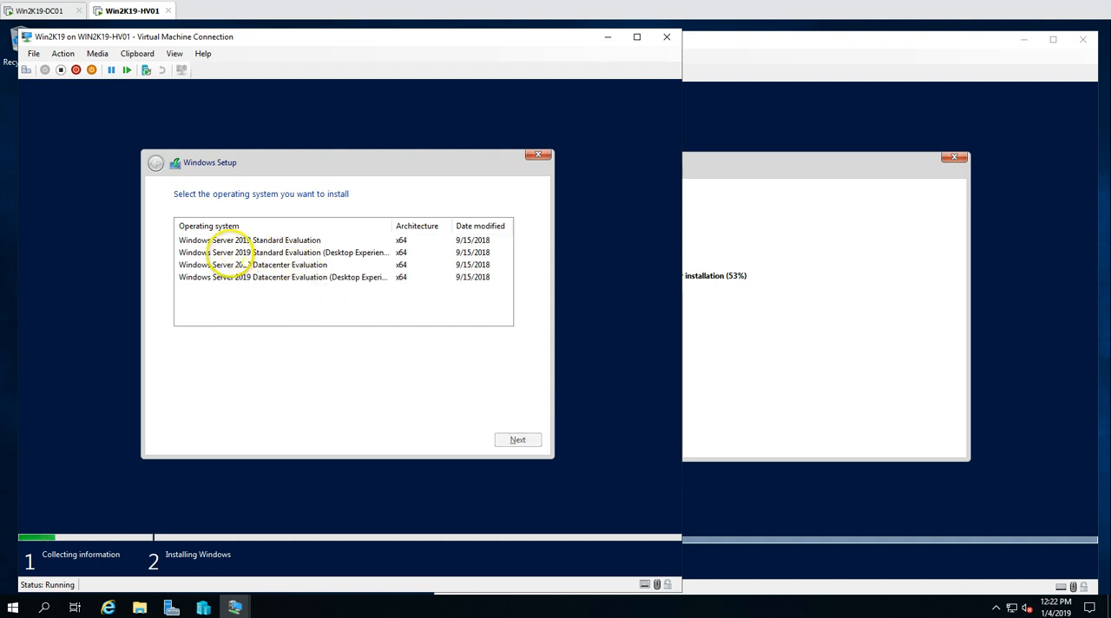
{"action": "left_click", "coordinate": [265, 252]}
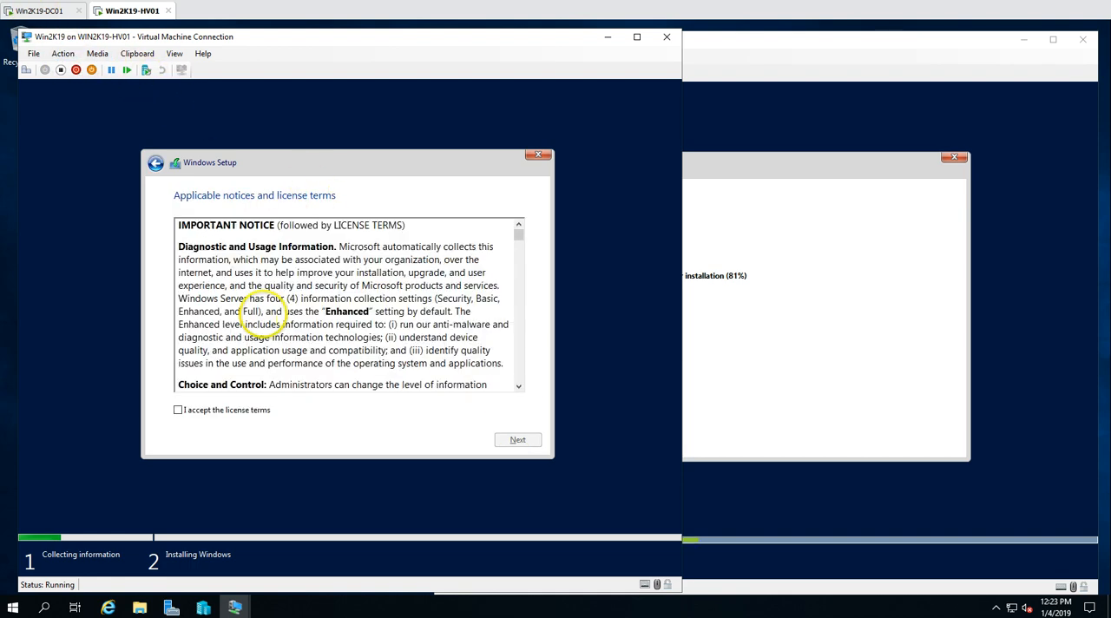
{"action": "left_click", "coordinate": [208, 411]}
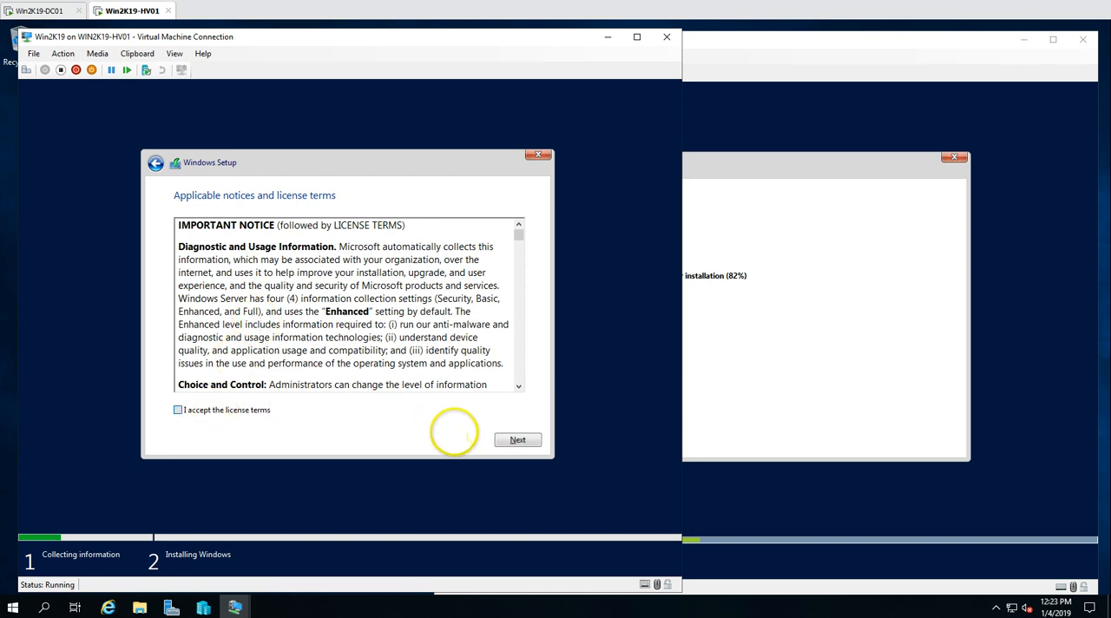
{"action": "left_click", "coordinate": [245, 411]}
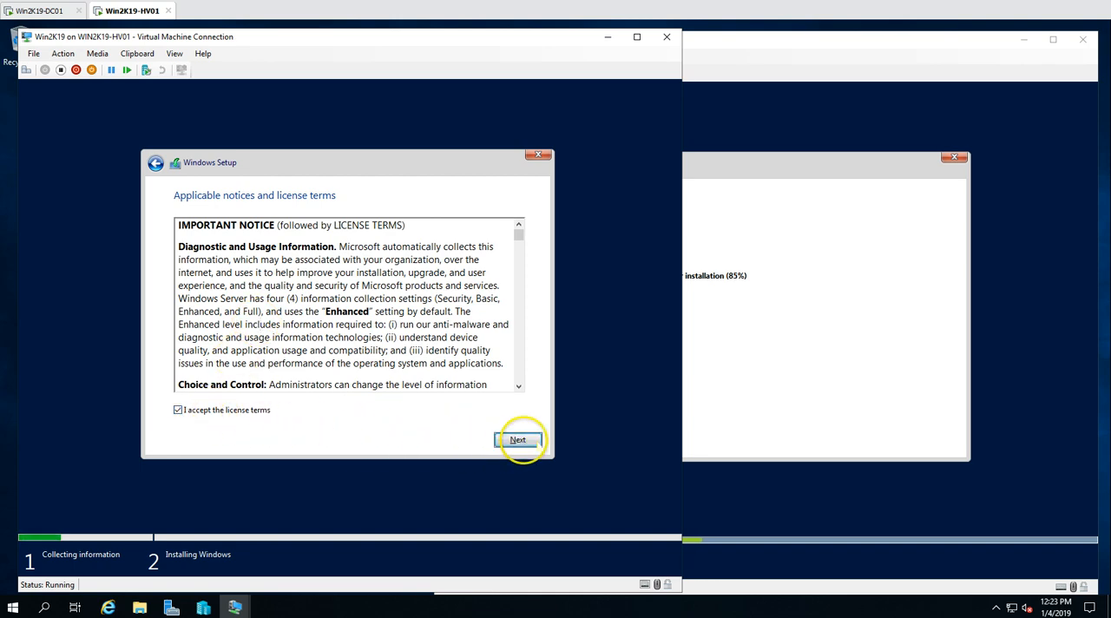
{"action": "left_click", "coordinate": [517, 440]}
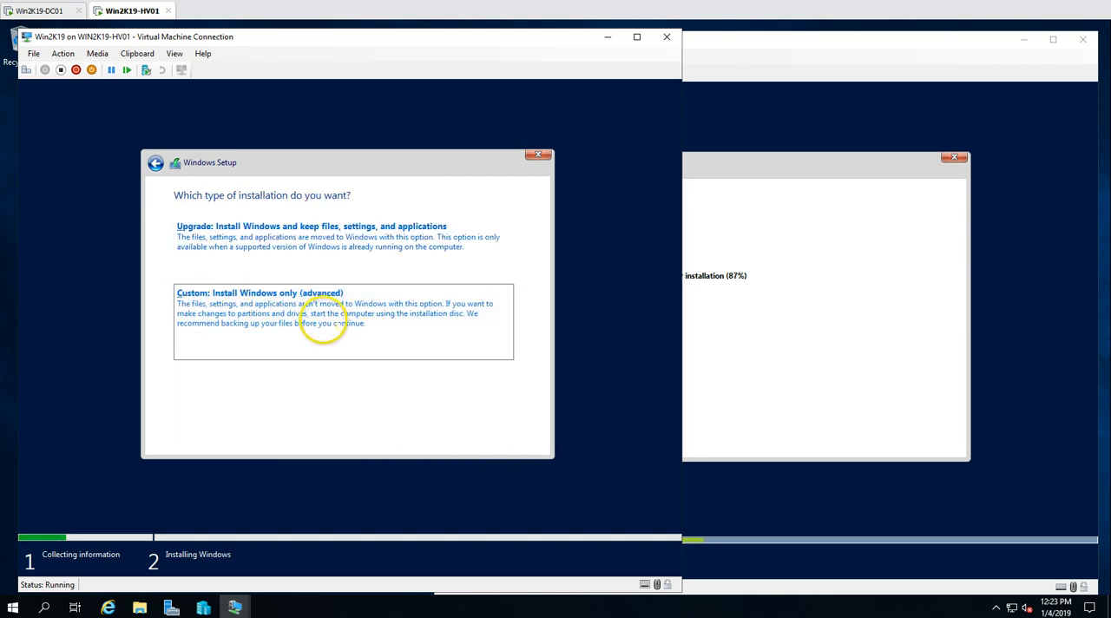
Choose the custom Windows-only installation and start installing to Drive 0 Unallocated Space on Win2K19
{"action": "left_click", "coordinate": [322, 323]}
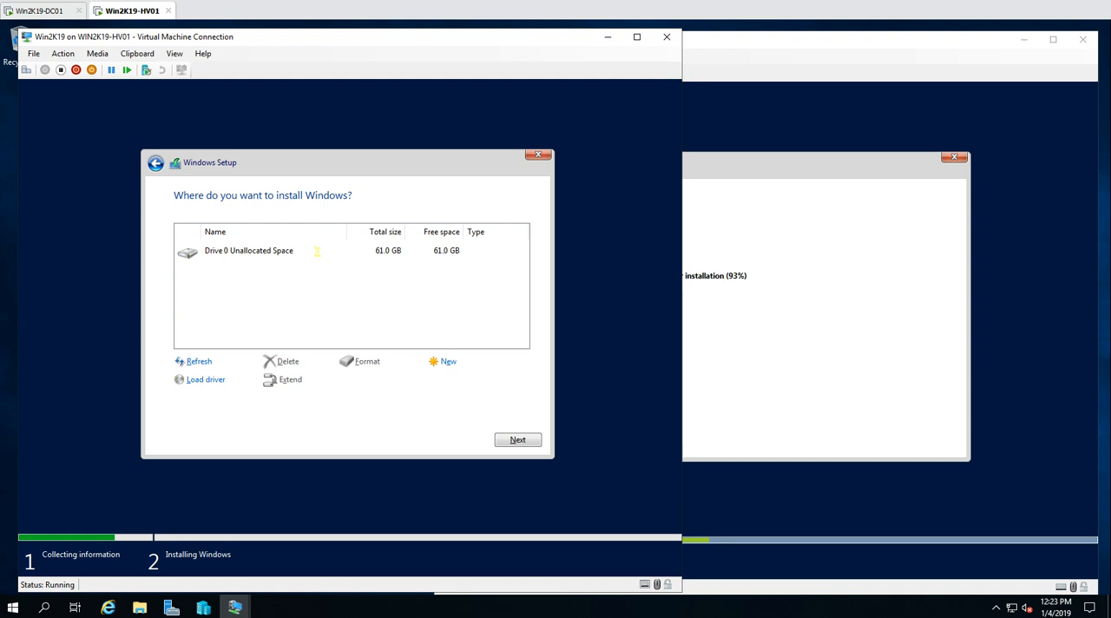
{"action": "left_click", "coordinate": [317, 250]}
{"action": "left_click", "coordinate": [515, 439]}
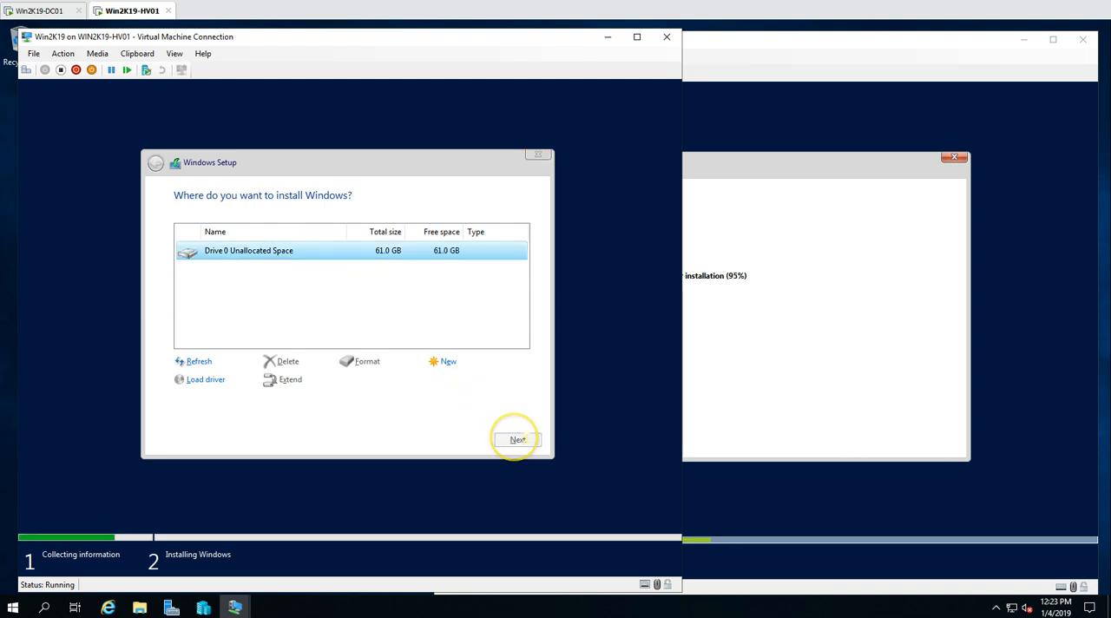